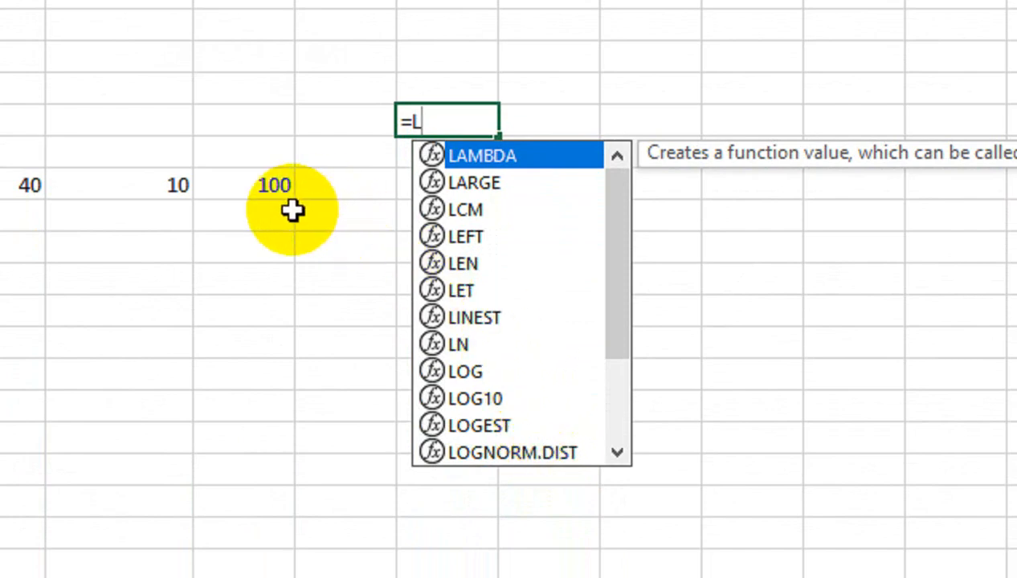
Discard the unfinished formula in E19 and try entering =AMOUNT in cell D21.
key("Escape")
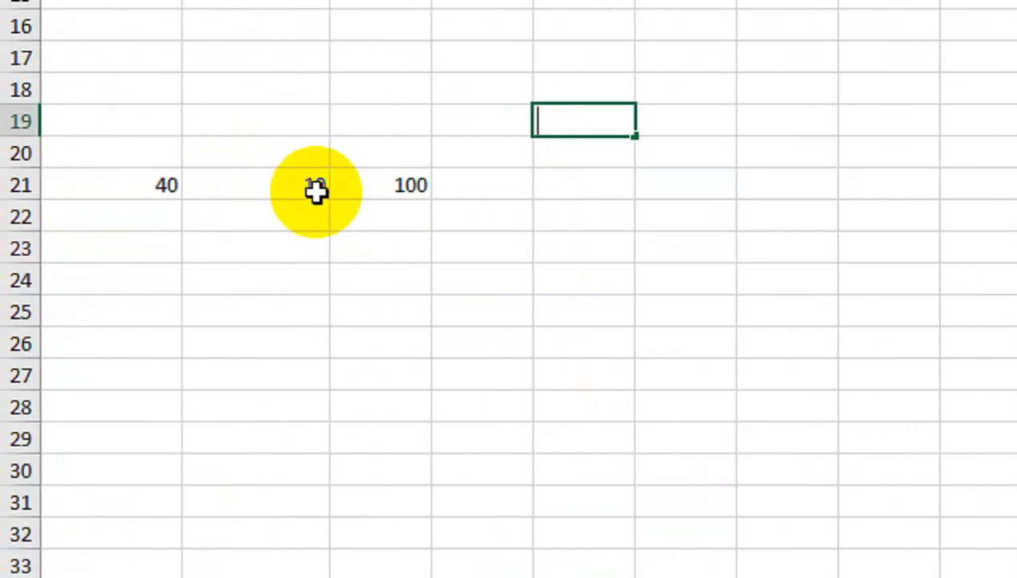
left_click(490, 184)
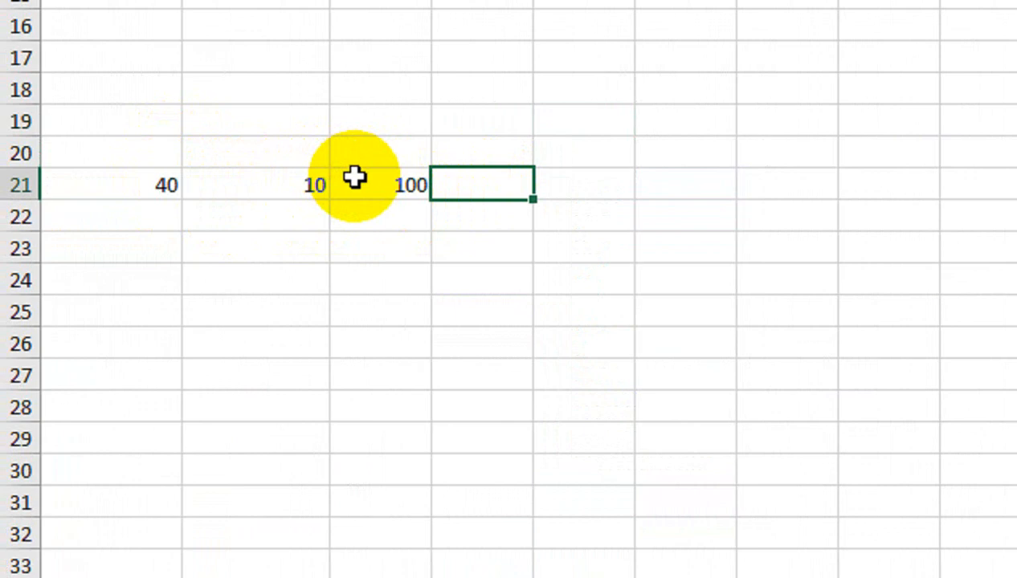
key("Right")
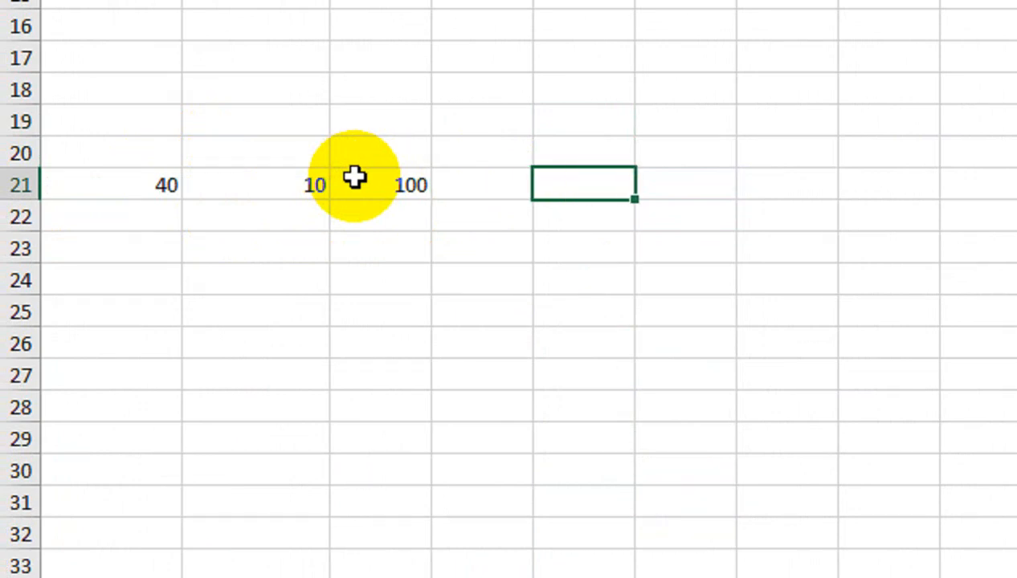
key("Left")
scroll(448, 144, "up", 1)
type("=")
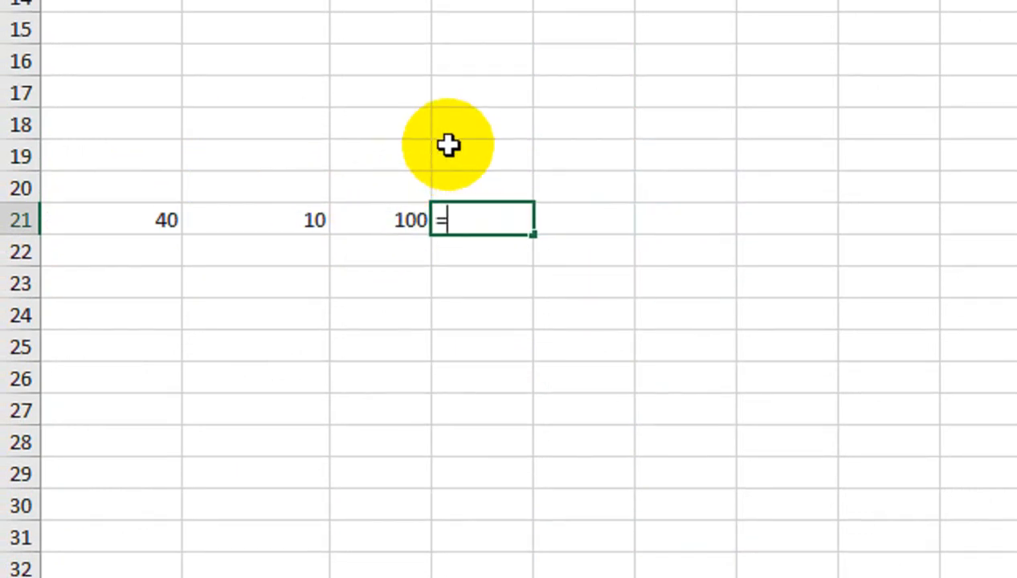
type("AMOUNT")
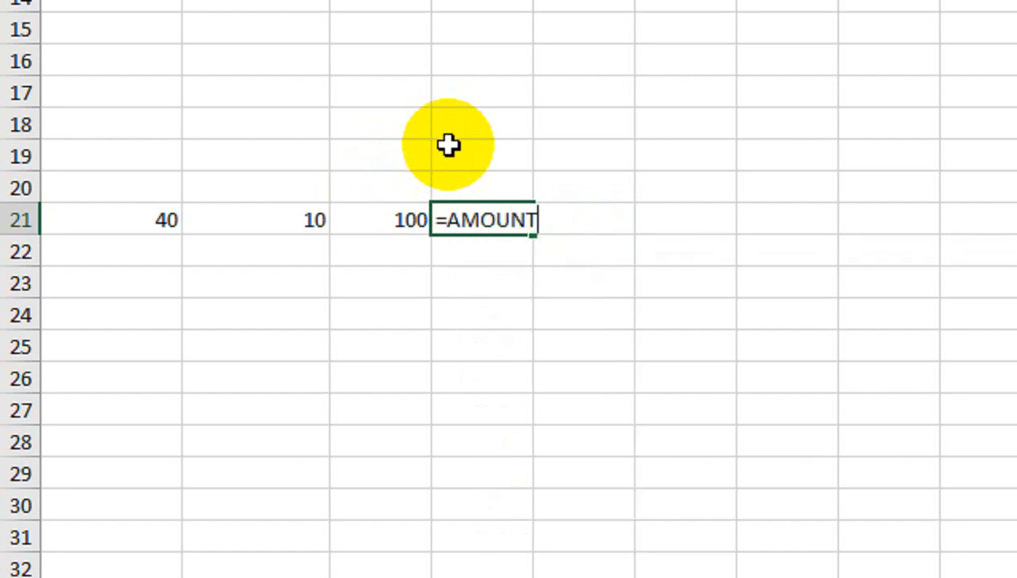
key("Tab")
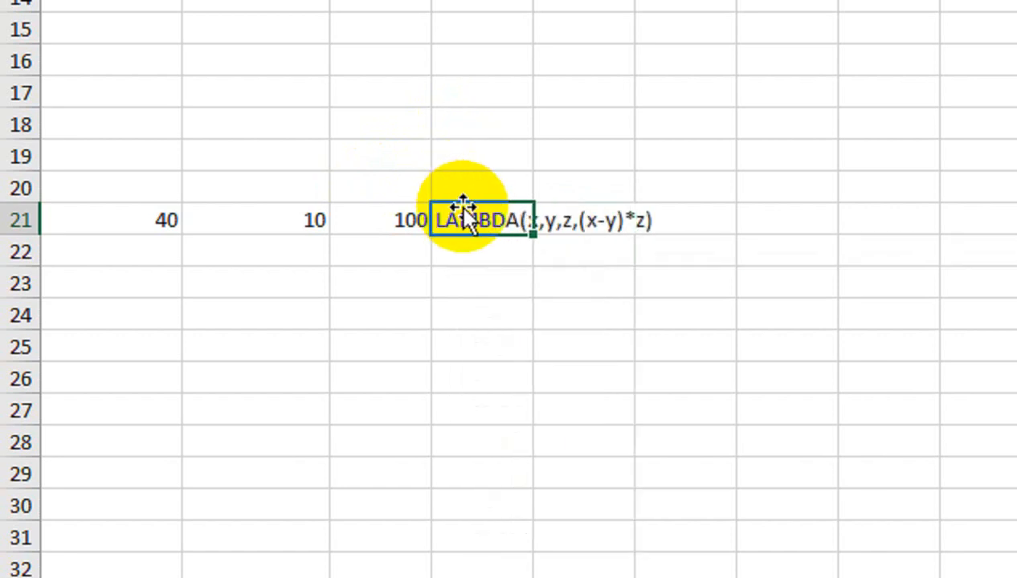
Begin a new formula in D21 that calls the custom AMOUNT function.
type("=AMOIUN")
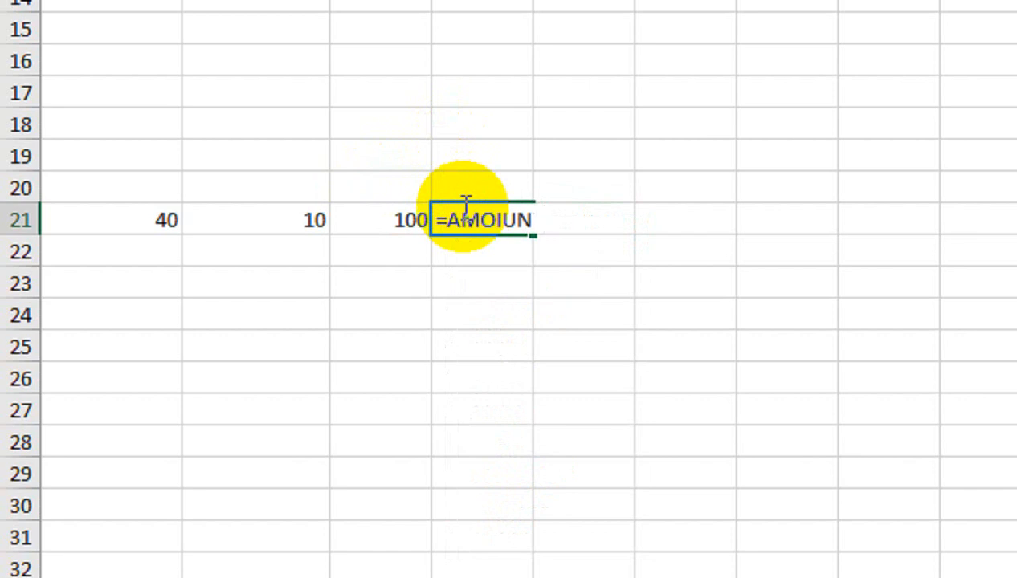
type("T")
key("BackSpace")
key("BackSpace")
key("BackSpace")
key("BackSpace")
key("Down")
key("Tab")
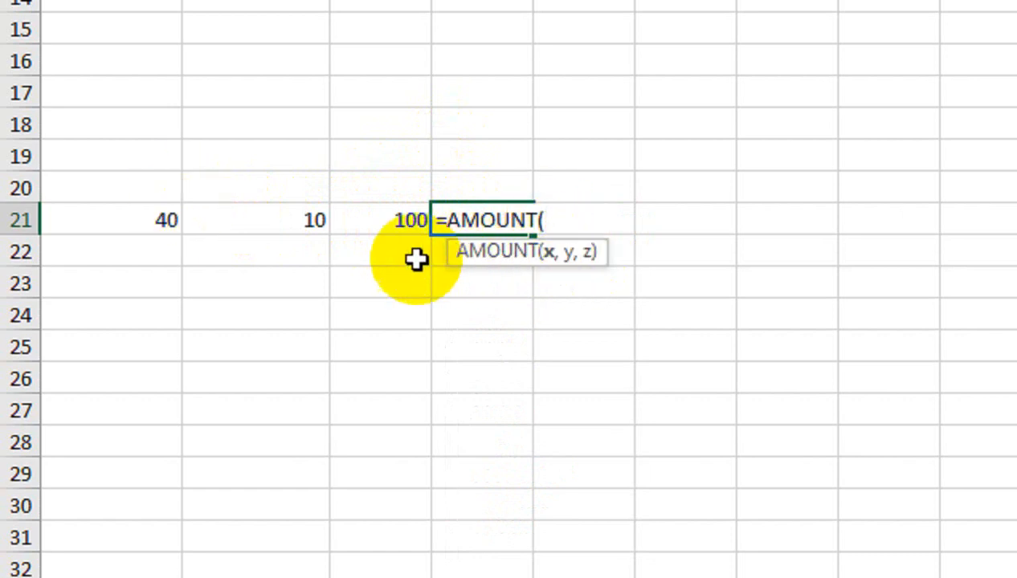
Supply A21, B21 and Z as the AMOUNT function's arguments and commit the formula.
left_click(150, 220)
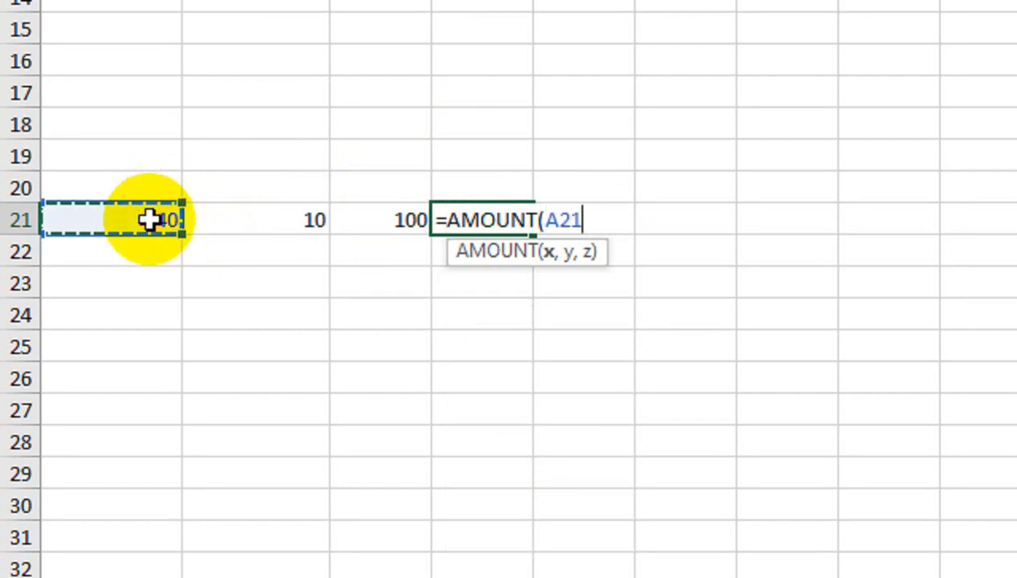
type(",")
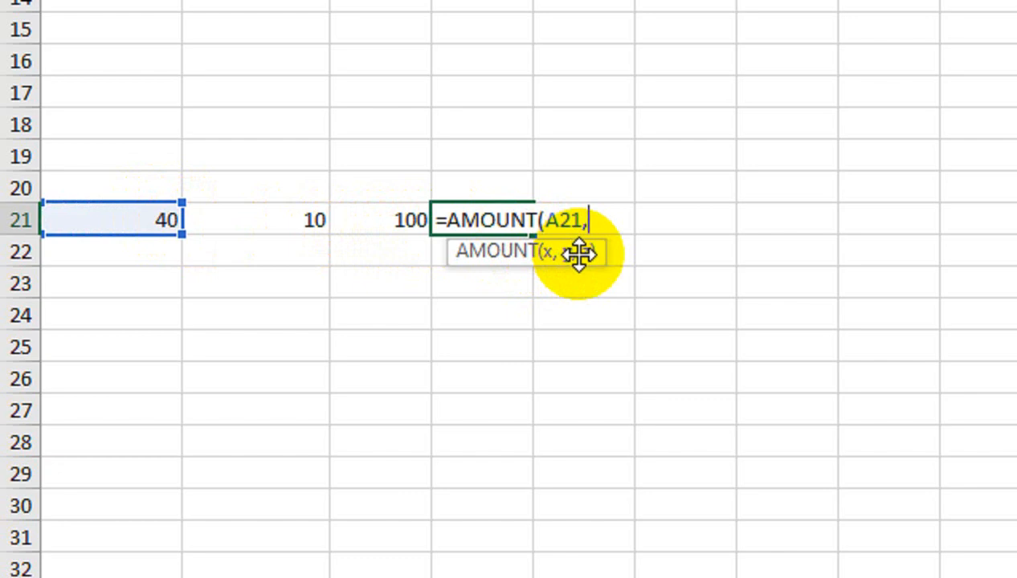
left_click(312, 213)
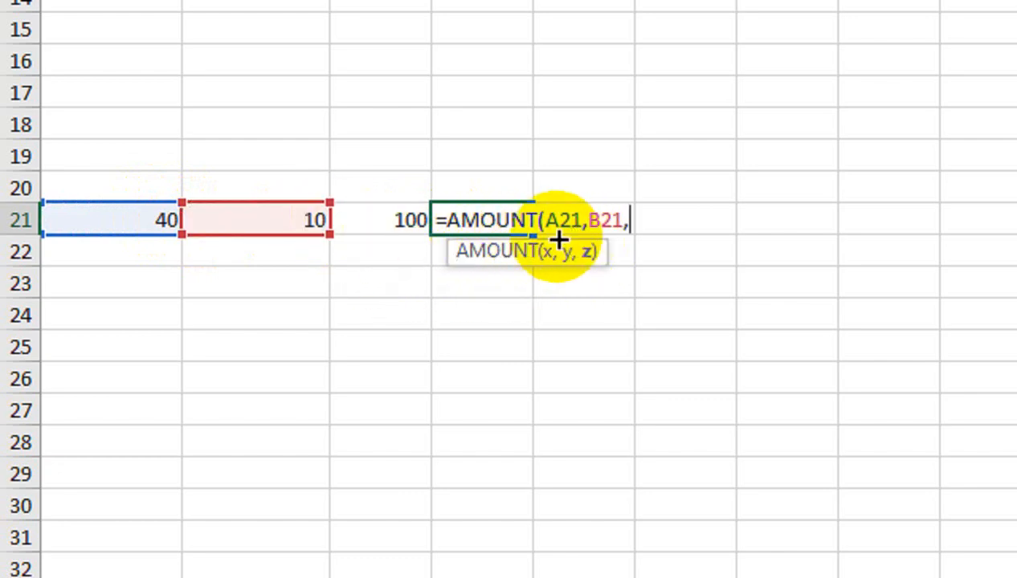
type(",")
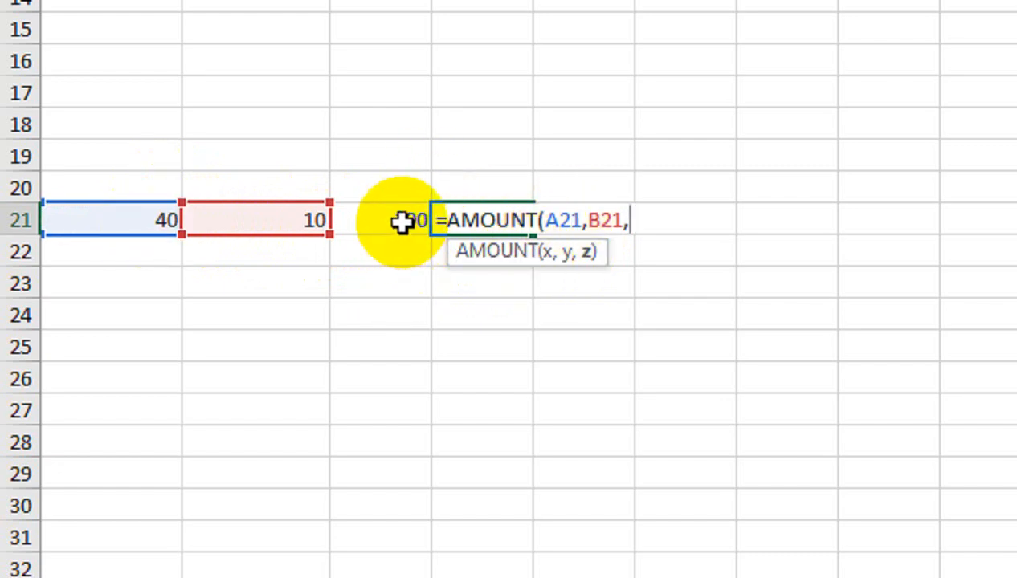
type("Z")
left_click(402, 222)
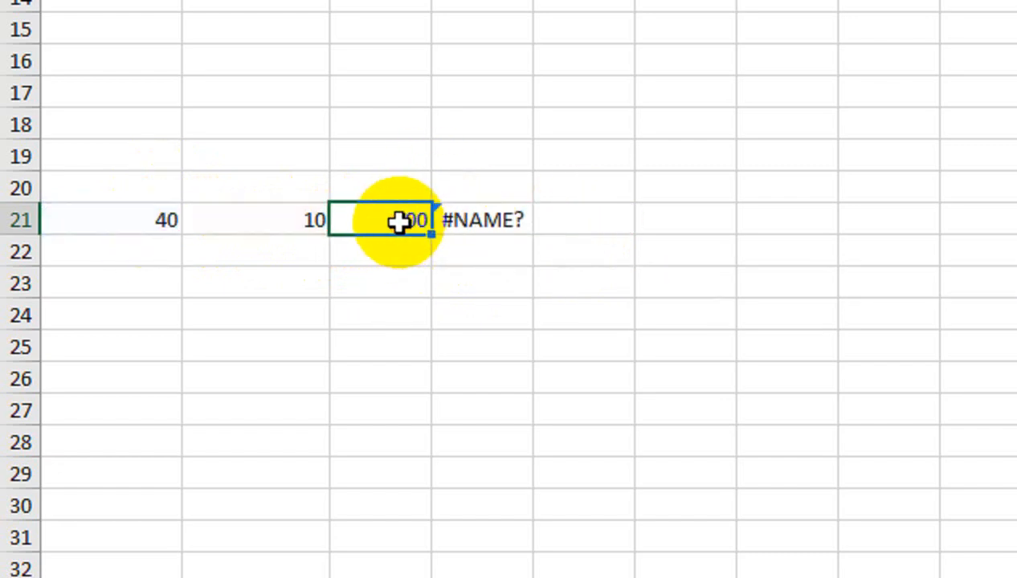
Replace the Z argument of the D21 formula with a reference to cell C21.
double_click(481, 219)
left_click(642, 218)
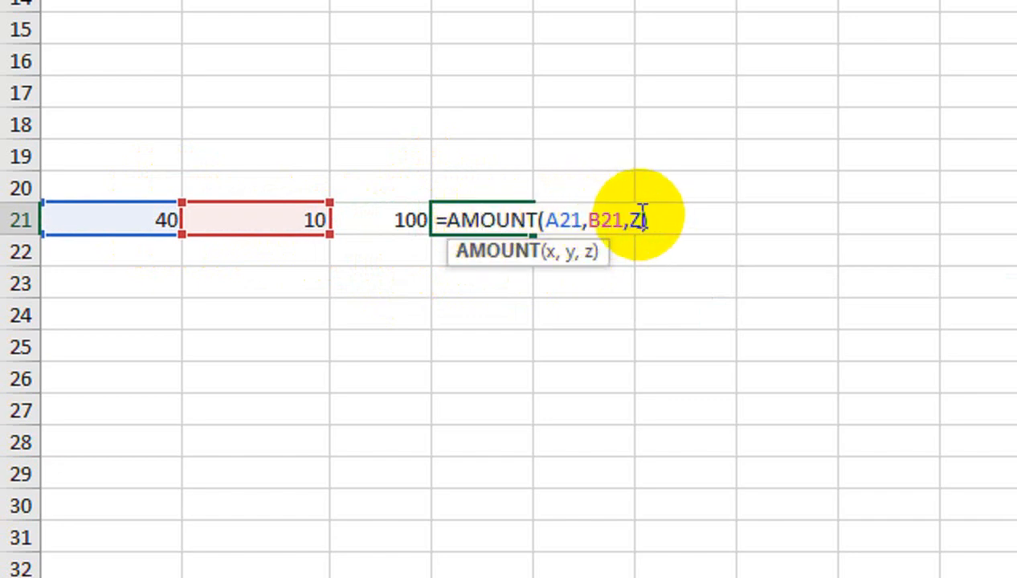
left_click(412, 222)
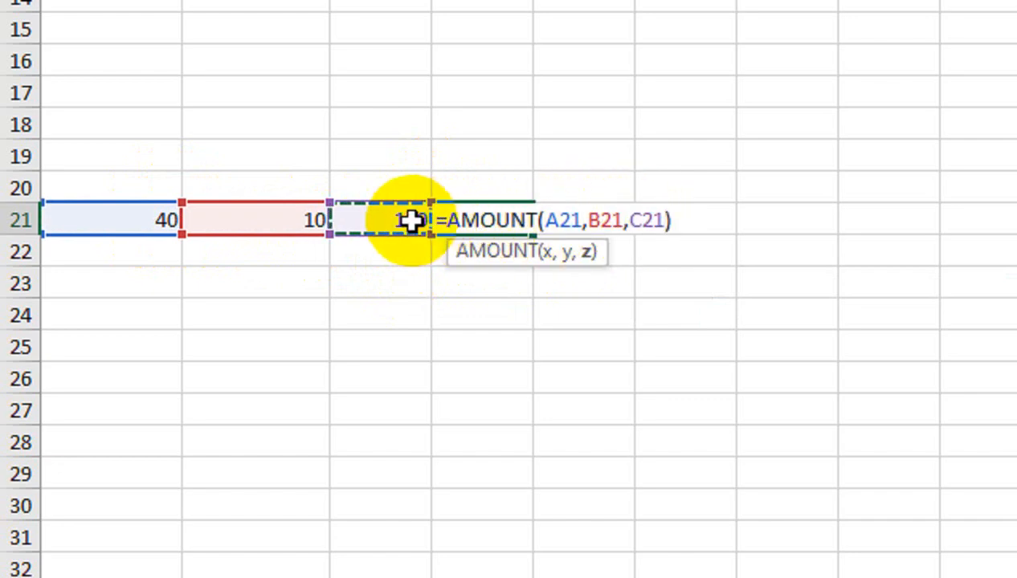
key("Return")
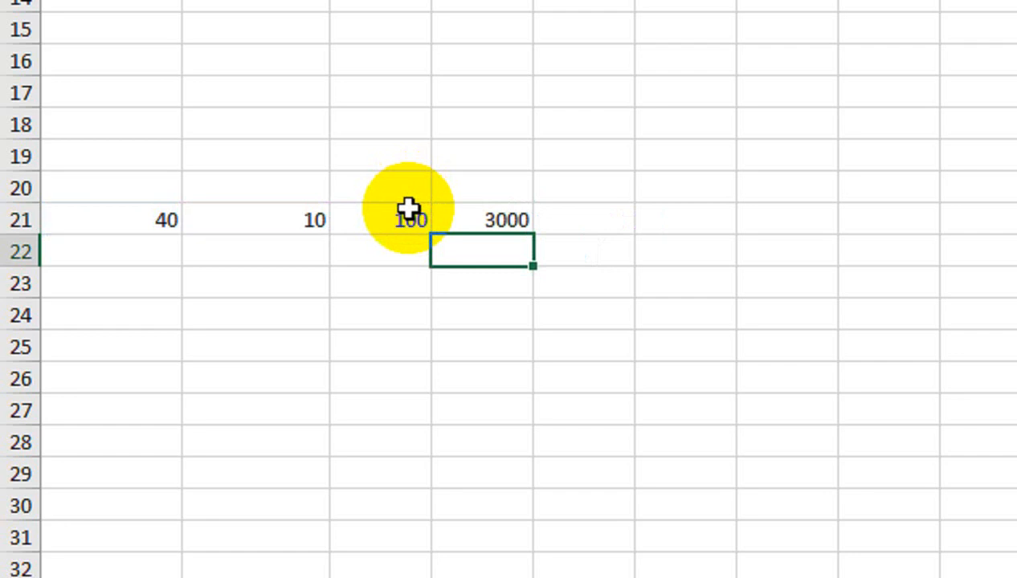
left_click(472, 211)
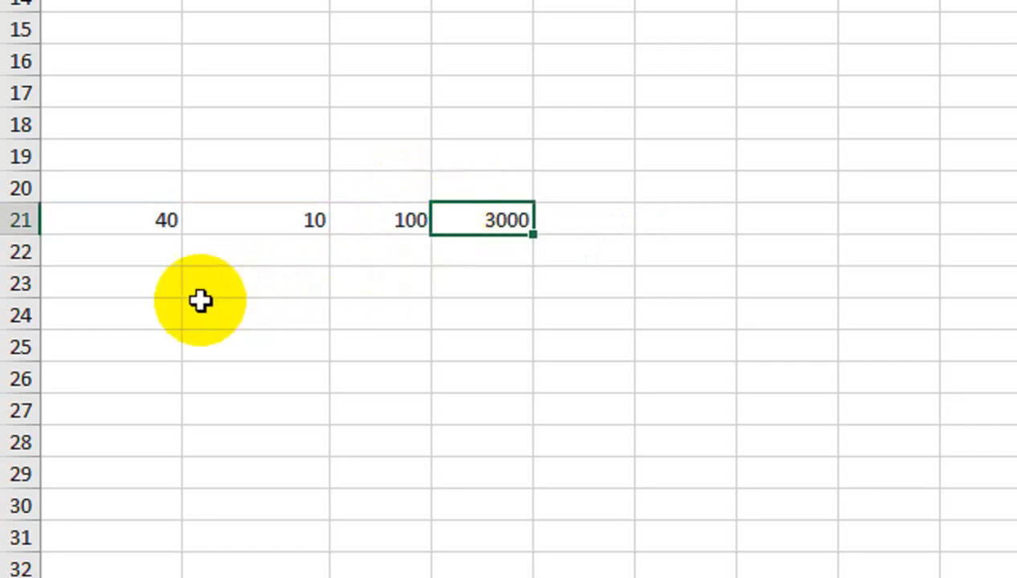
Enter the headings Selling PRice, Vari able Cost and Unit Sold in cells A20:C20.
left_click(155, 177)
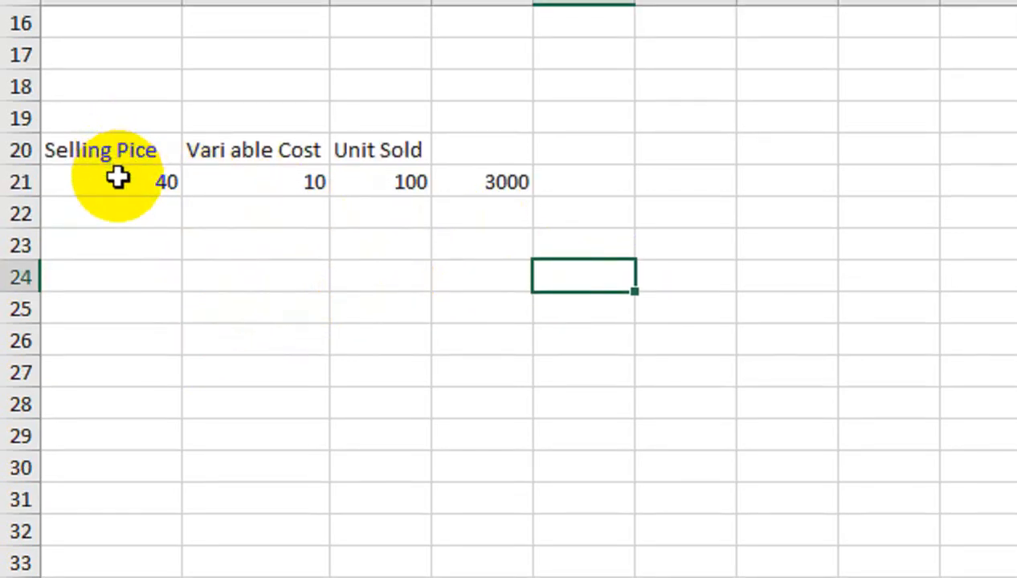
double_click(129, 153)
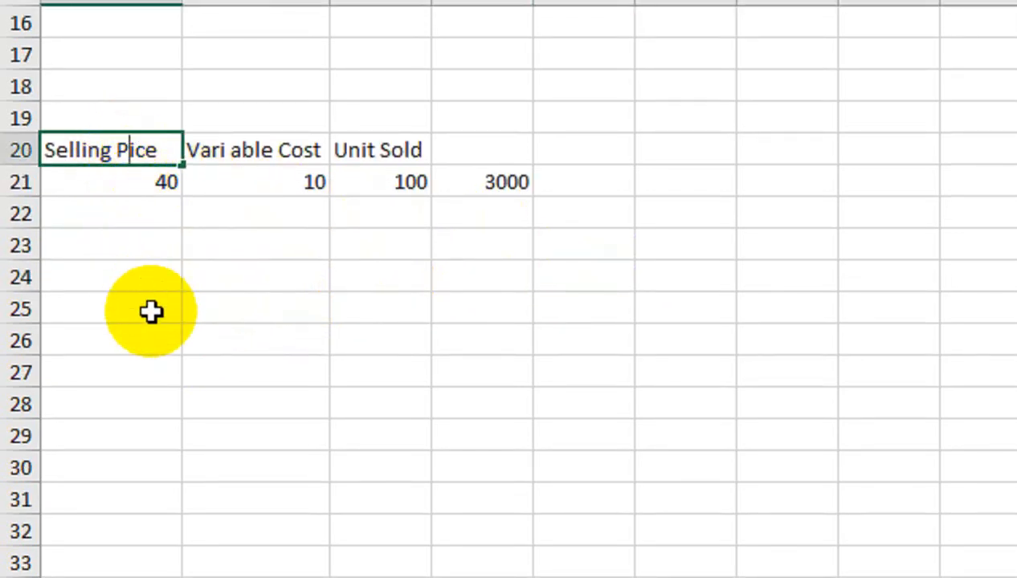
type("R")
left_click(236, 308)
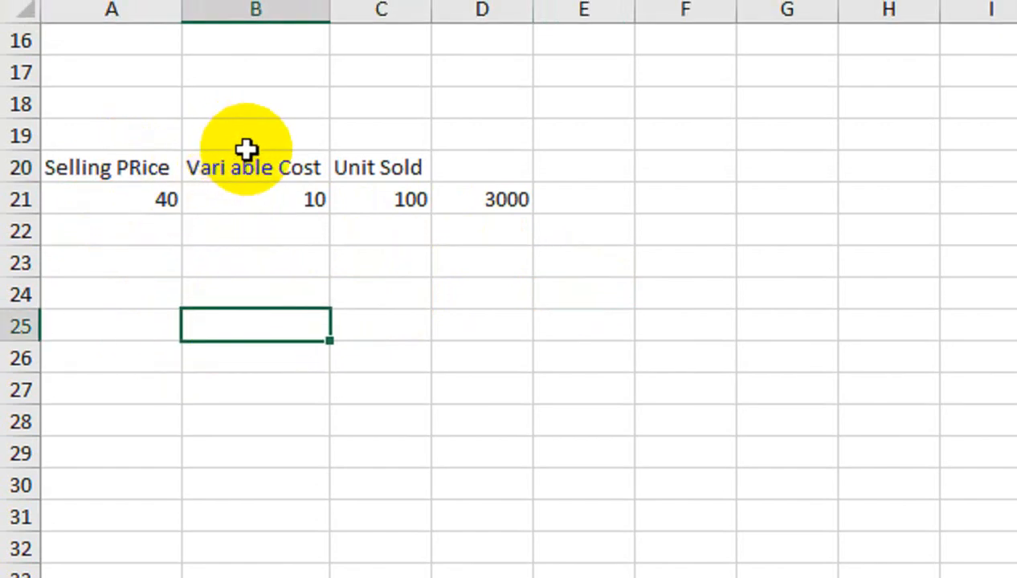
Review the headings, the input values in row 21 and the formula behind D21.
left_click(405, 197)
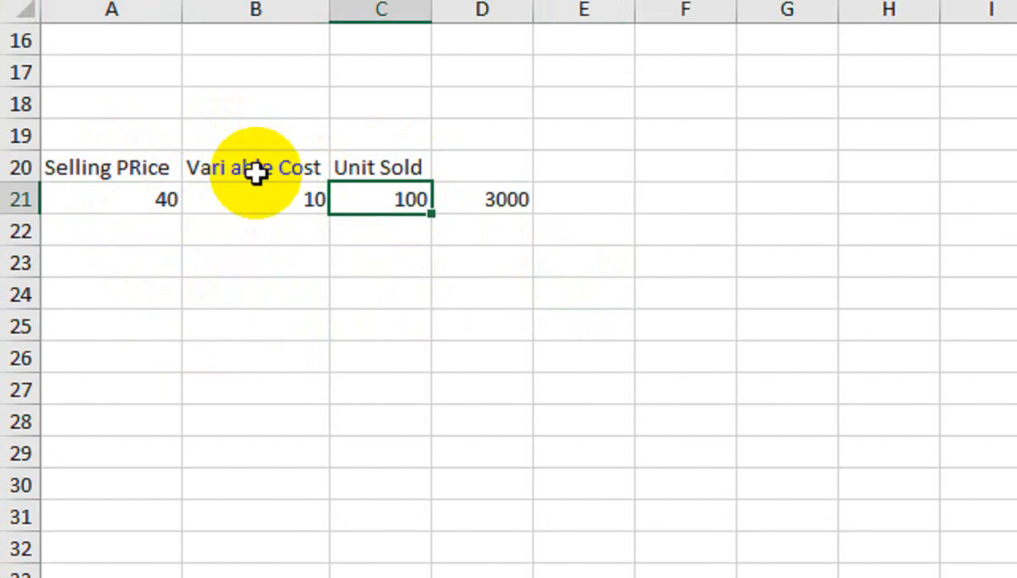
left_click_drag(159, 202, 365, 164)
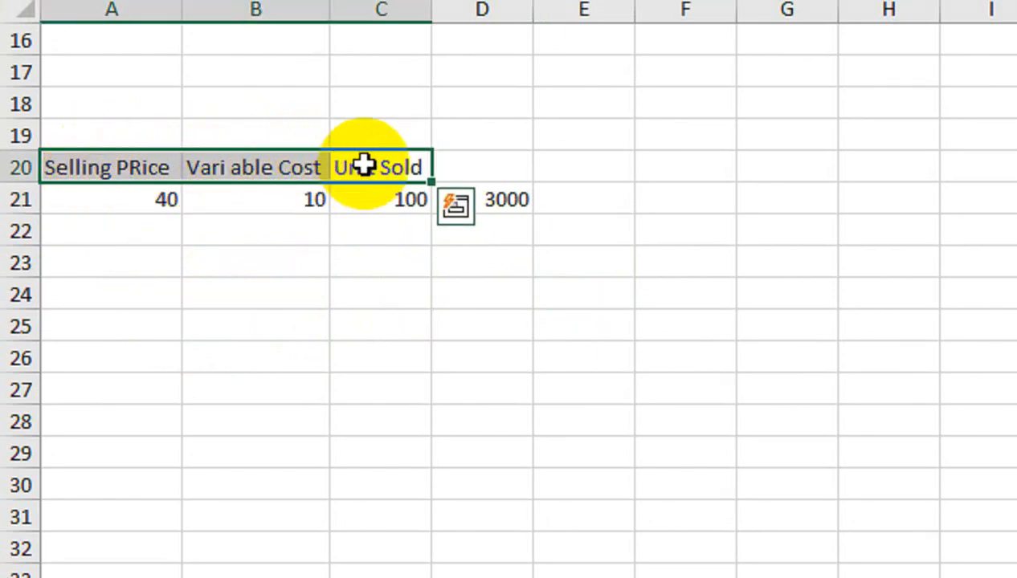
left_click(504, 200)
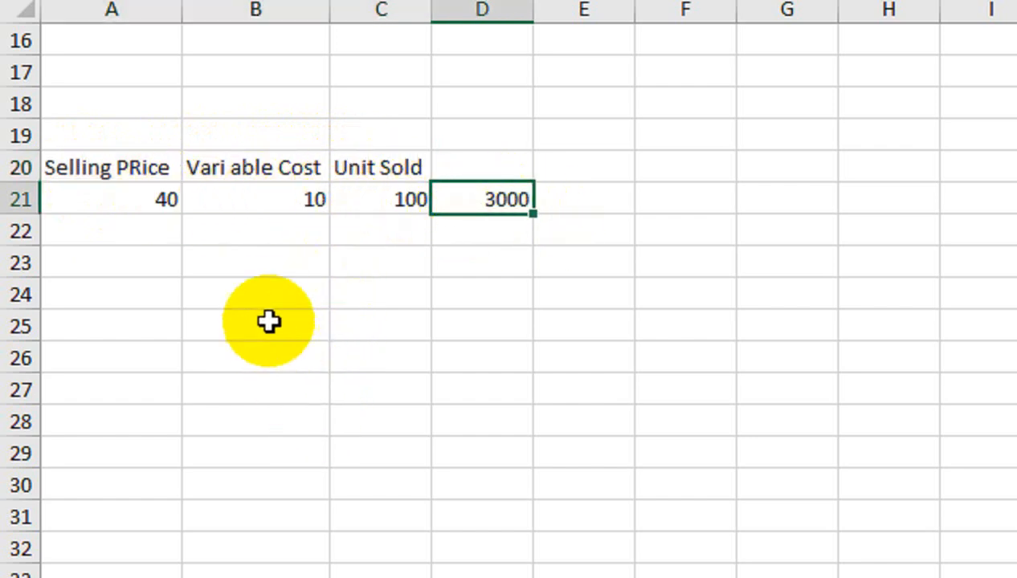
left_click(148, 196)
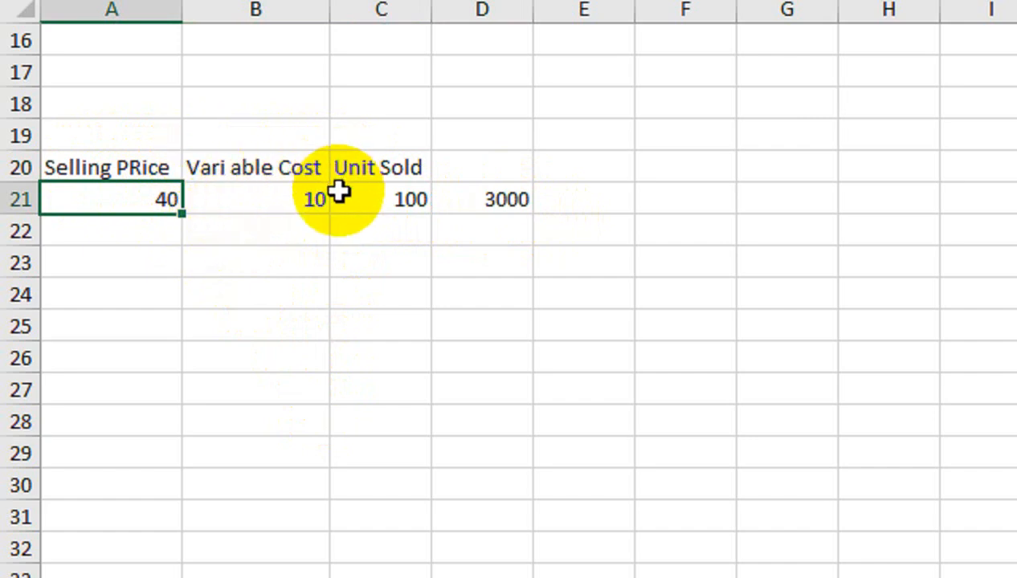
left_click(507, 201)
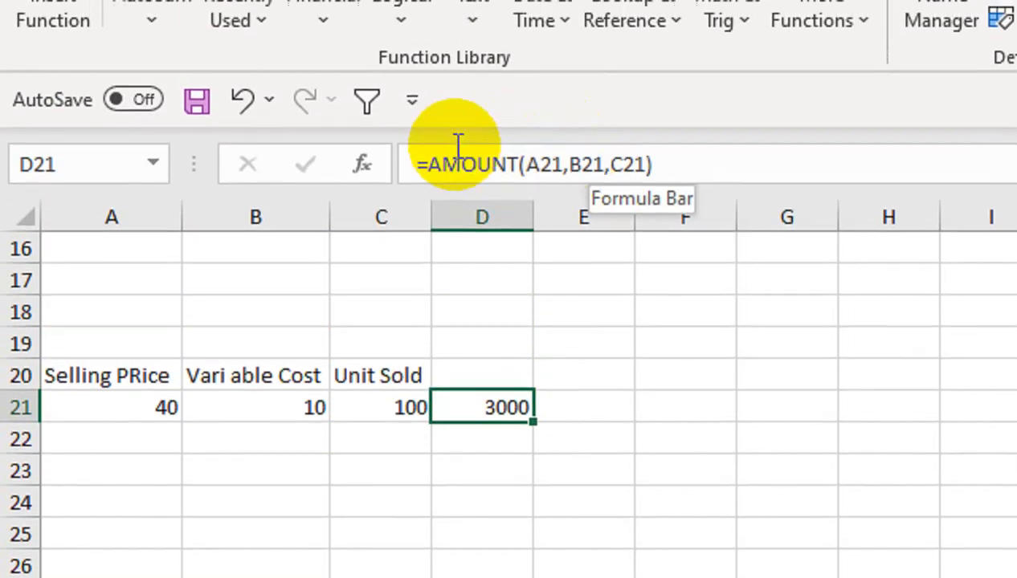
Move the AMOUNT formula from D21 down to D29 to free D21 for another formula.
left_click_drag(494, 400, 447, 572)
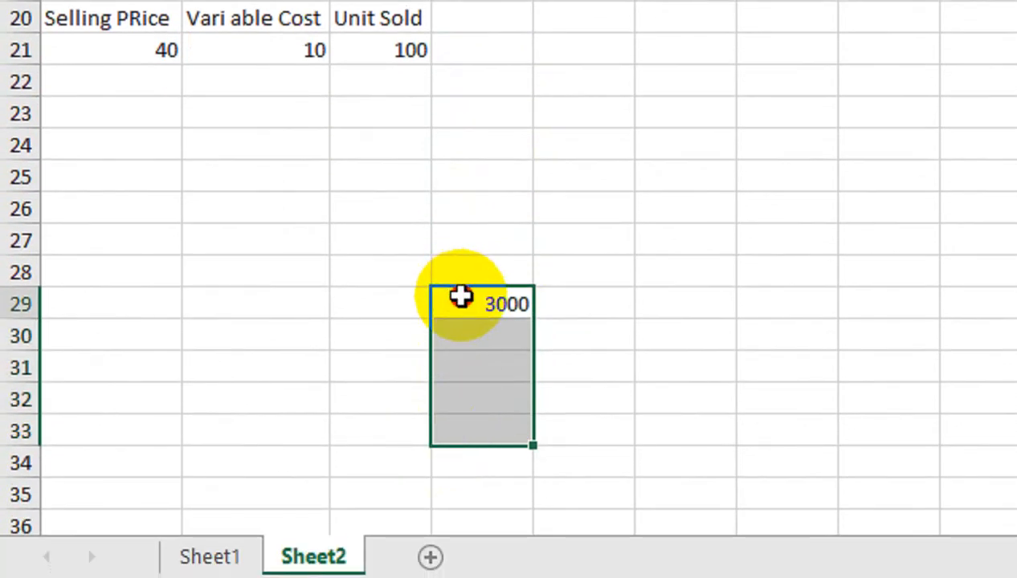
left_click(460, 297)
left_click_drag(464, 286, 454, 445)
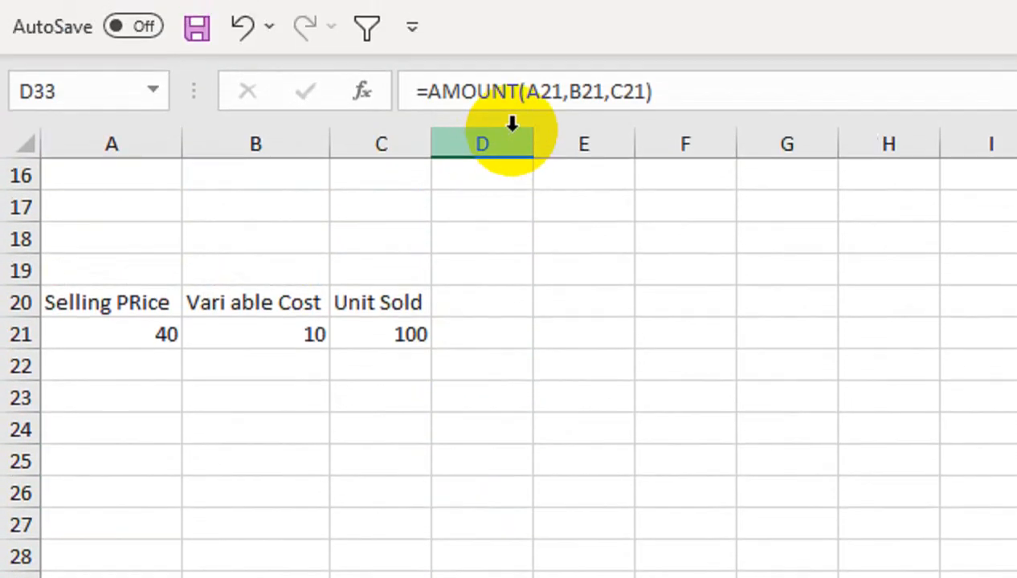
left_click(472, 322)
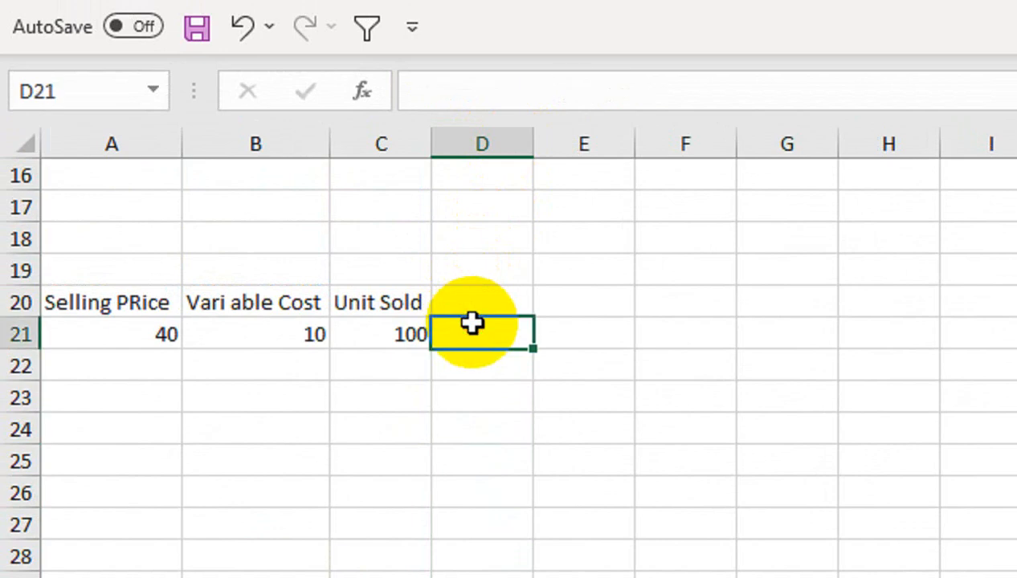
Enter the formula =(A21-B21)*C21 in cell D21.
type("=")
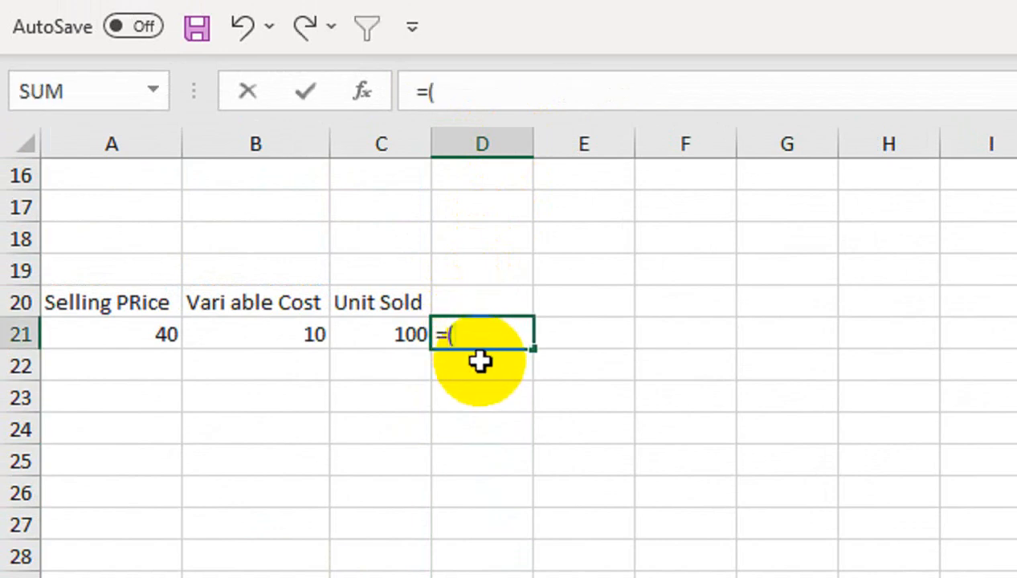
type("(")
left_click(123, 341)
type("-")
left_click(220, 333)
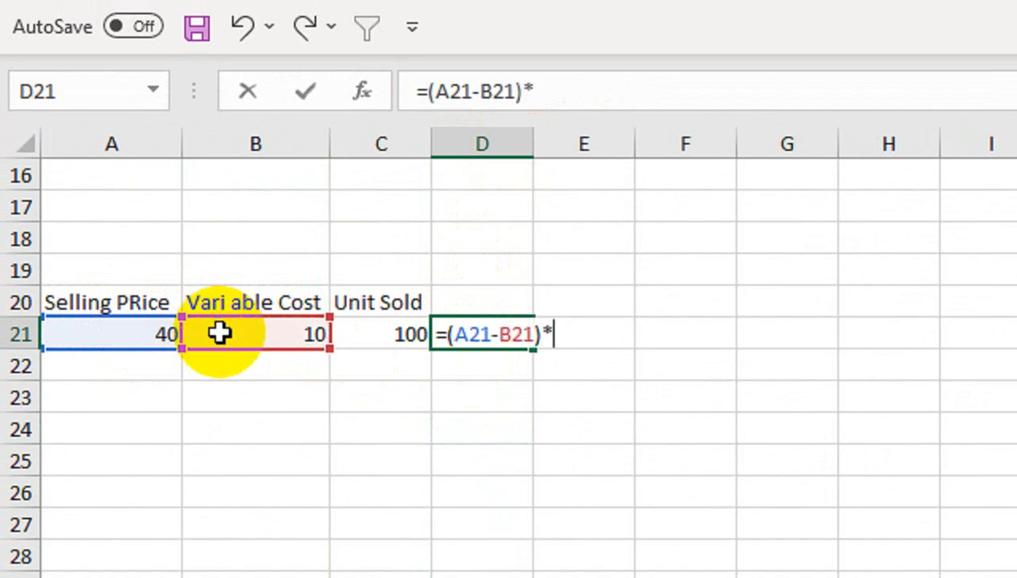
type(")*")
left_click(377, 330)
key("Return")
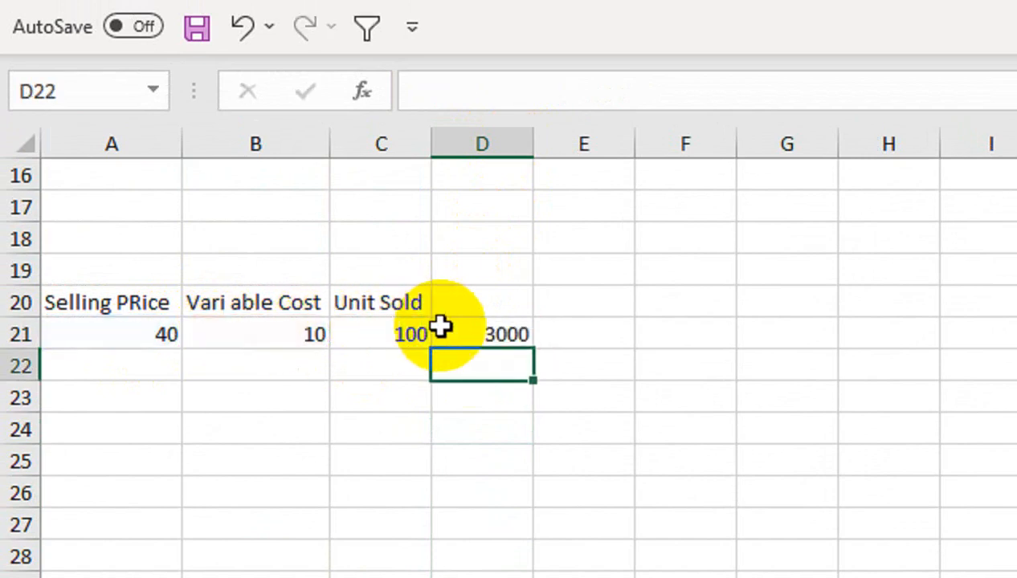
Copy the expression (A21-B21)*C21 from the formula in D21, without its equals sign.
key("Up")
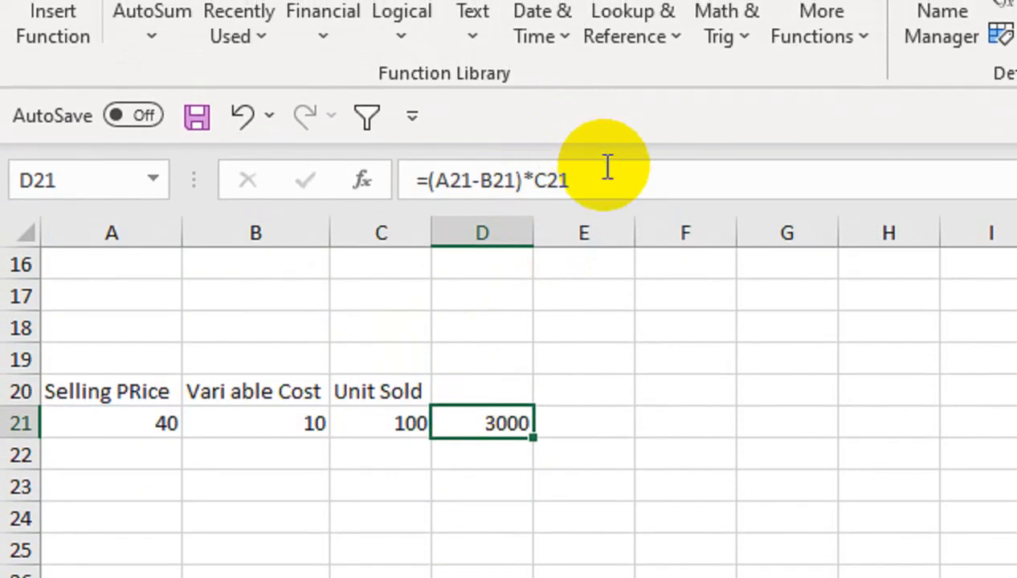
double_click(545, 135)
left_click_drag(545, 186, 430, 189)
key("ctrl+c")
key("Return")
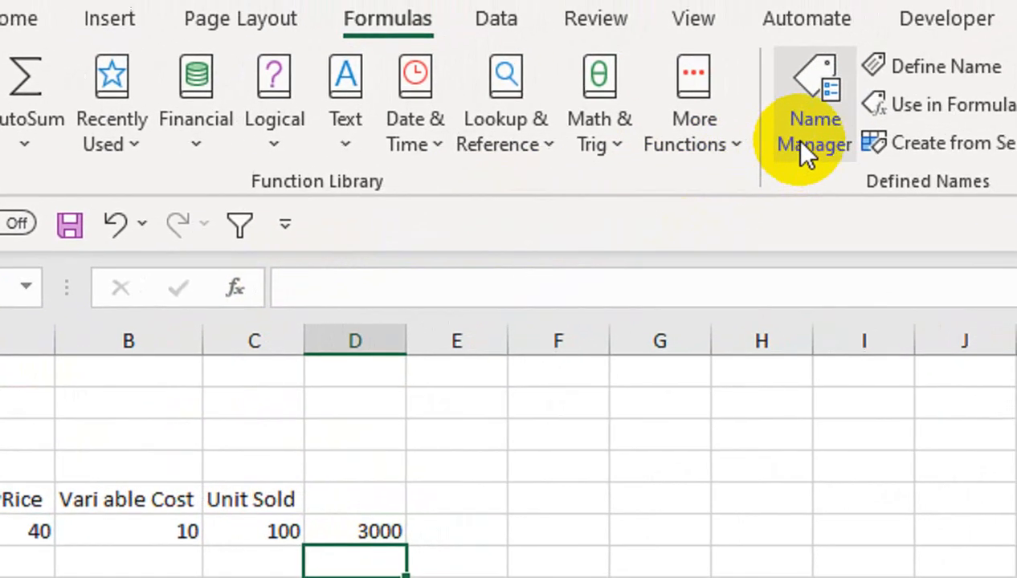
Define a workbook name NA that refers to =(A21-B21)*C21, while a cell below D21 is active.
left_click(930, 36)
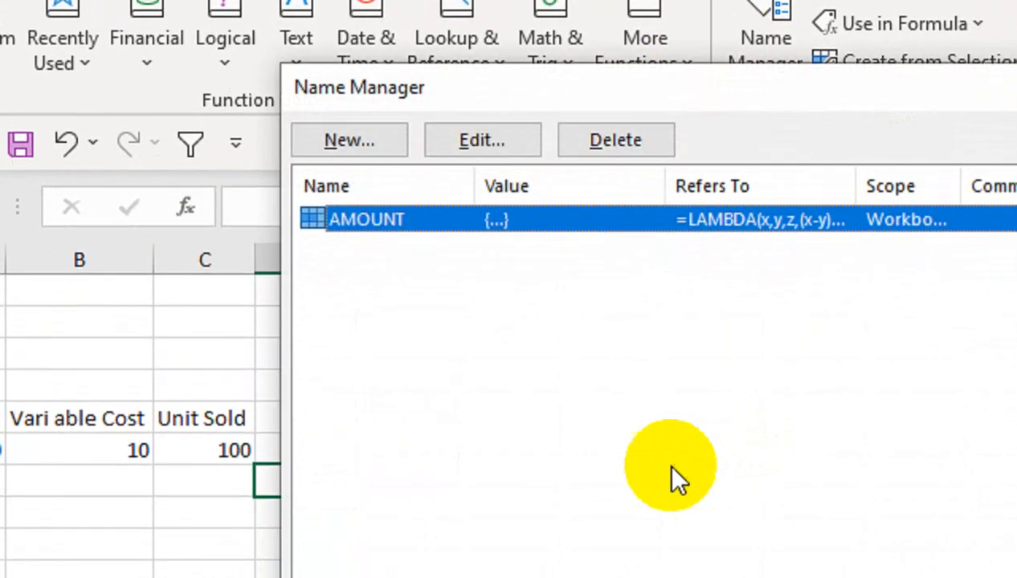
left_click(352, 152)
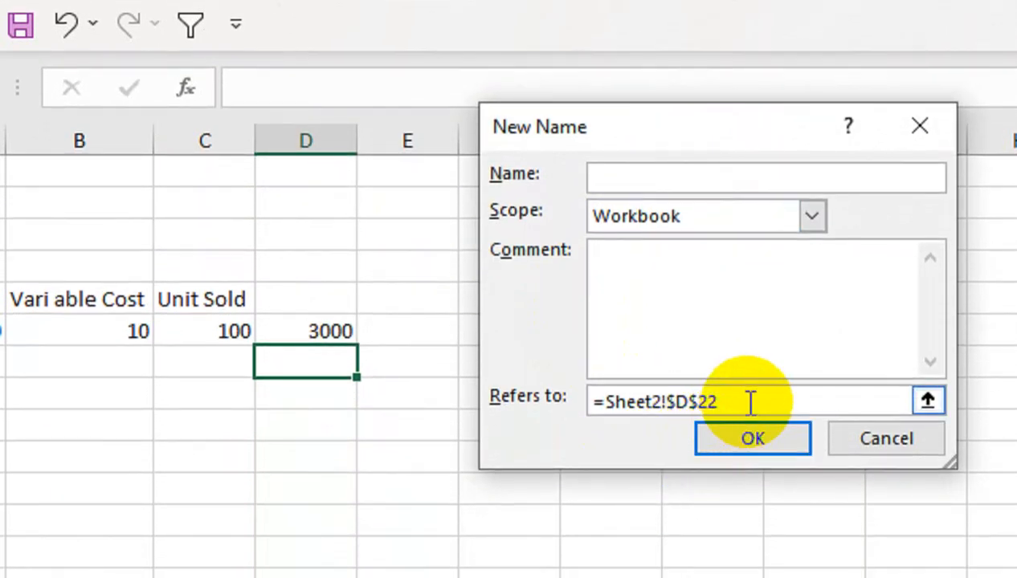
left_click_drag(749, 468, 597, 468)
key("ctrl+v")
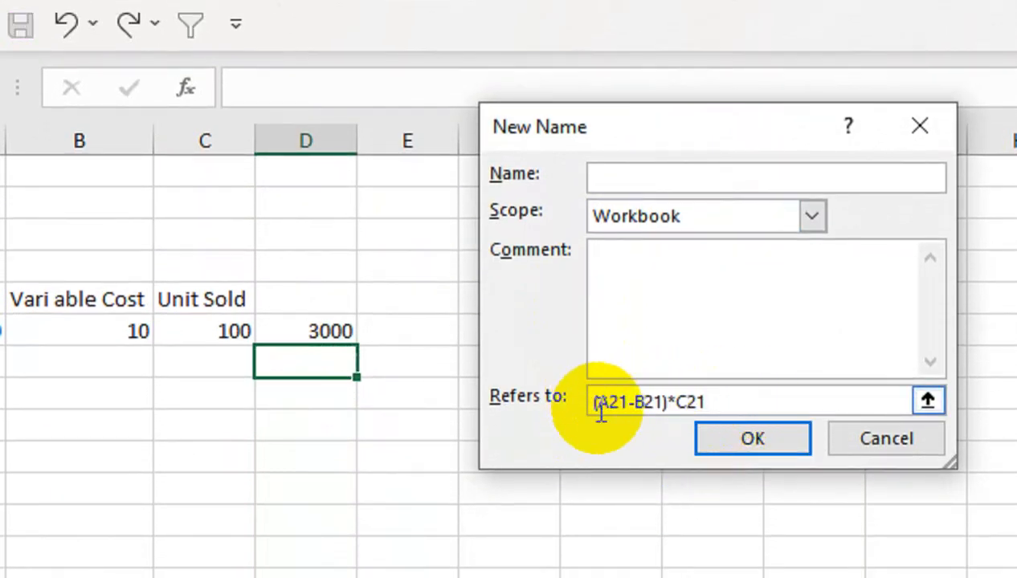
left_click(597, 404)
type("=")
left_click(636, 177)
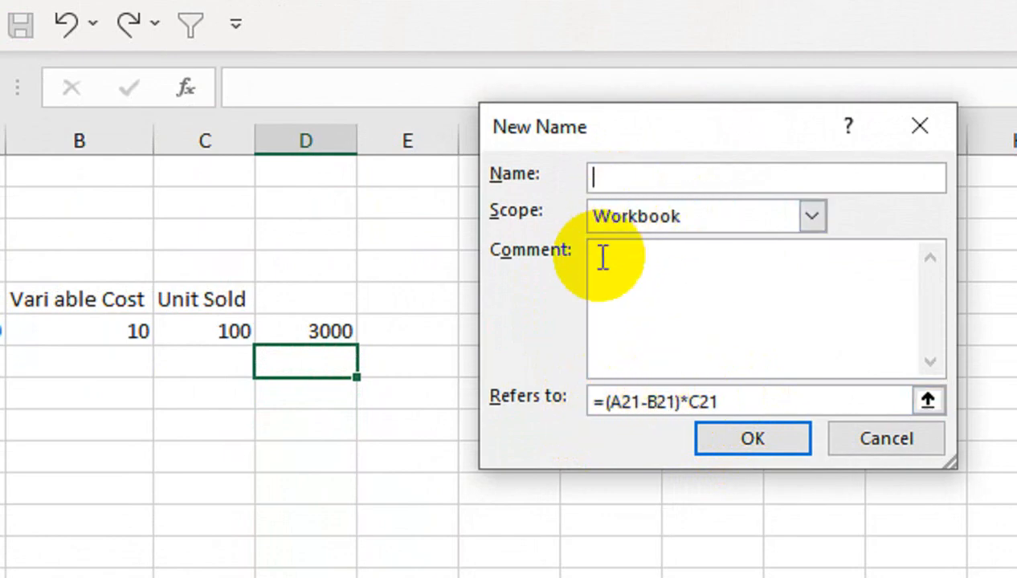
left_click(704, 439)
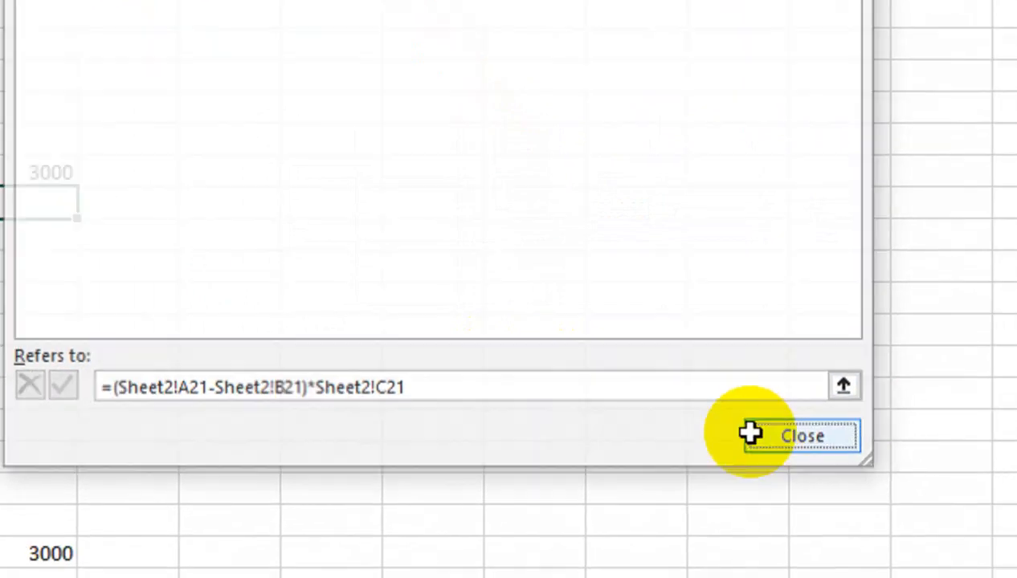
left_click(938, 505)
Enter =NA in cell E21 to test the named formula.
left_click(439, 178)
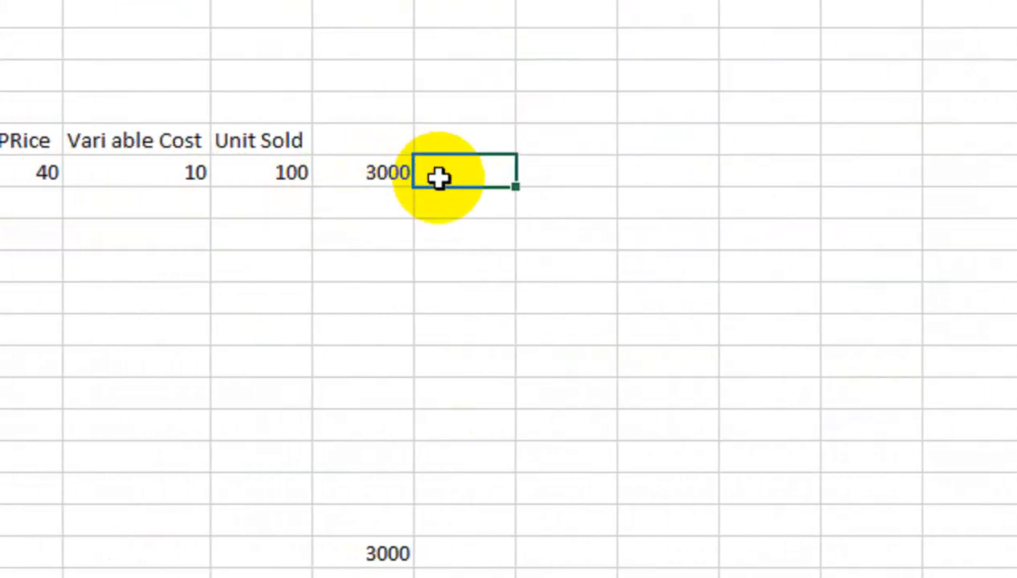
type("=NA(")
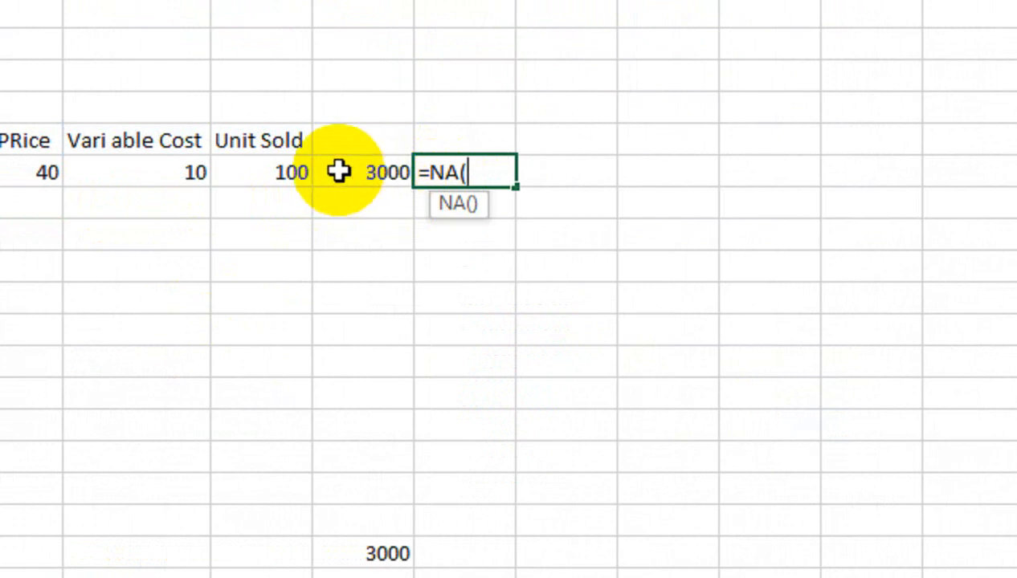
key("BackSpace")
key("Return")
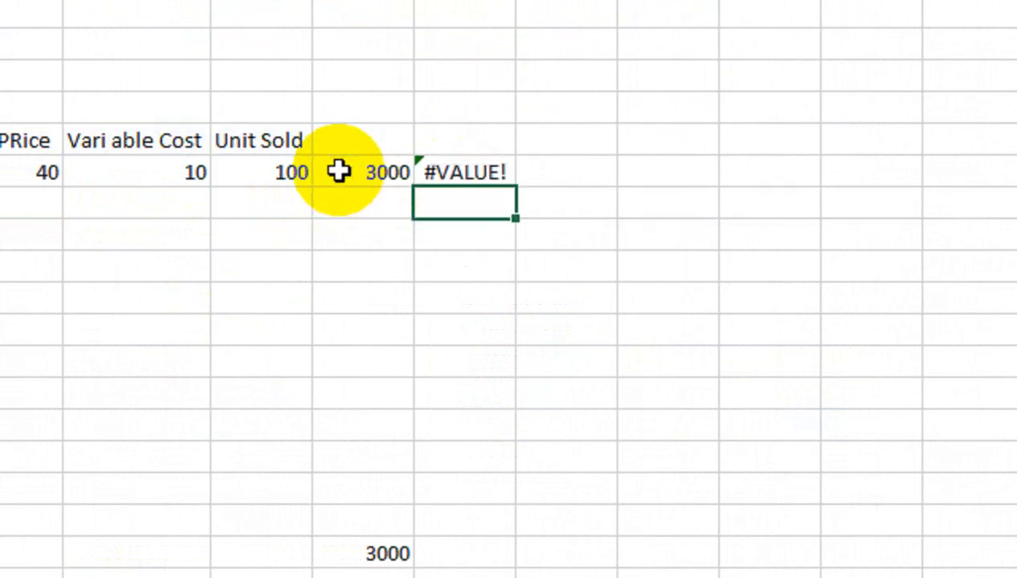
Copy the whole formula =(A21-B21)*C21 from cell D21, including its equals sign.
left_click(309, 173)
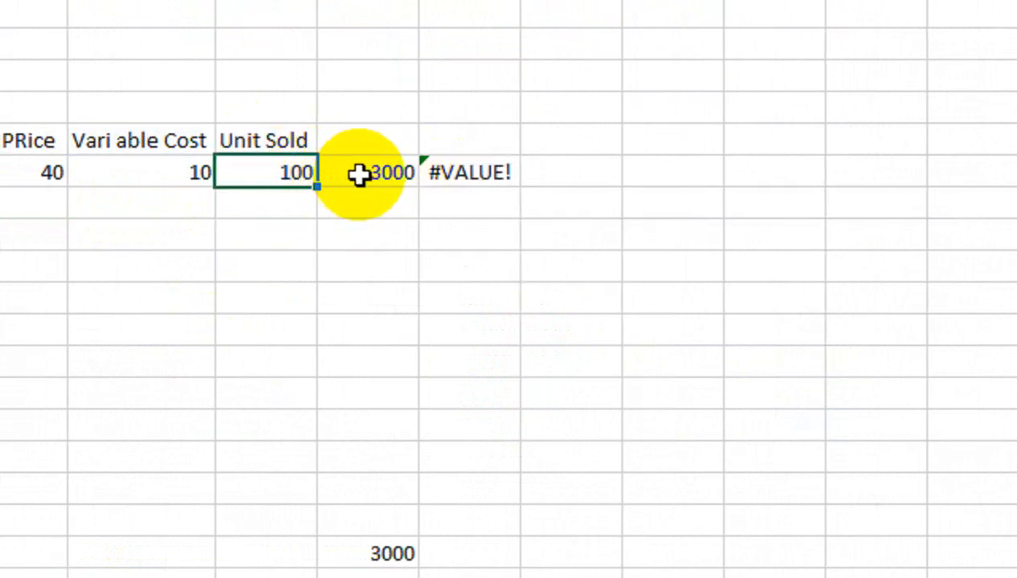
left_click(356, 175)
left_click(444, 178)
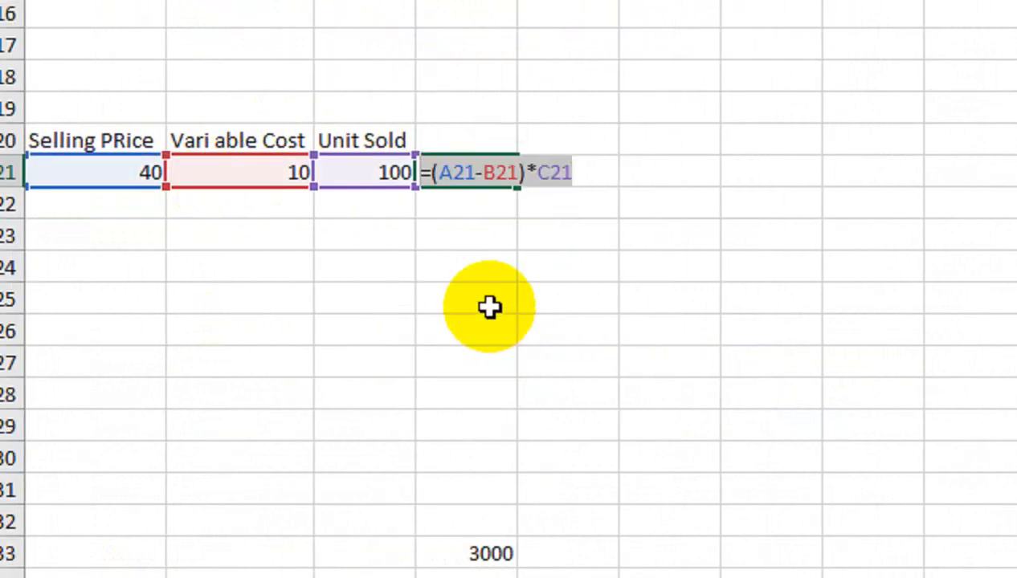
key("Return")
With cell E21 active, define the workbook name NA referring to the copied formula =(A21-B21)*C21.
left_click(577, 165)
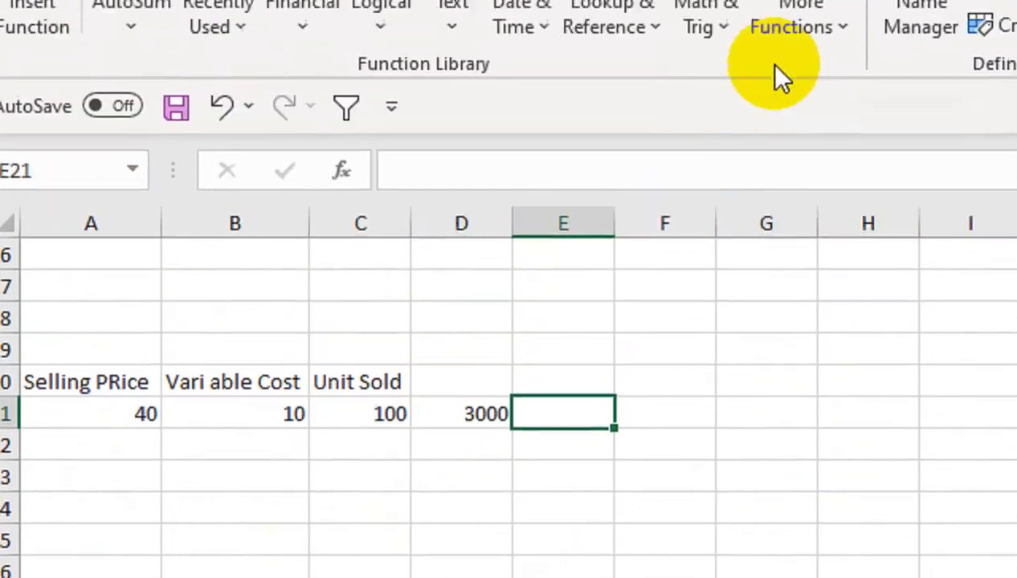
left_click(768, 140)
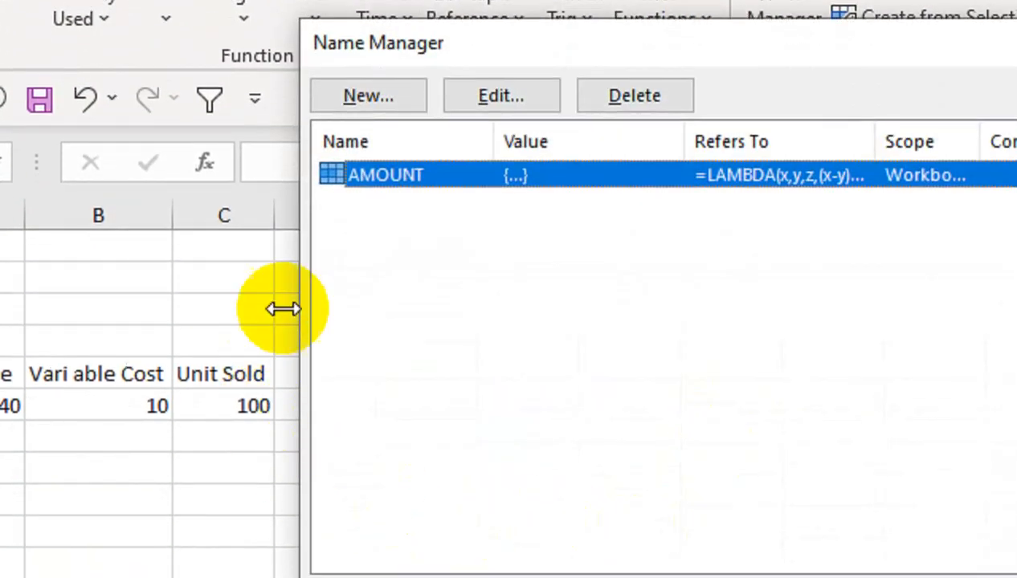
left_click(368, 95)
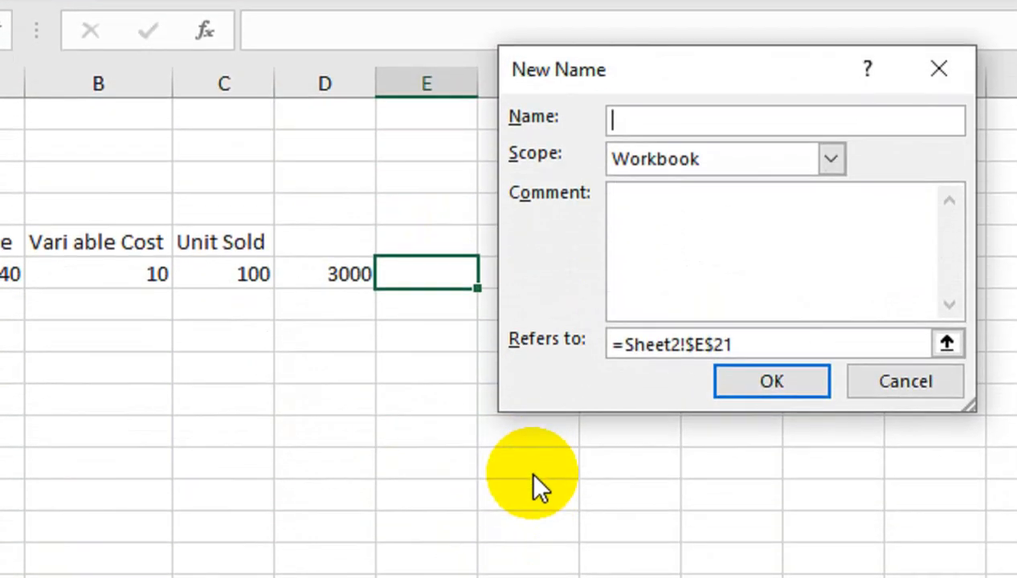
left_click_drag(707, 336, 580, 329)
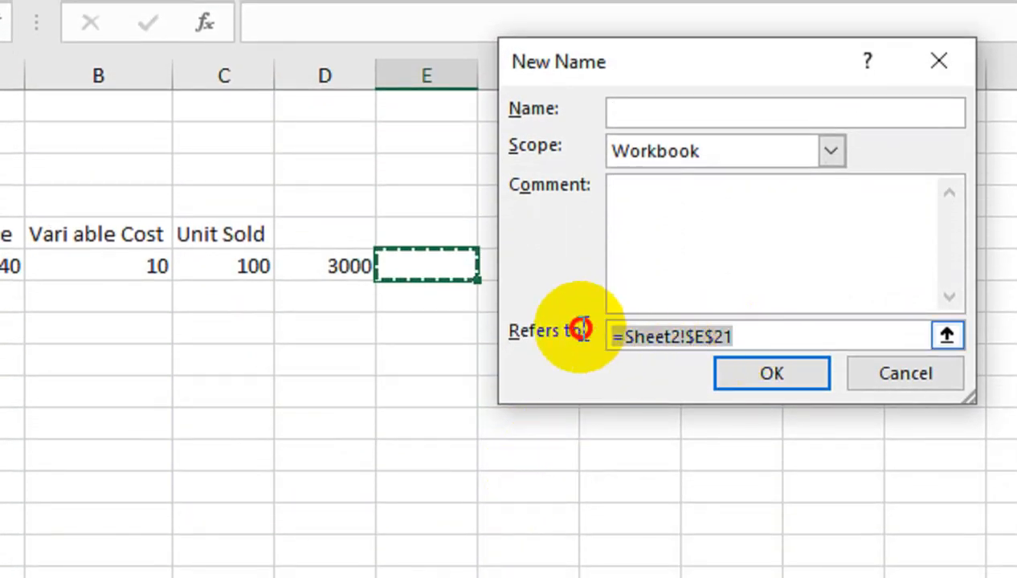
type("=(A21-B21)*C21")
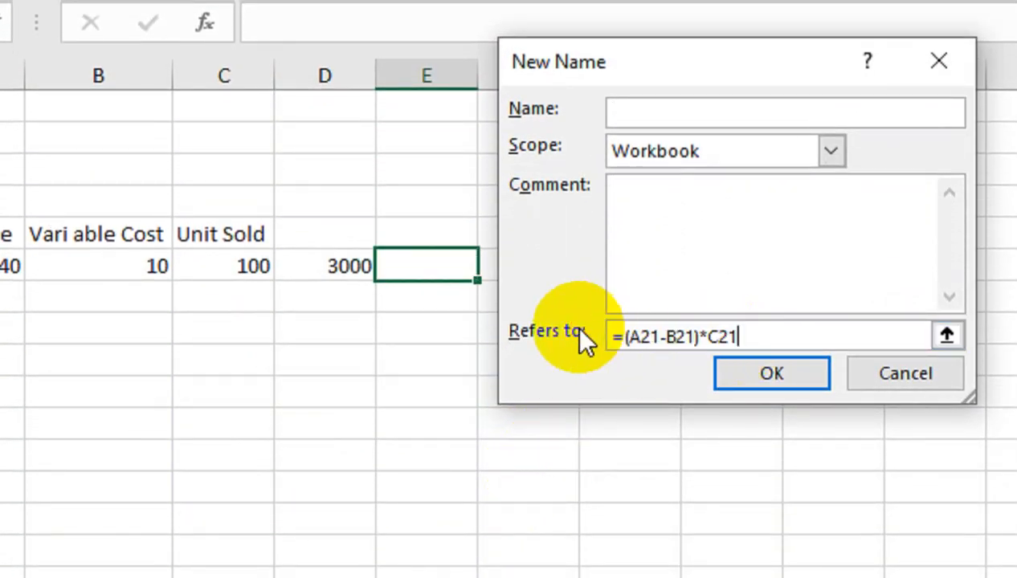
left_click(644, 113)
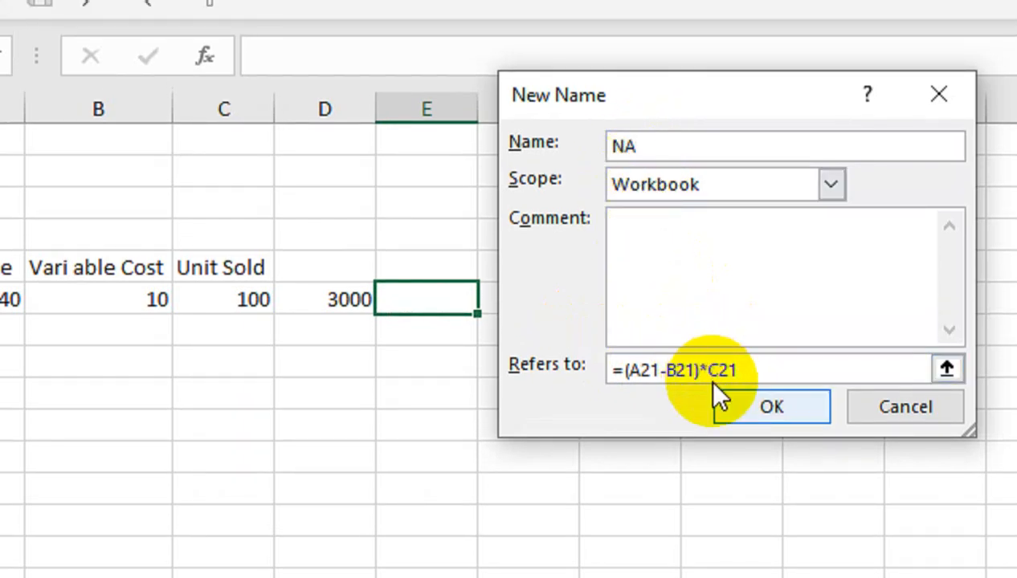
left_click(760, 416)
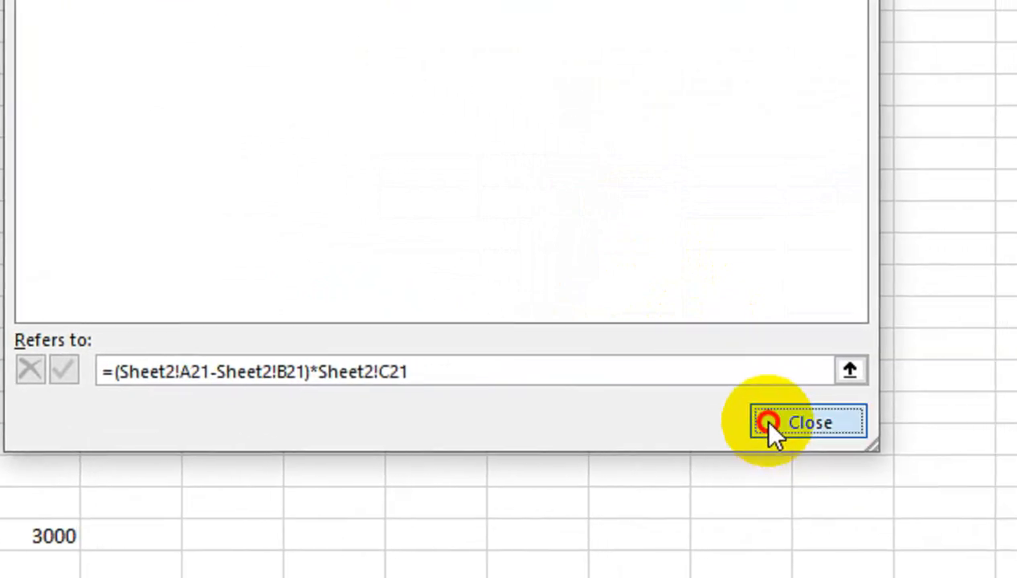
left_click(768, 426)
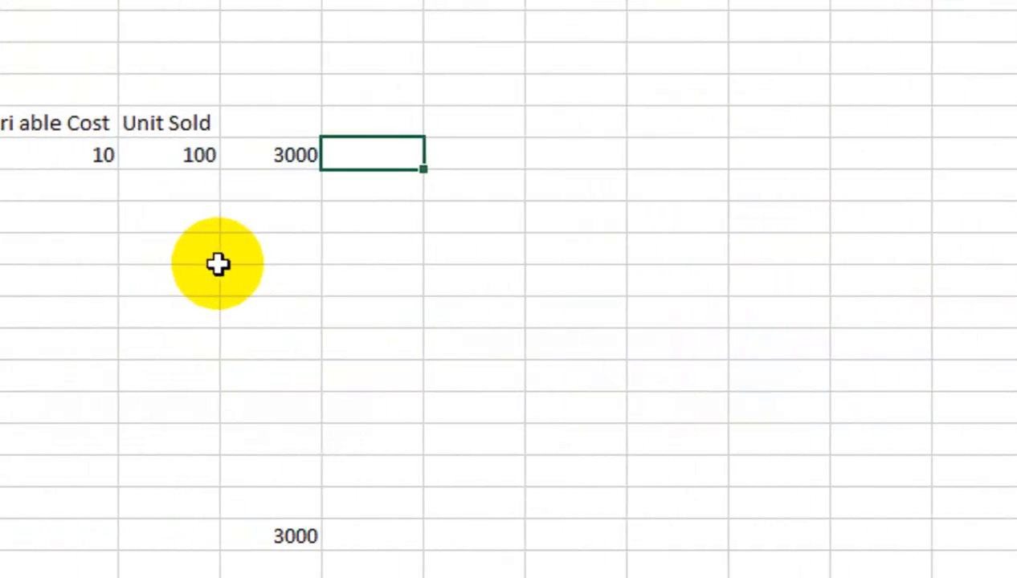
Test the redefined name by entering =NA in cell E21, and clear the cell again.
left_click(252, 301)
type("=NA")
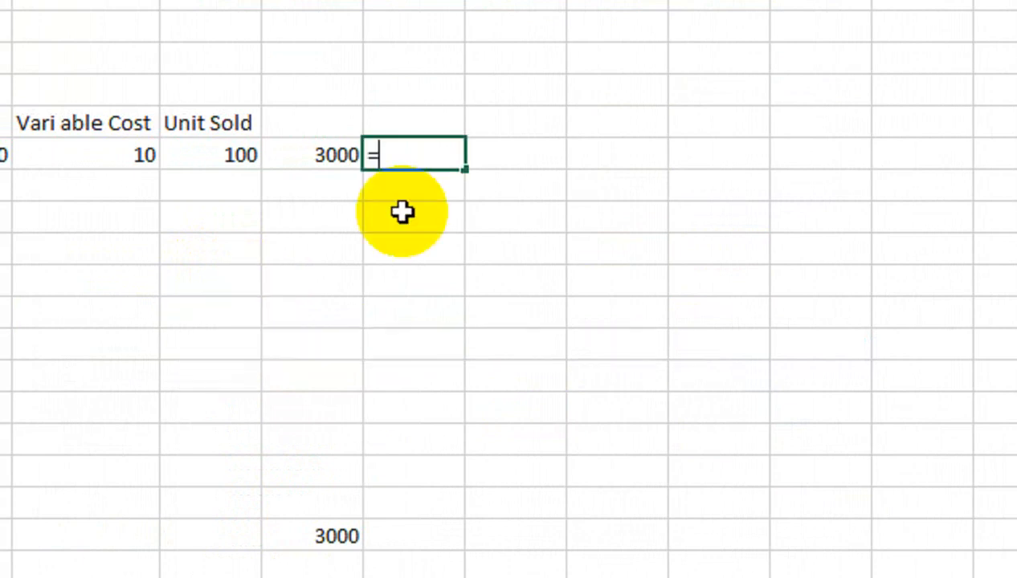
type("NA")
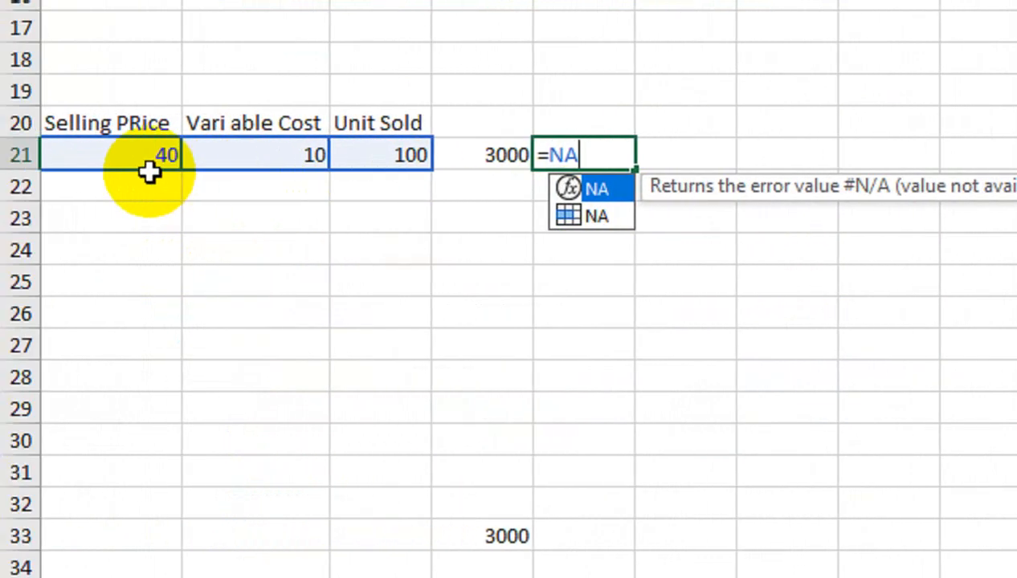
key("Return")
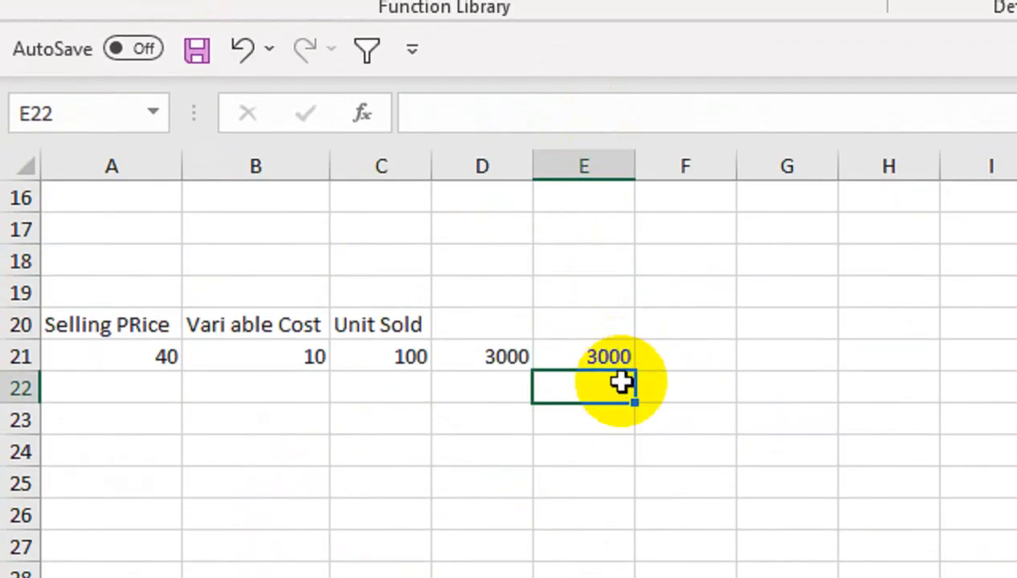
left_click(624, 154)
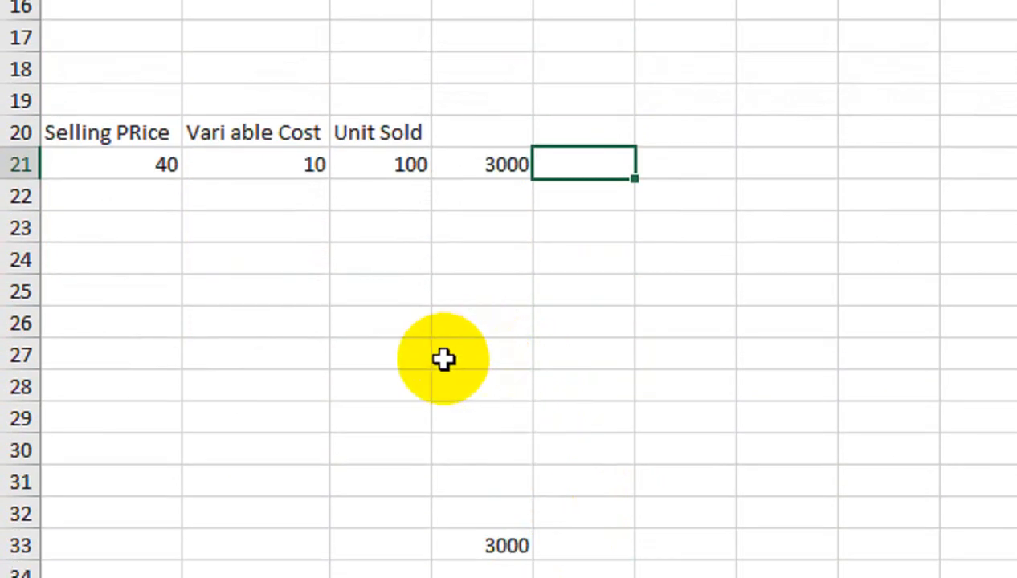
Enter the test values 50, 10 and 100 in cells D27, E27 and F27.
left_click(447, 359)
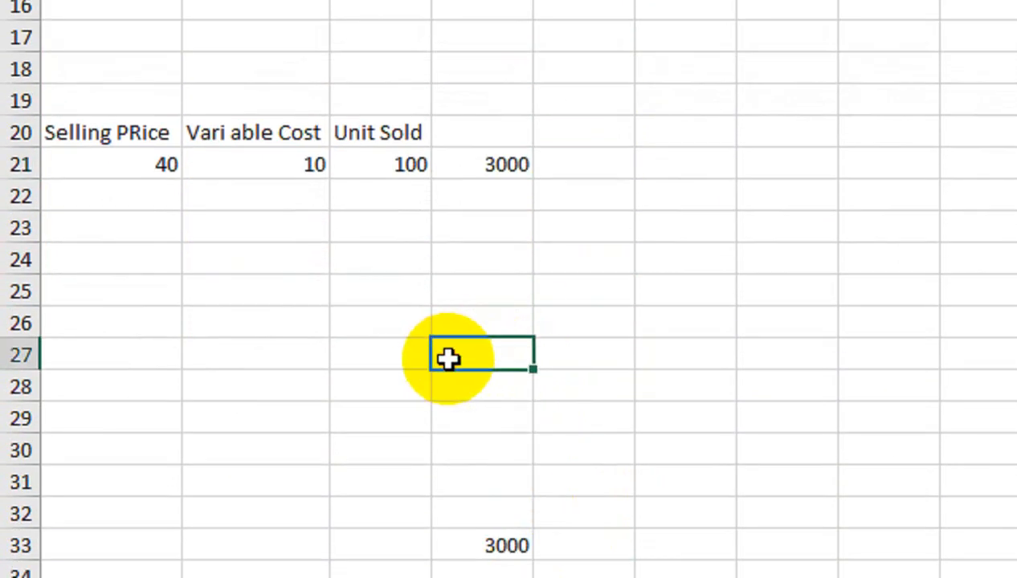
type("50")
key("Tab")
type("10")
key("Tab")
type("10")
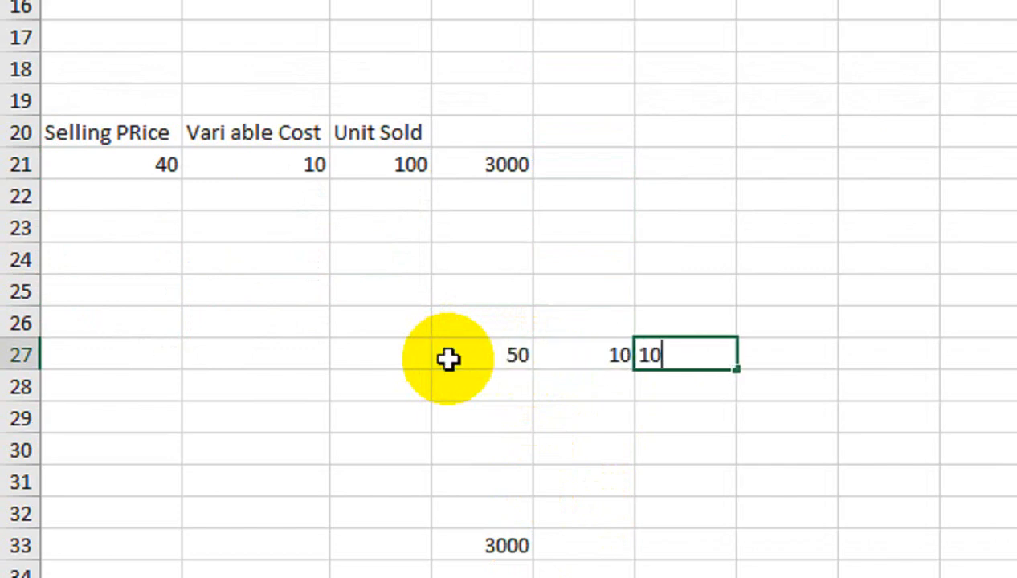
type("0")
key("Tab")
type("=NA")
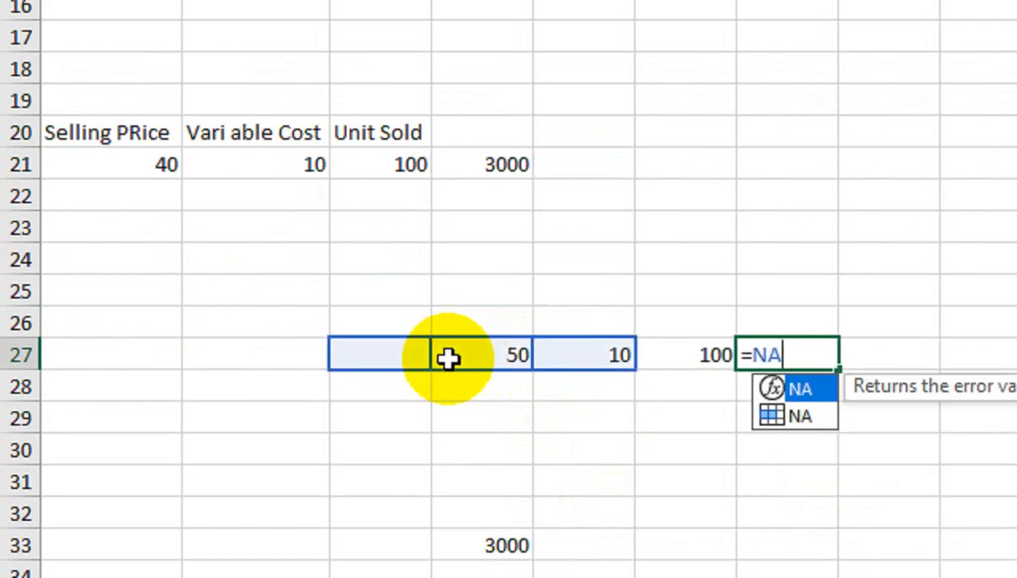
left_click(702, 352)
left_click(803, 365)
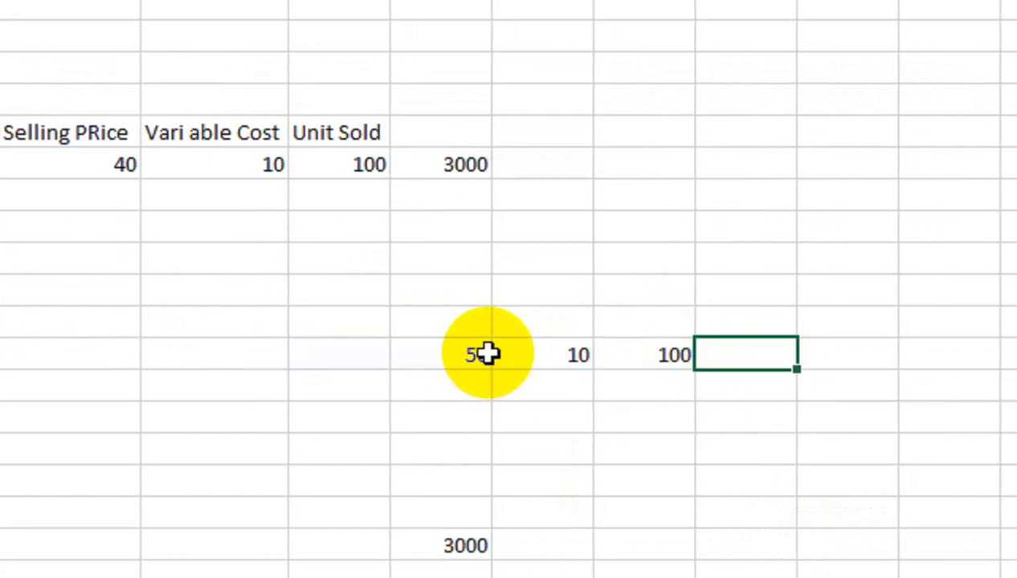
Move the values from D27:F27 to A27:C27 and calculate them with =NA in cell E27.
left_click_drag(492, 352, 675, 354)
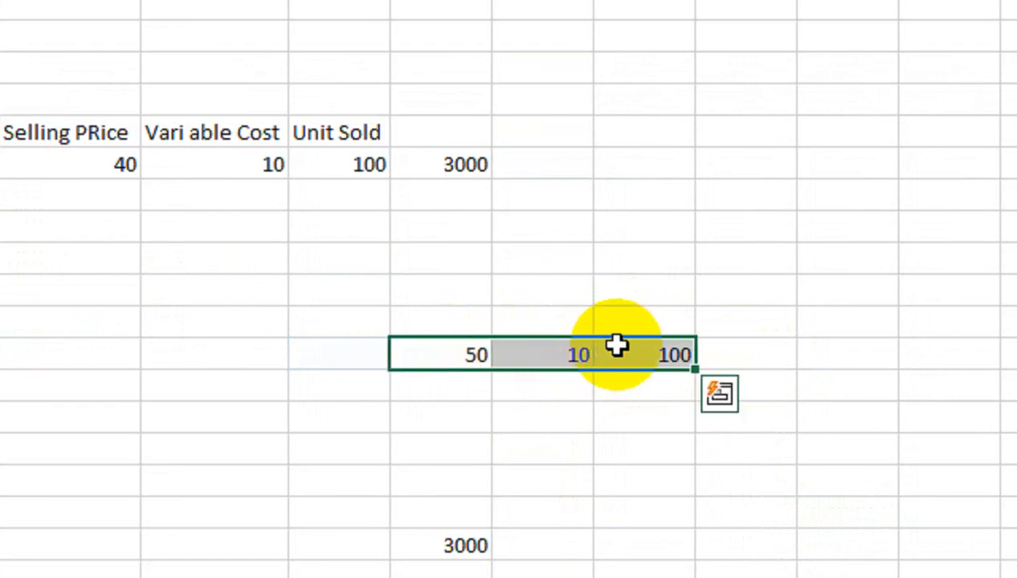
left_click_drag(621, 338, 324, 354)
left_click(554, 360)
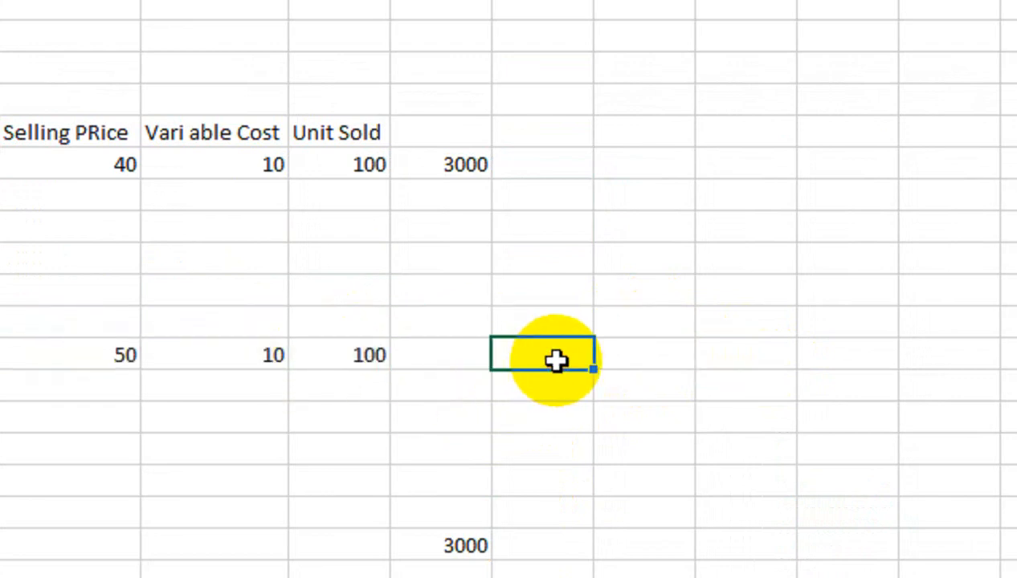
type("=NA")
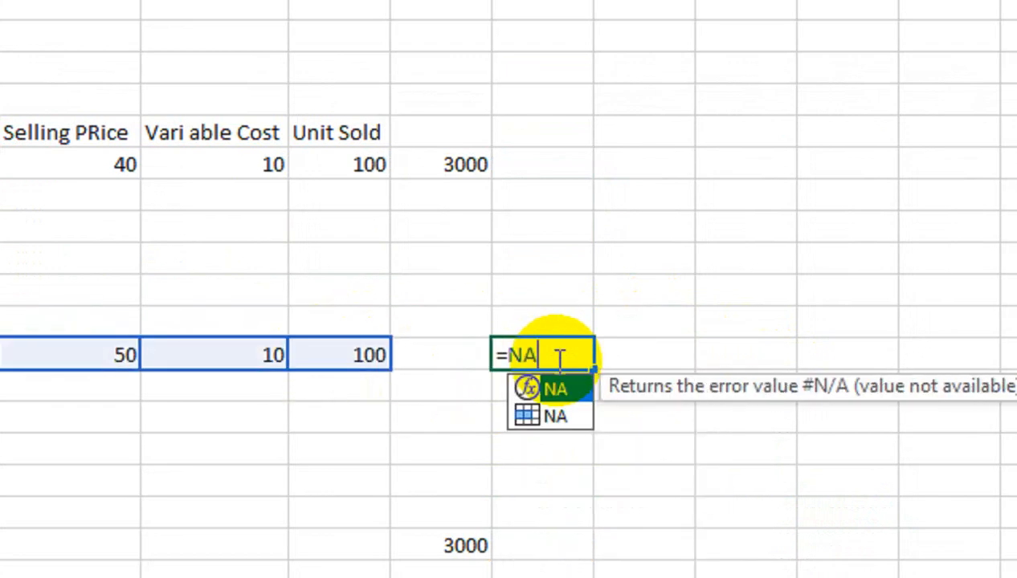
key("Return")
left_click(555, 356)
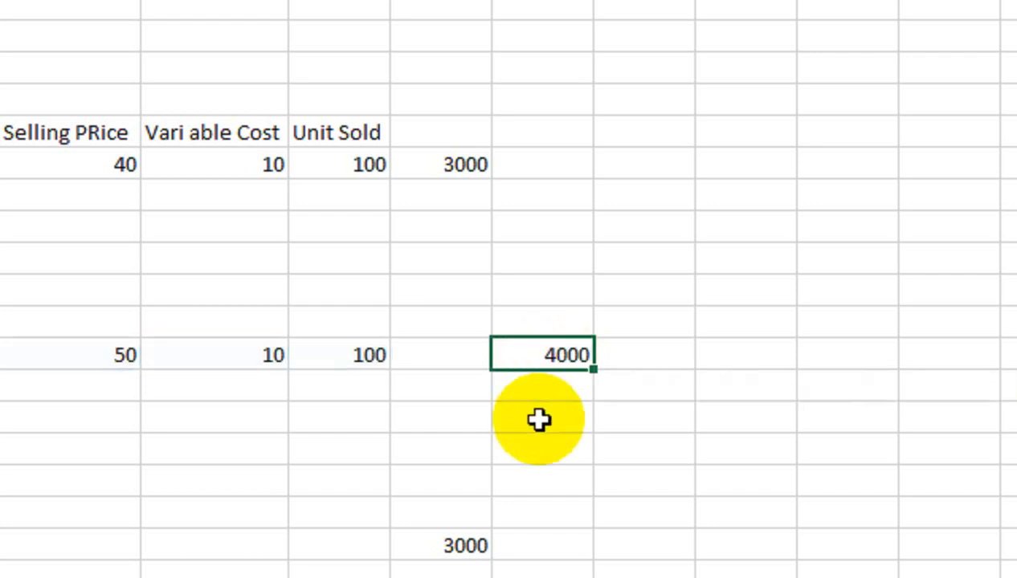
Clear the test formula in E27 and the values in A27:C27.
key("Delete")
left_click_drag(112, 357, 344, 357)
key("Delete")
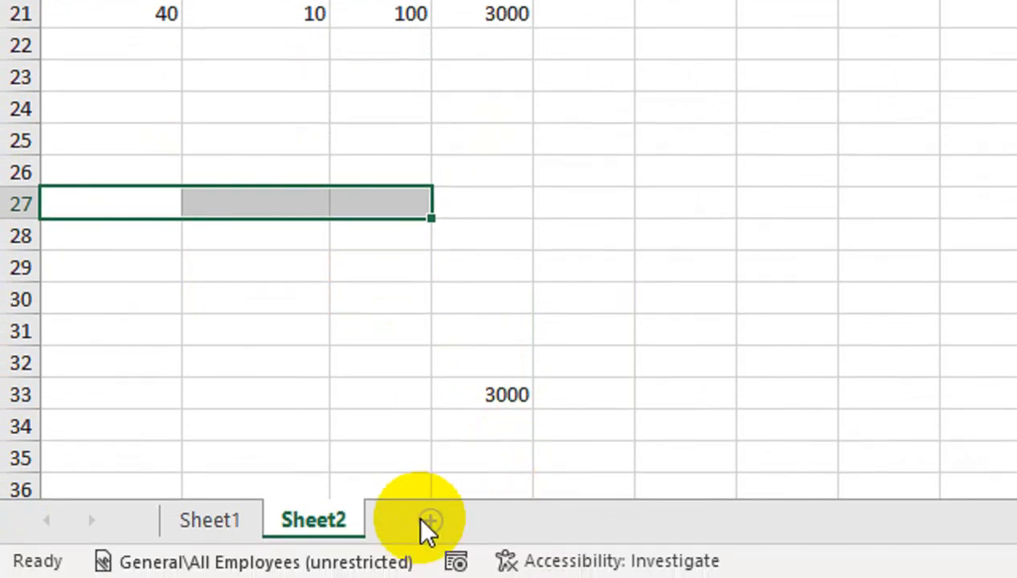
Switch to a blank worksheet and enter 52 in cell C7 and 65 in D7.
left_click(423, 524)
left_click(277, 33)
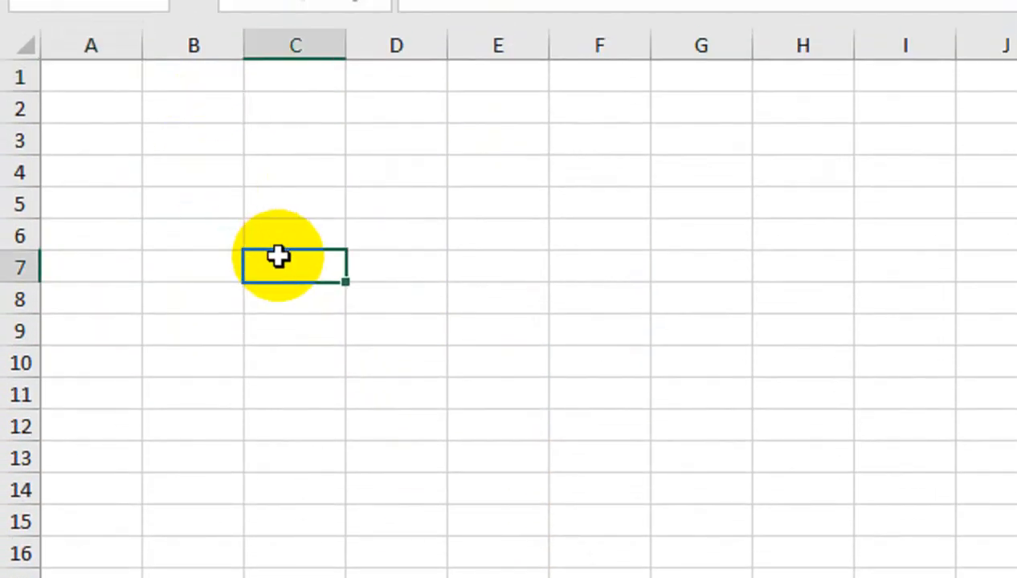
type("5")
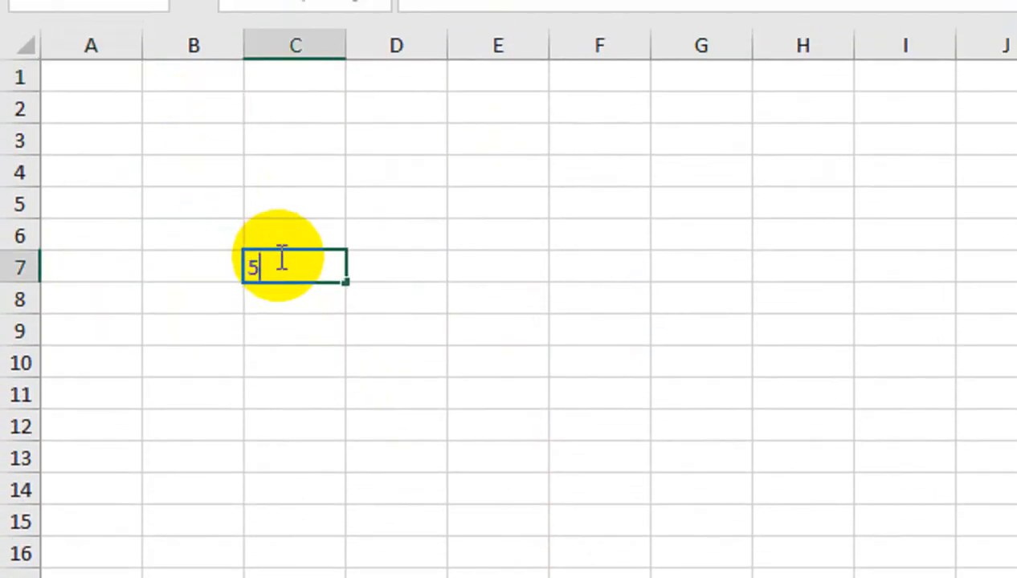
type("2")
key("Tab")
type("65")
key("Tab")
Fill cells C7, D7 and E7 with the values 60, 10 and 200.
key("Tab")
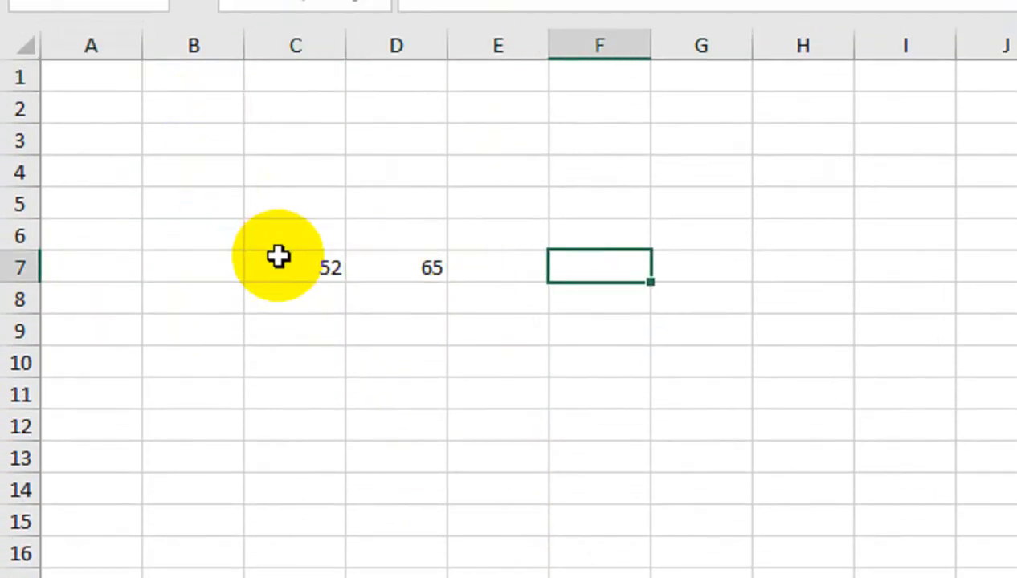
left_click(278, 257)
type("60")
key("Tab")
type("10")
key("Tab")
type("200")
key("Tab")
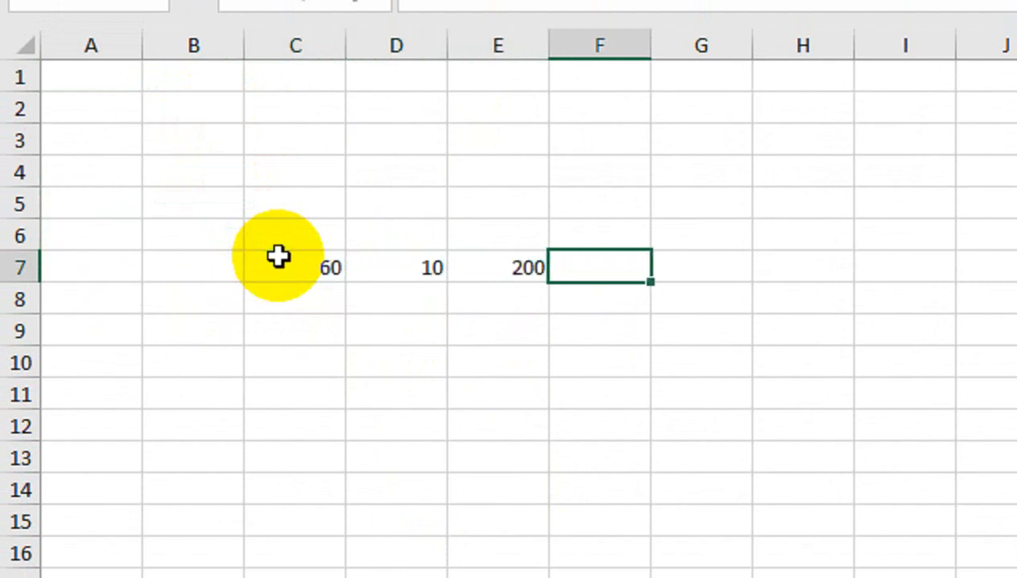
Try to calculate from C7:E7 with the formula =NA(C7:E7 in cell F7, discard it and reselect C7:E7.
type("=NA(")
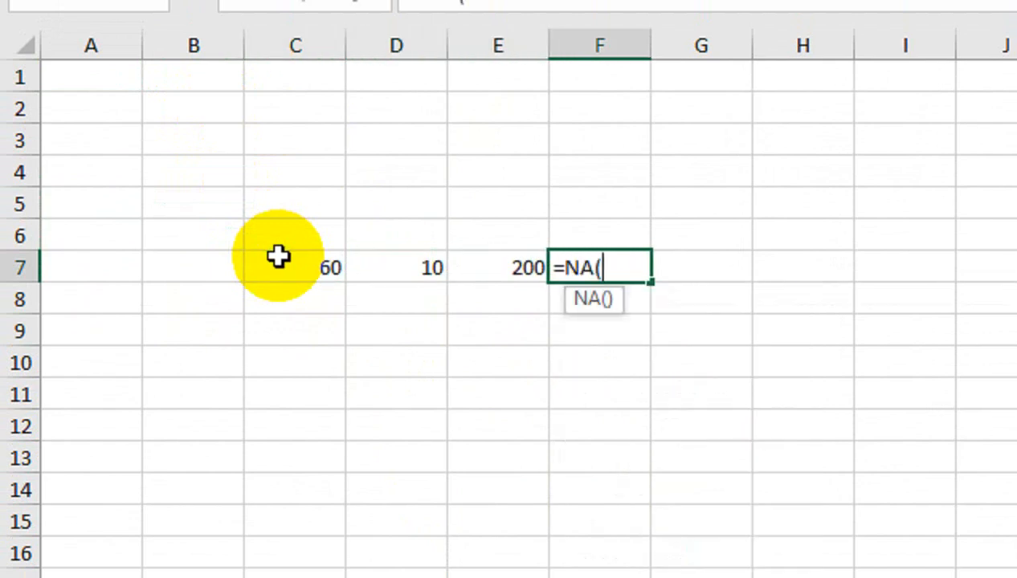
left_click_drag(279, 255, 490, 263)
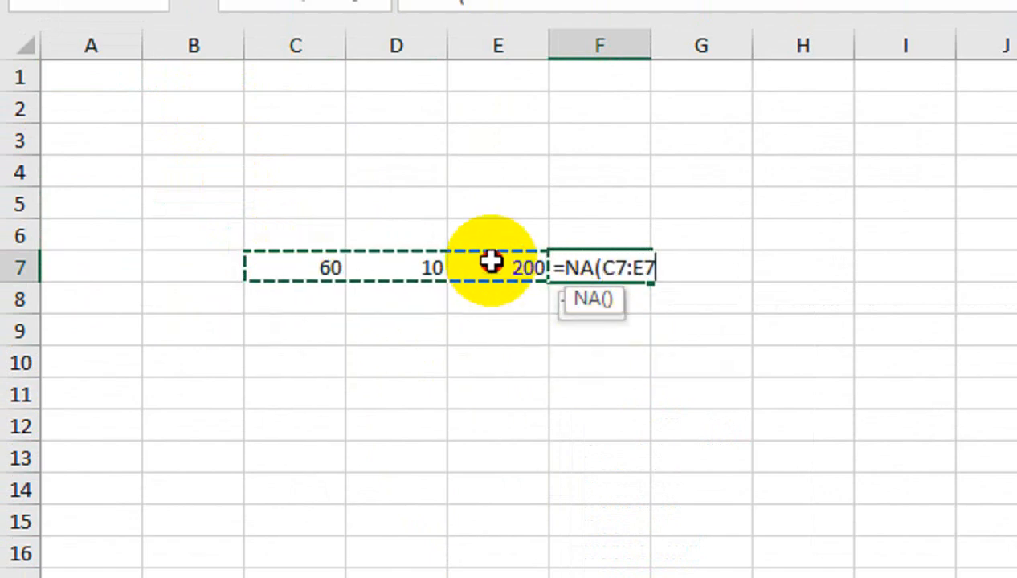
key("Return")
key("Return")
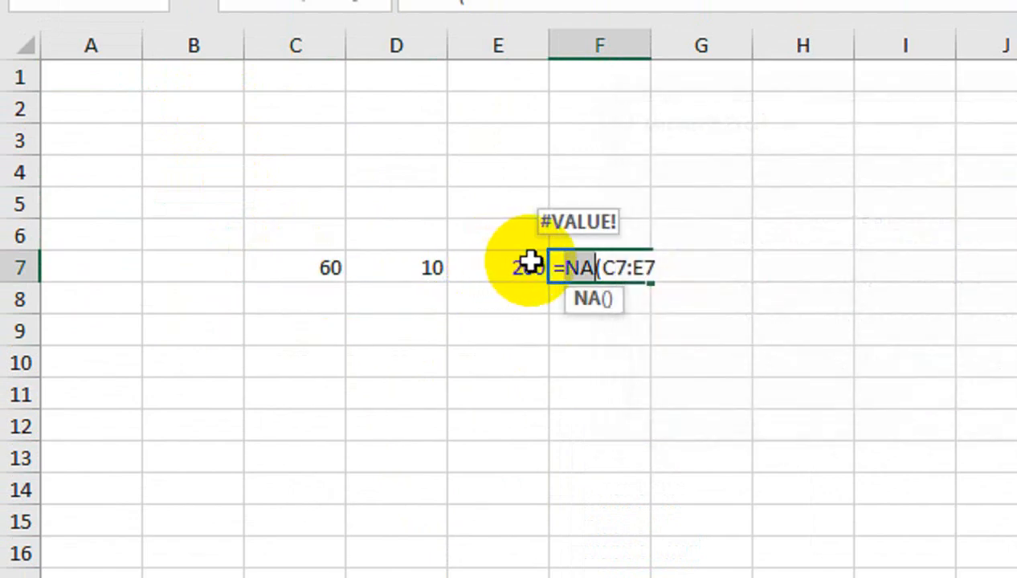
left_click(562, 266)
left_click_drag(561, 266, 664, 250)
key("BackSpace")
left_click(499, 361)
left_click_drag(334, 272, 487, 253)
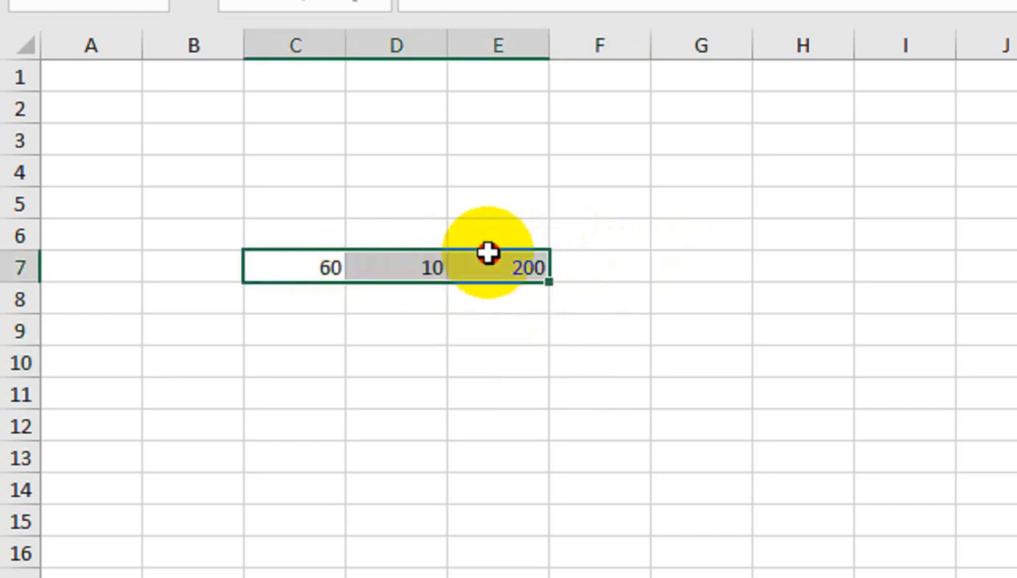
Clear the values in C7:E7, switch to Sheet2 and clear the AMOUNT formula in D33.
key("Delete")
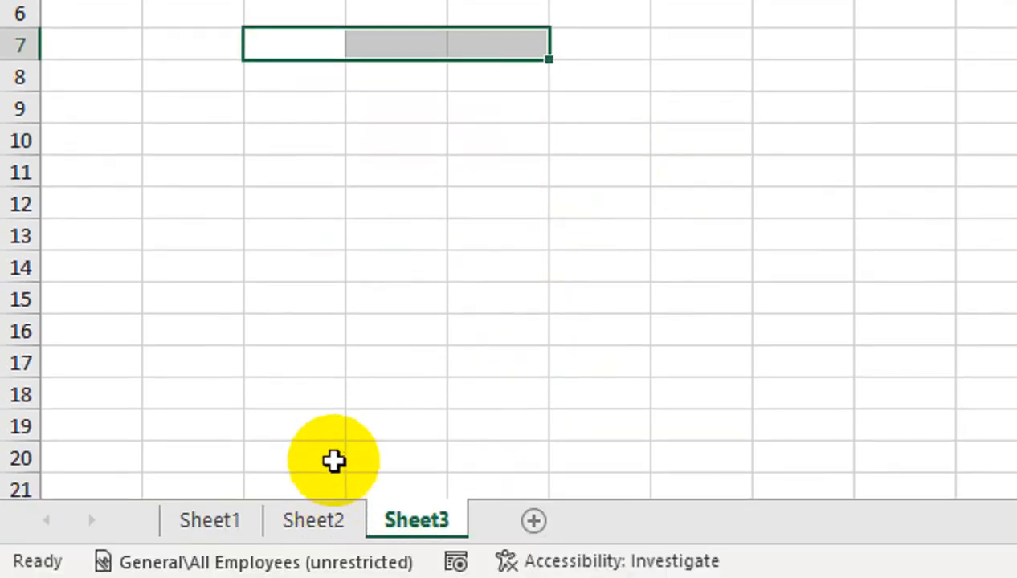
left_click(315, 523)
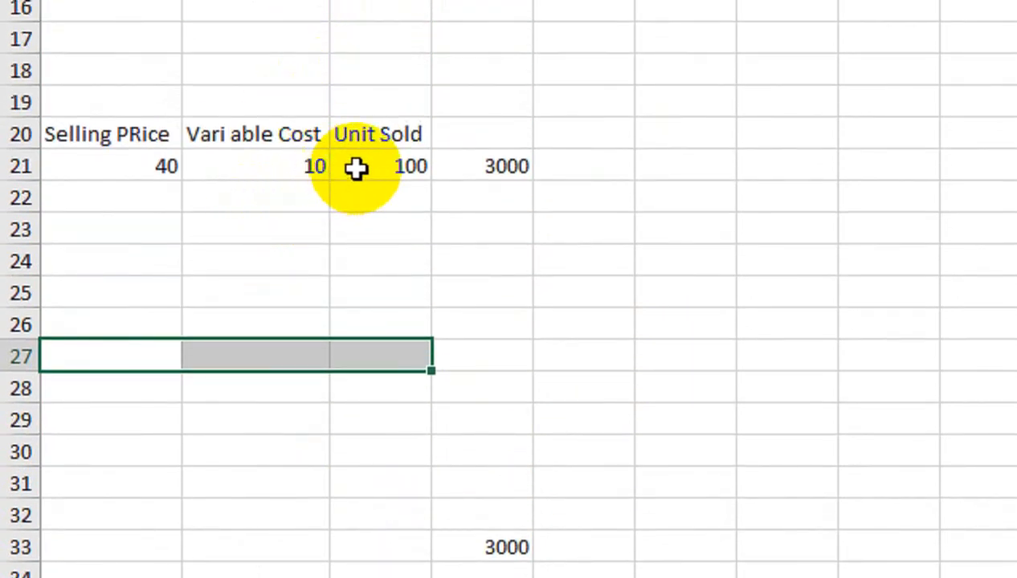
left_click(454, 164)
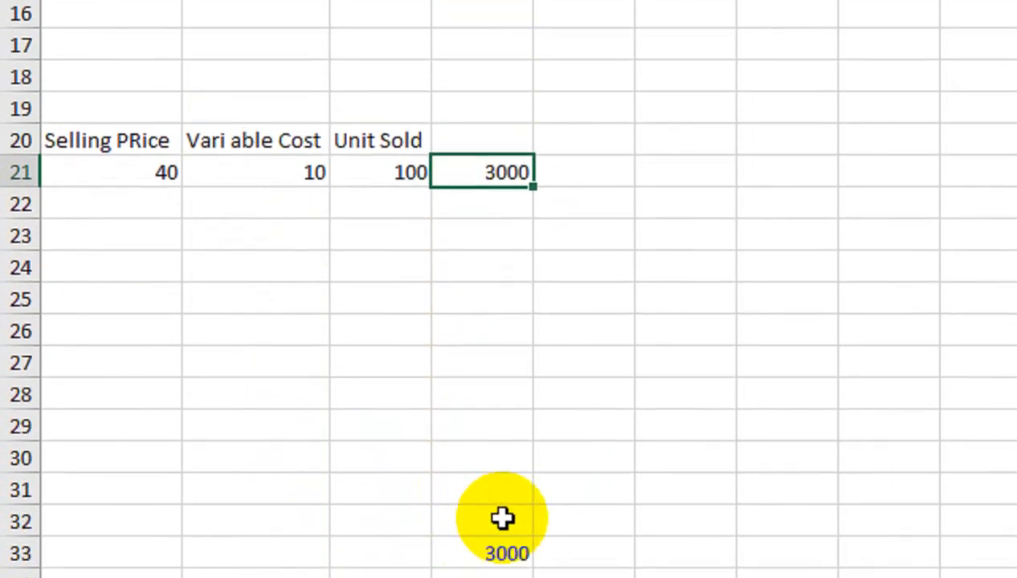
left_click(523, 434)
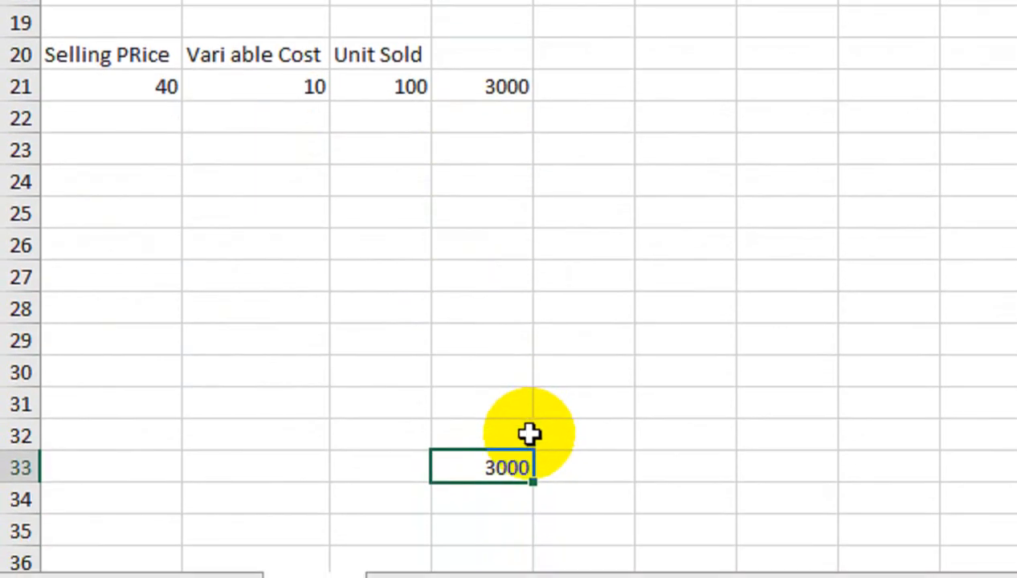
key("Delete")
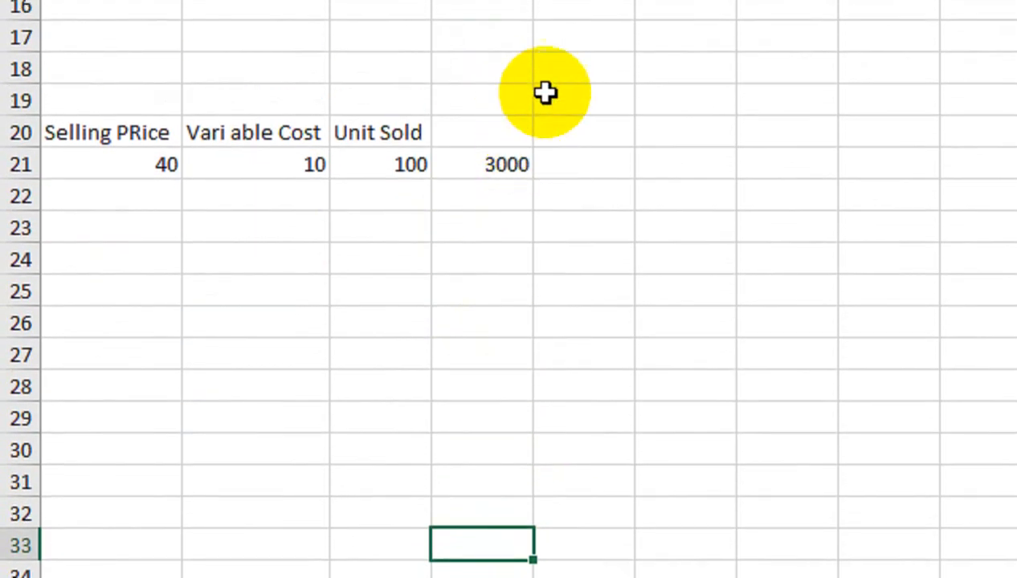
Replace the formula in D21 with the start of a LAMBDA function that takes the parameters A, B and C.
left_click(506, 149)
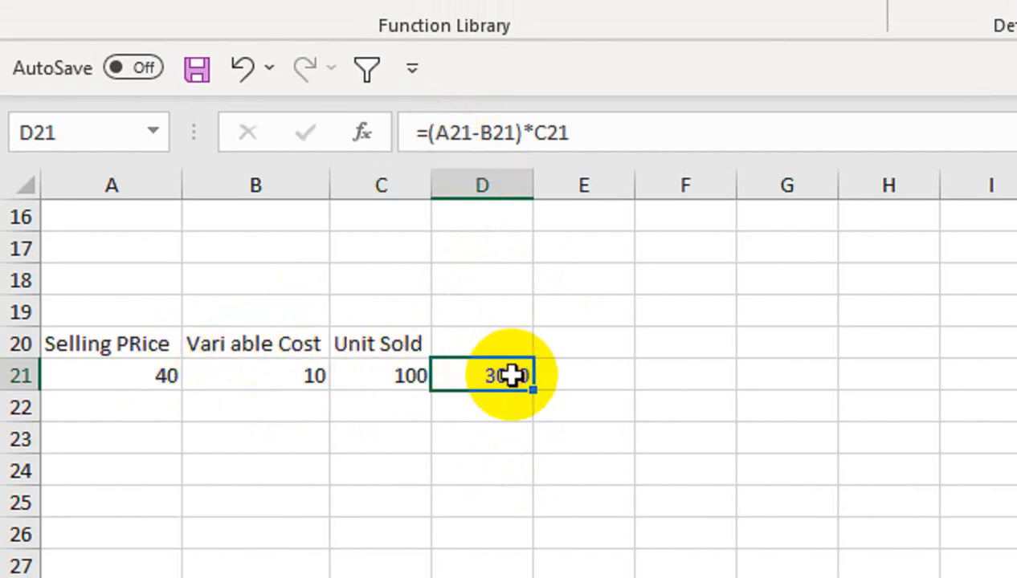
key("Delete")
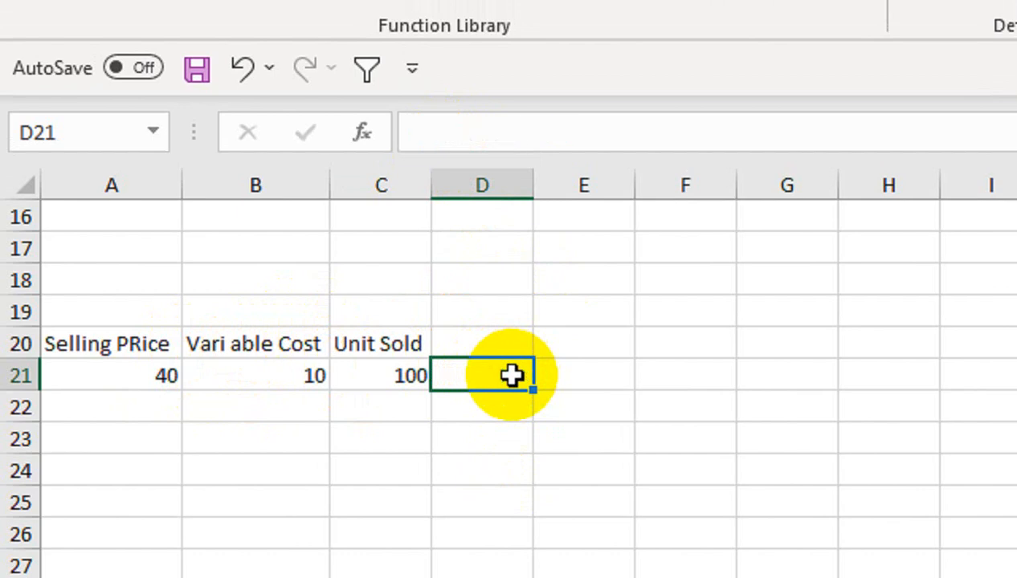
type("=")
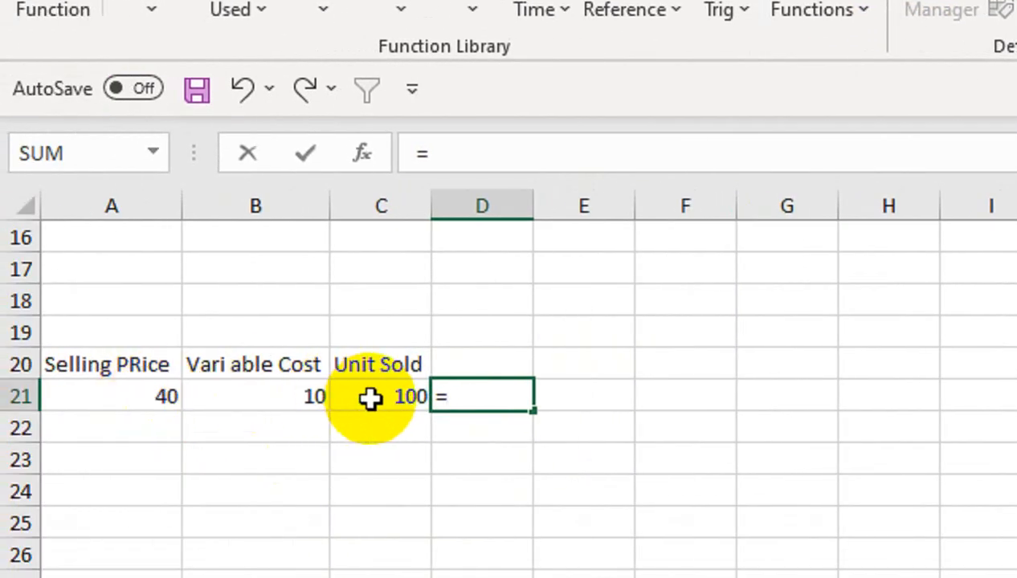
type("LAMBDA(")
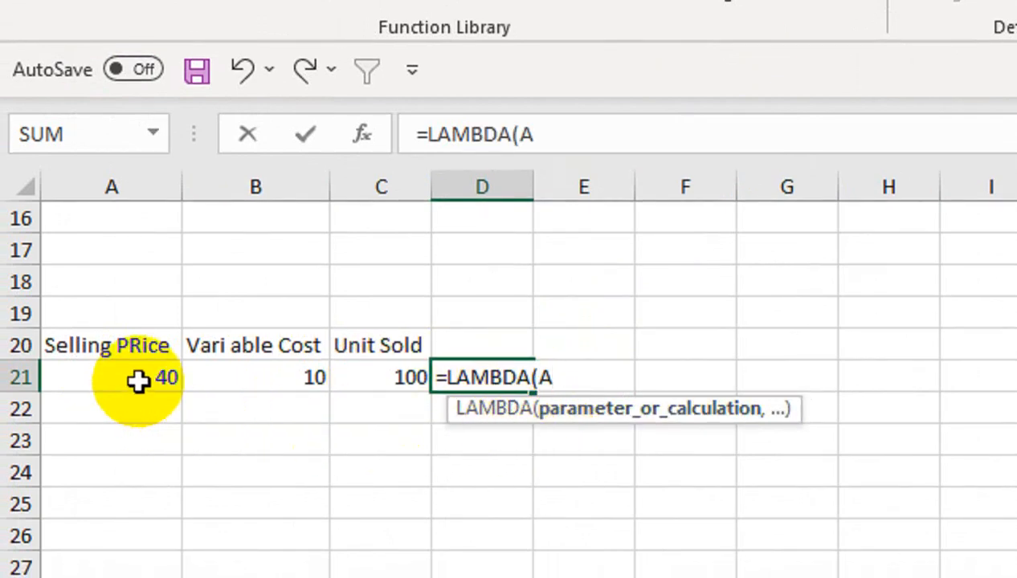
type("A,B")
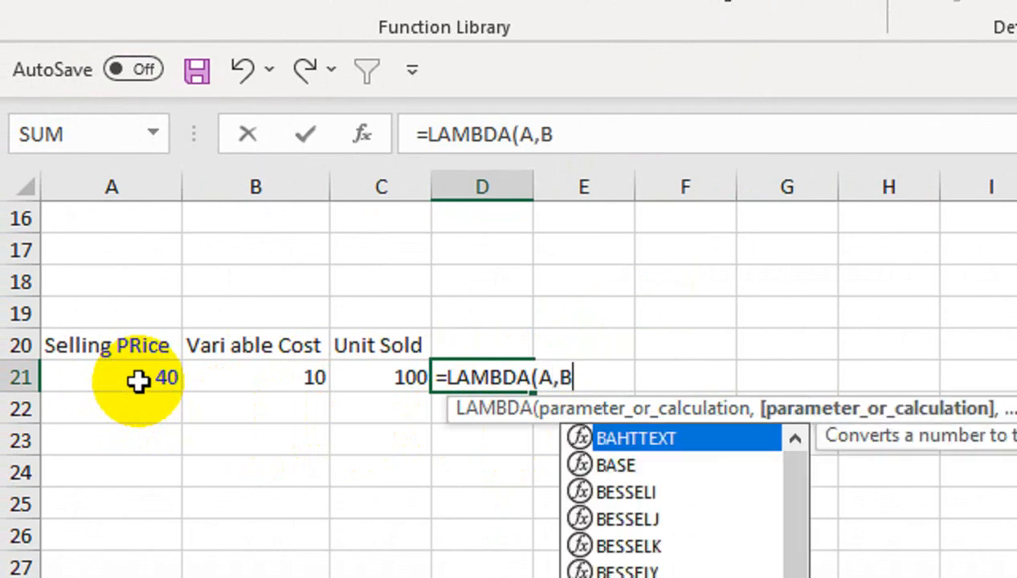
type(",C")
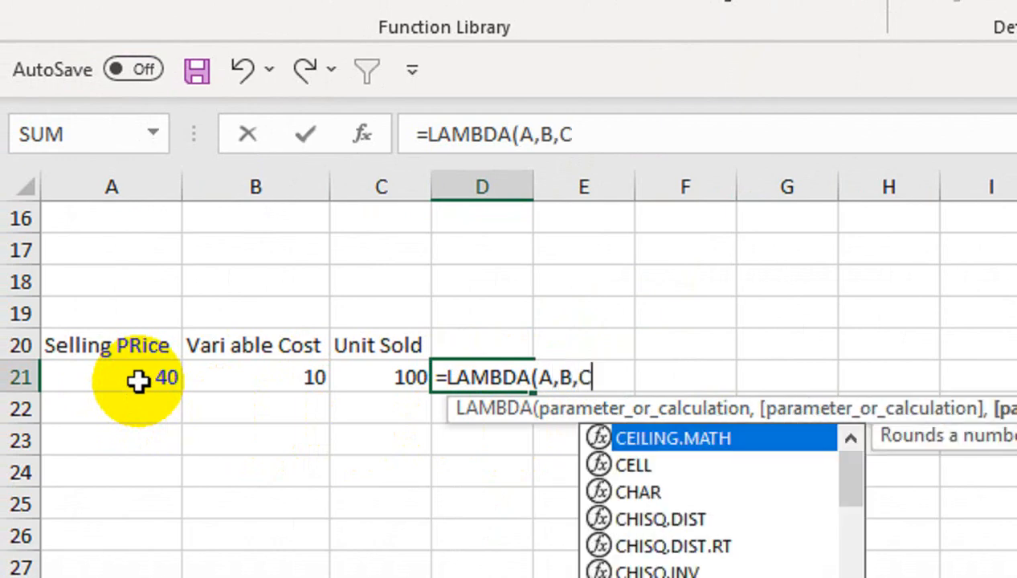
type(",(")
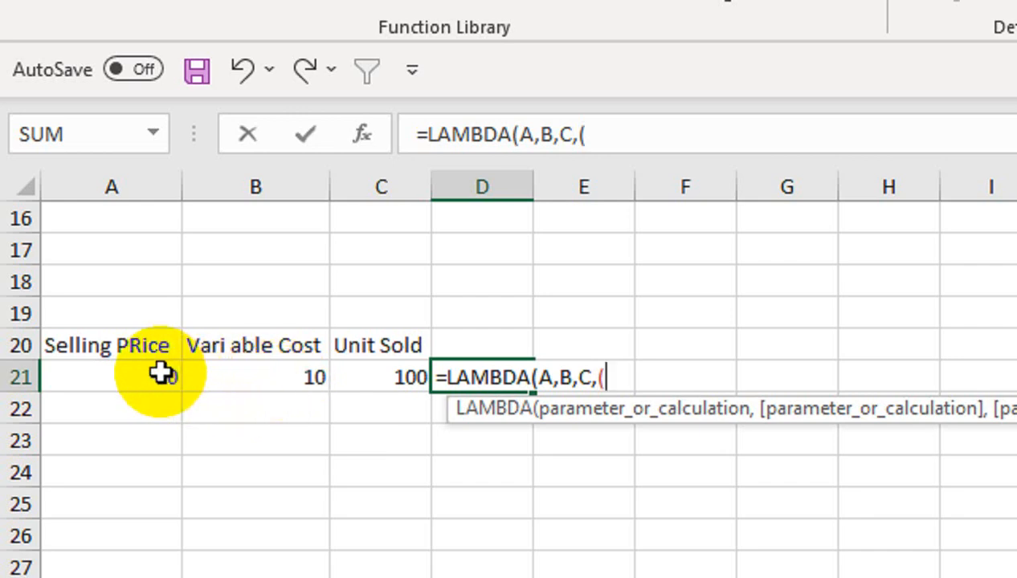
Complete the LAMBDA formula in D21 with the calculation (A-B)*C and enter it.
type("A")
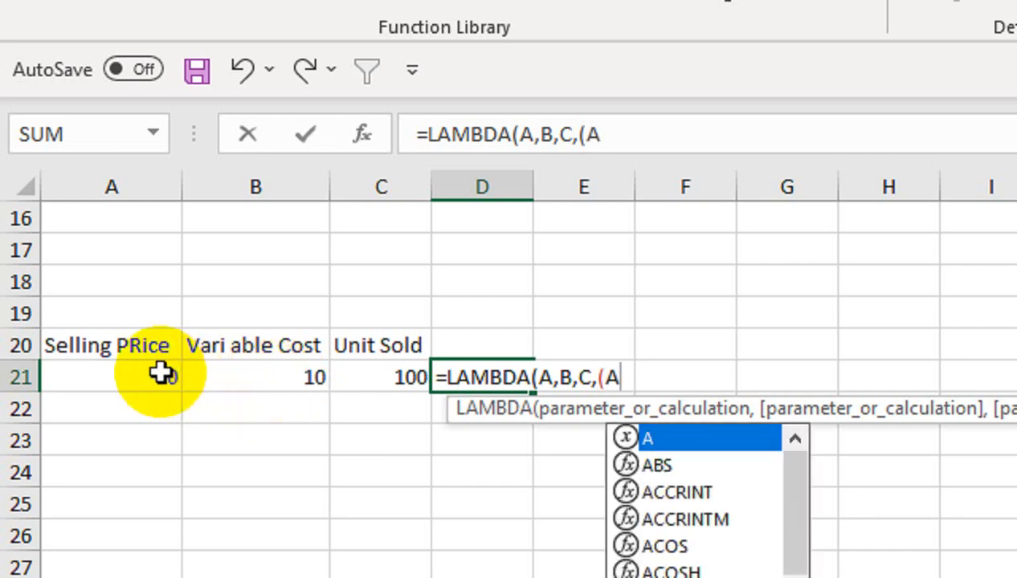
type("-")
left_click(269, 373)
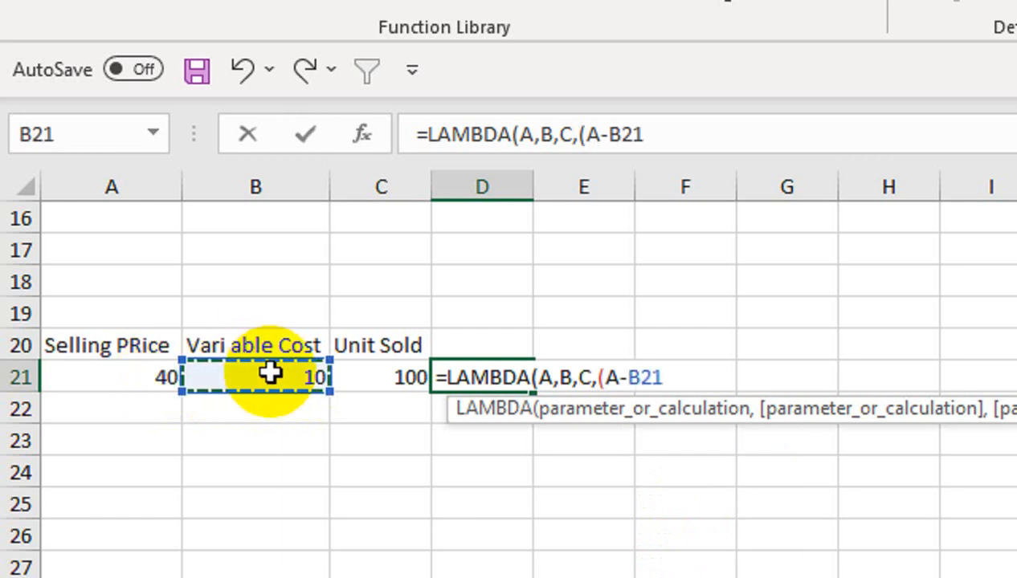
key("BackSpace")
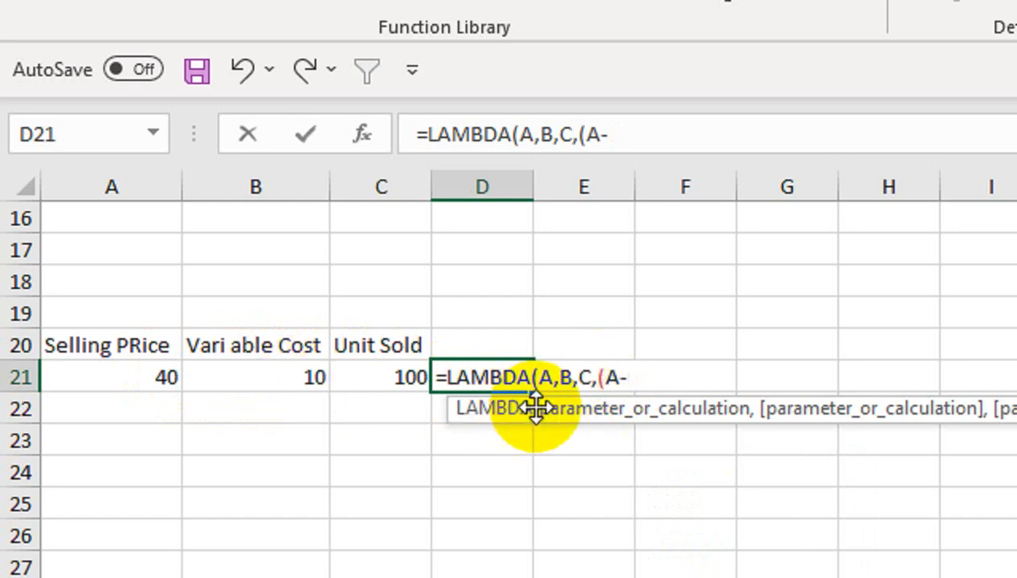
type("B)*")
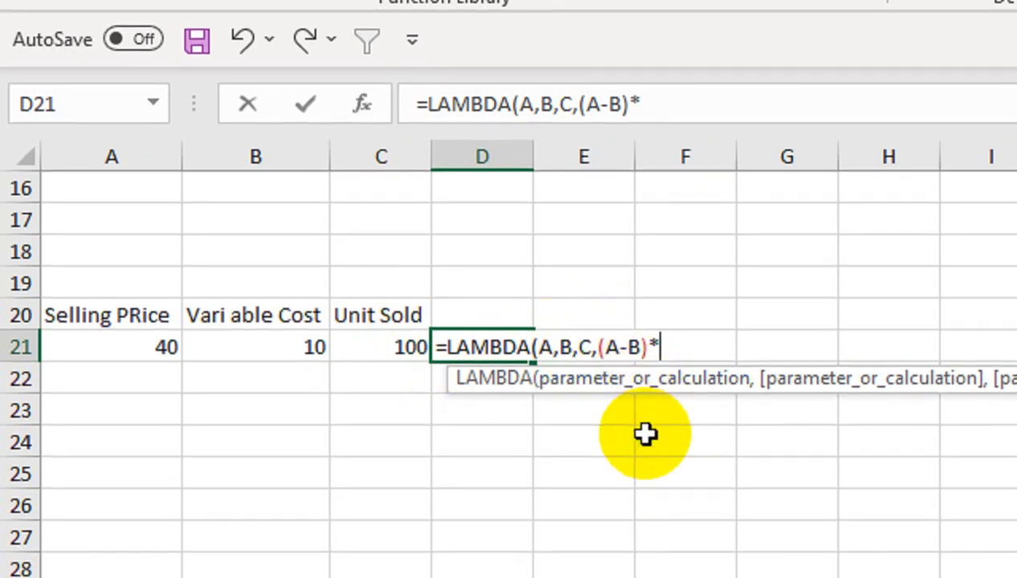
type("C")
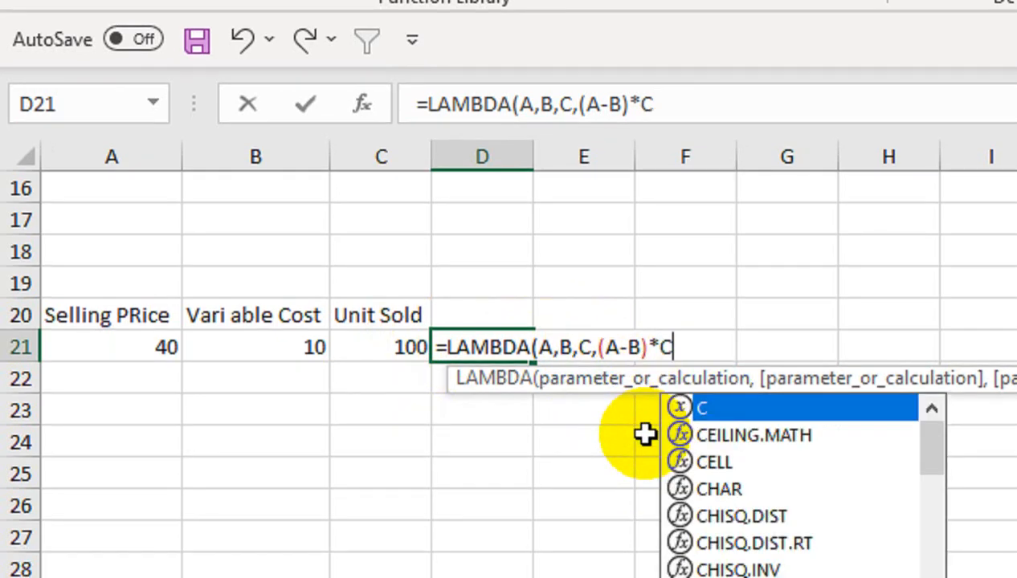
type(")")
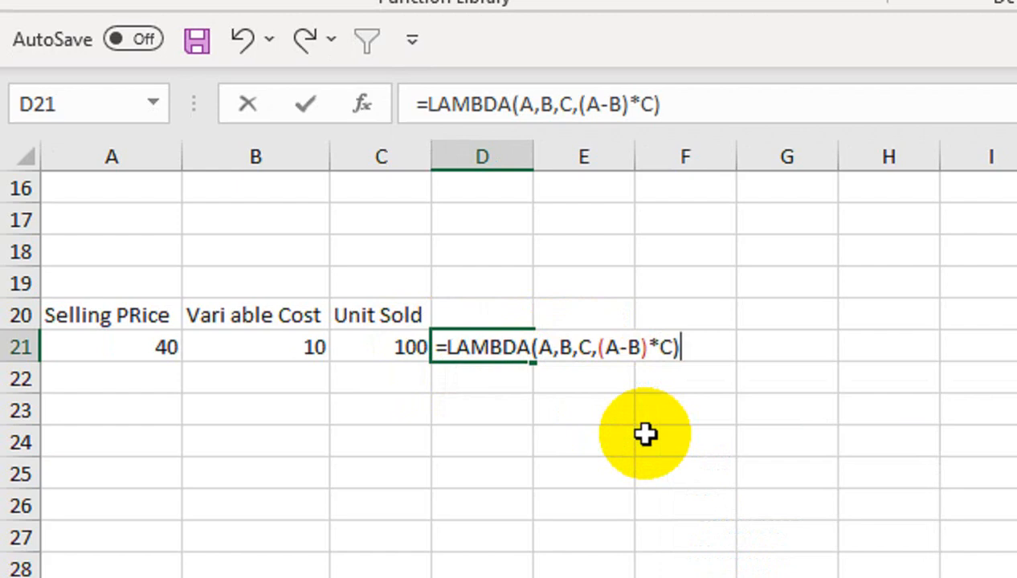
key("Return")
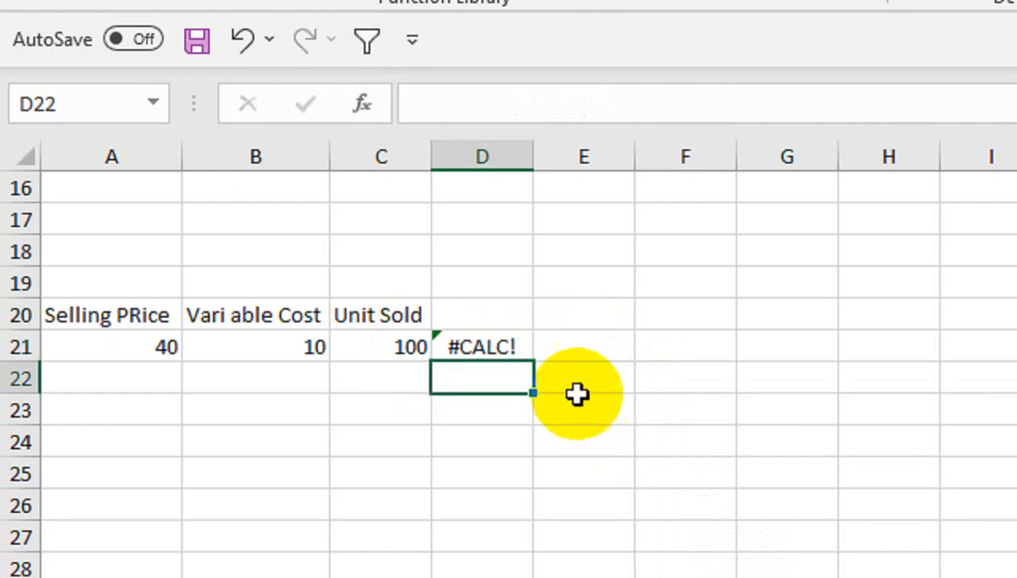
Append the arguments (A21,B21,C21) to the LAMBDA formula in D21.
left_click(514, 350)
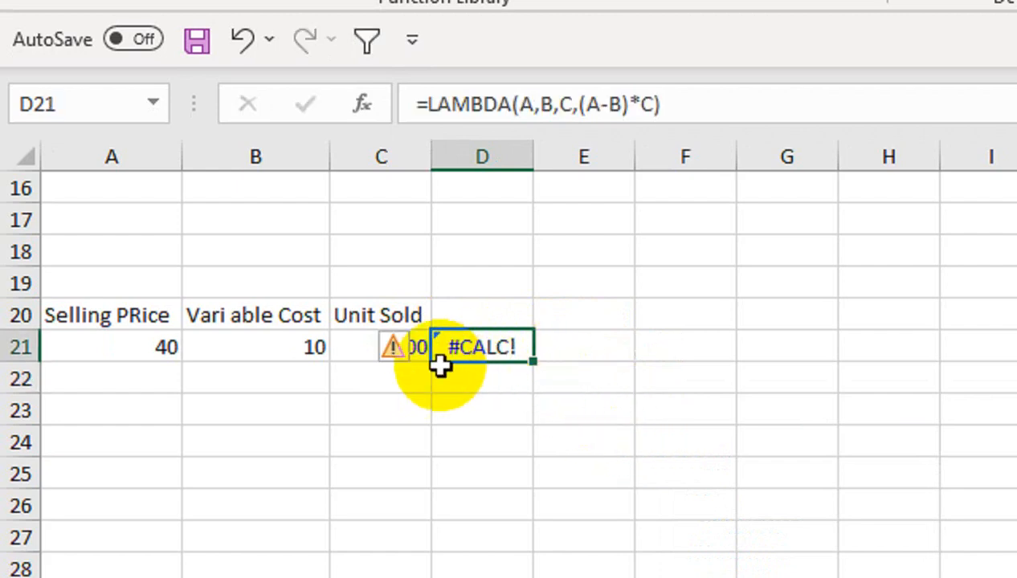
double_click(480, 347)
left_click(698, 347)
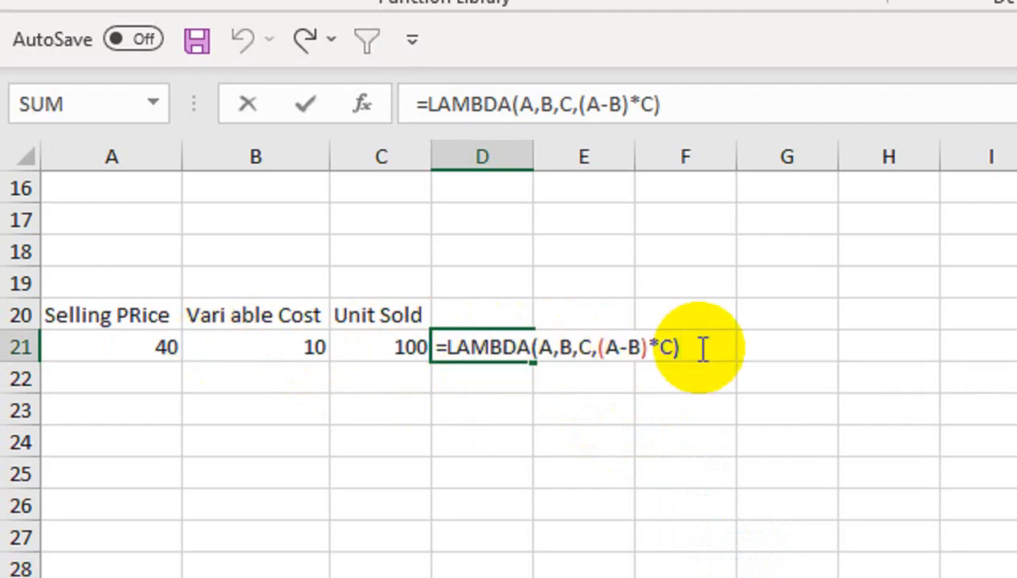
left_click(155, 351)
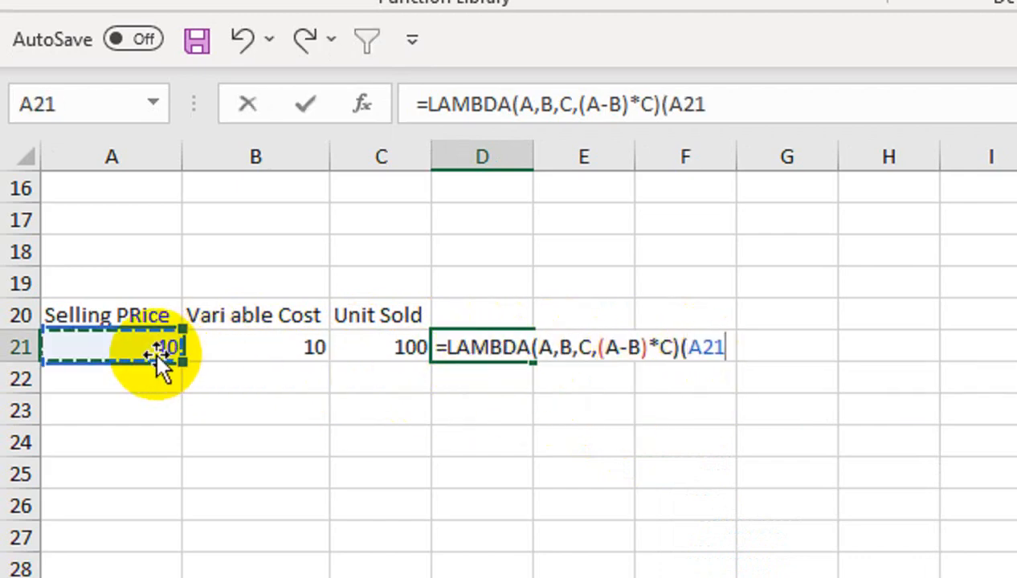
type(",")
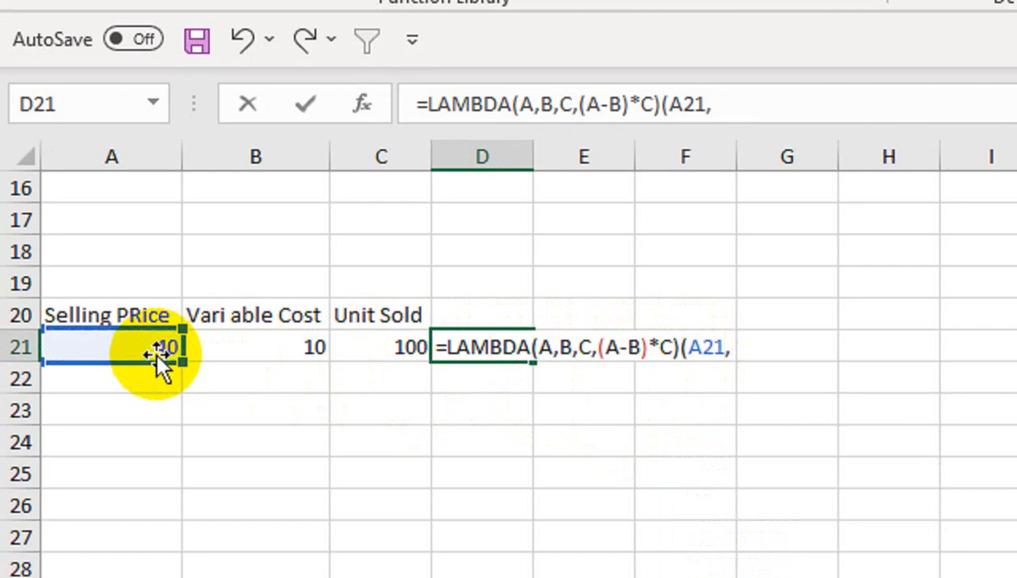
left_click(289, 349)
type(",")
left_click(386, 349)
type(")")
key("Return")
Copy only the LAMBDA(A,B,C,(A-B)*C) part of the formula in D21, leaving out the equals sign and cell arguments.
left_click(470, 347)
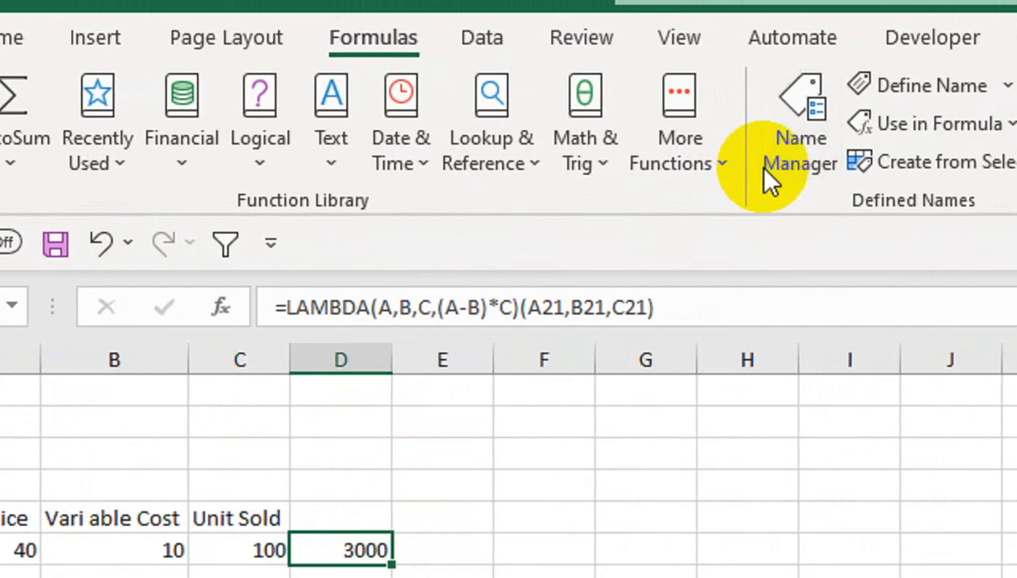
left_click_drag(524, 308, 653, 309)
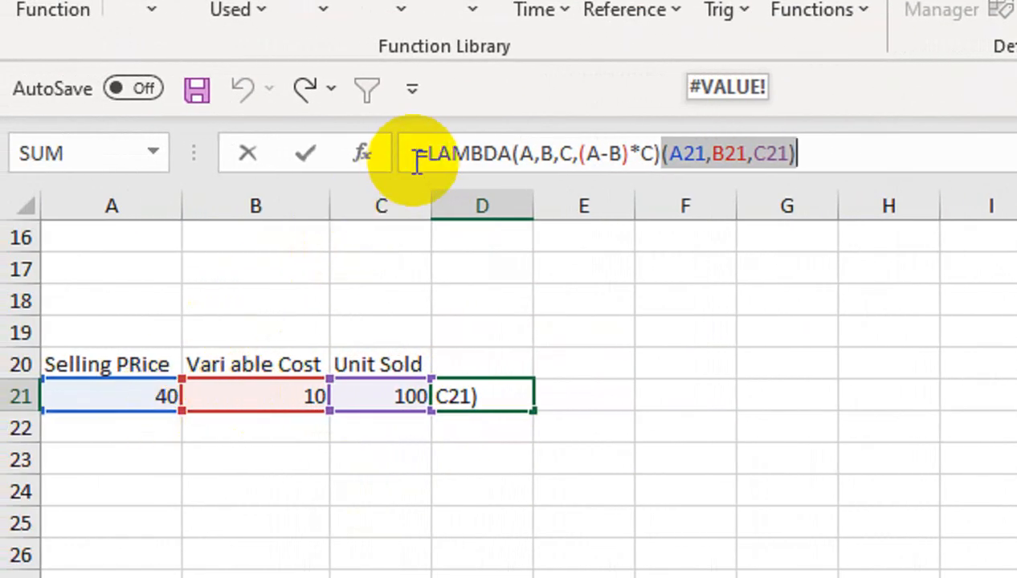
left_click(660, 155)
left_click_drag(660, 155, 424, 154)
key("ctrl+c")
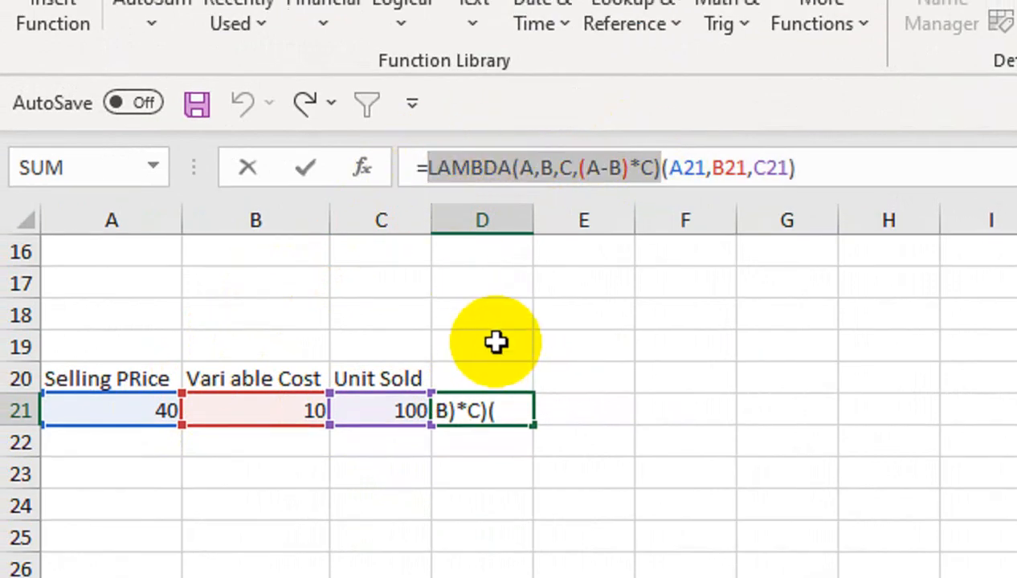
key("Return")
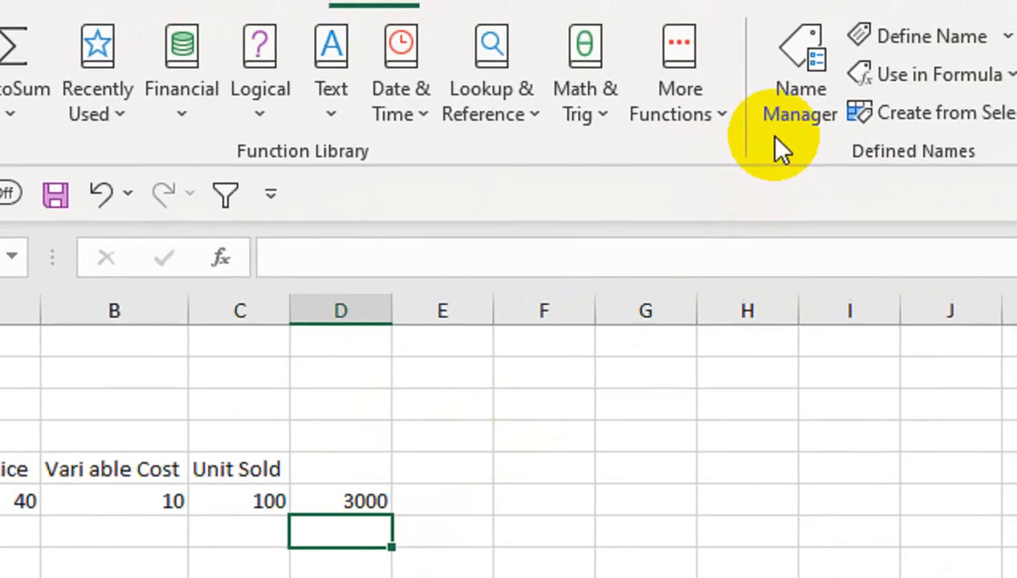
Delete the existing defined names AMOUNT and NA from the workbook.
left_click(931, 28)
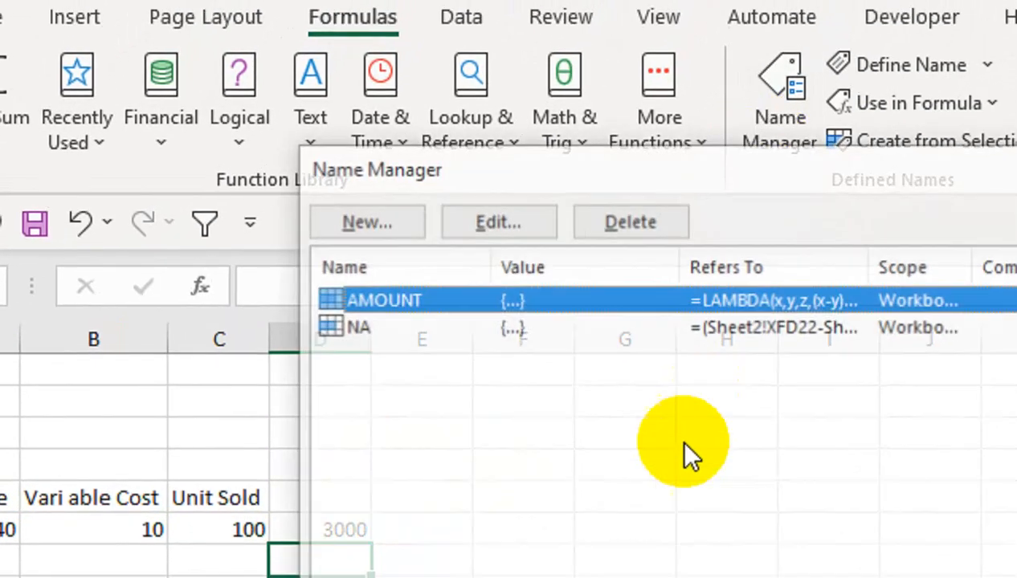
left_click(598, 230)
left_click(759, 492)
left_click(352, 189)
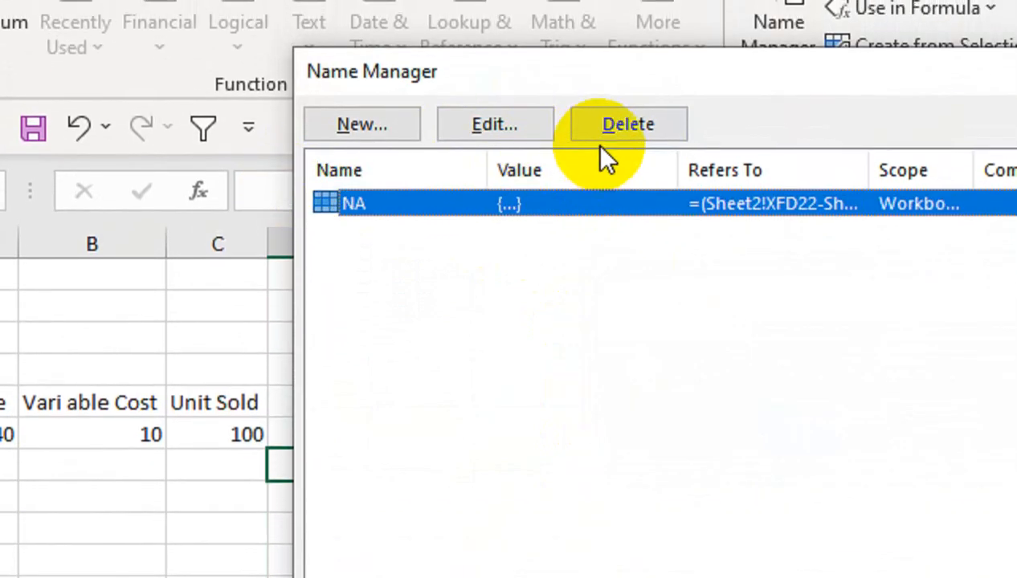
left_click(615, 129)
left_click(806, 527)
Define a workbook-scope name NEWFUN that refers to =LAMBDA(A,B,C,(A-B)*C), then close the name manager.
left_click(363, 129)
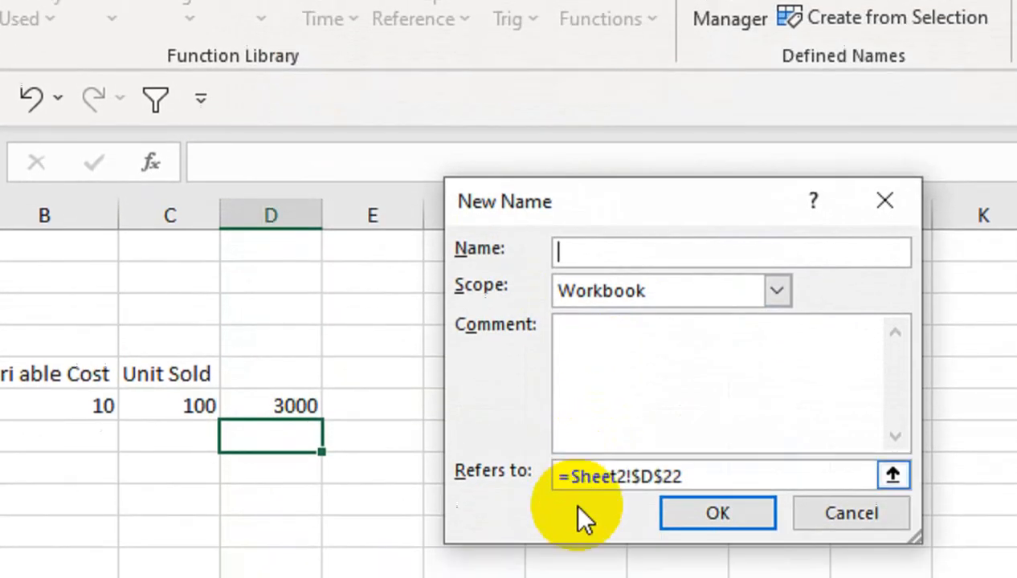
left_click_drag(681, 496, 546, 492)
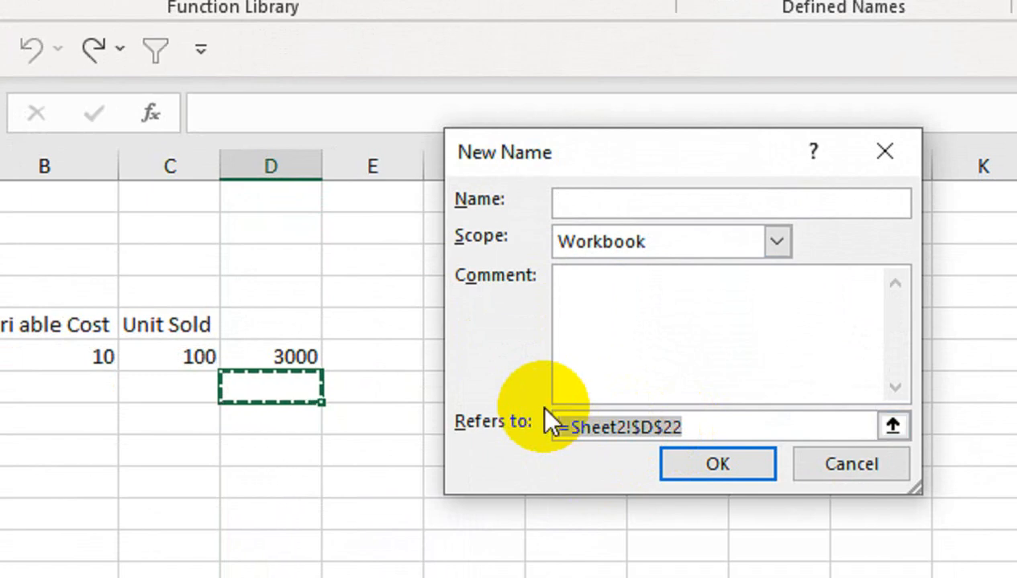
key("ctrl+v")
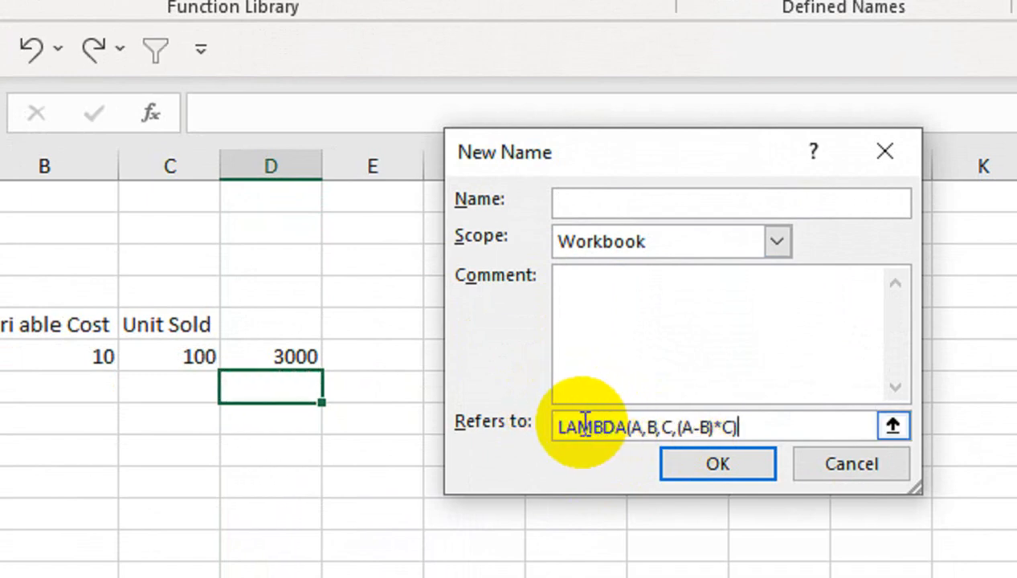
left_click(555, 428)
type("=")
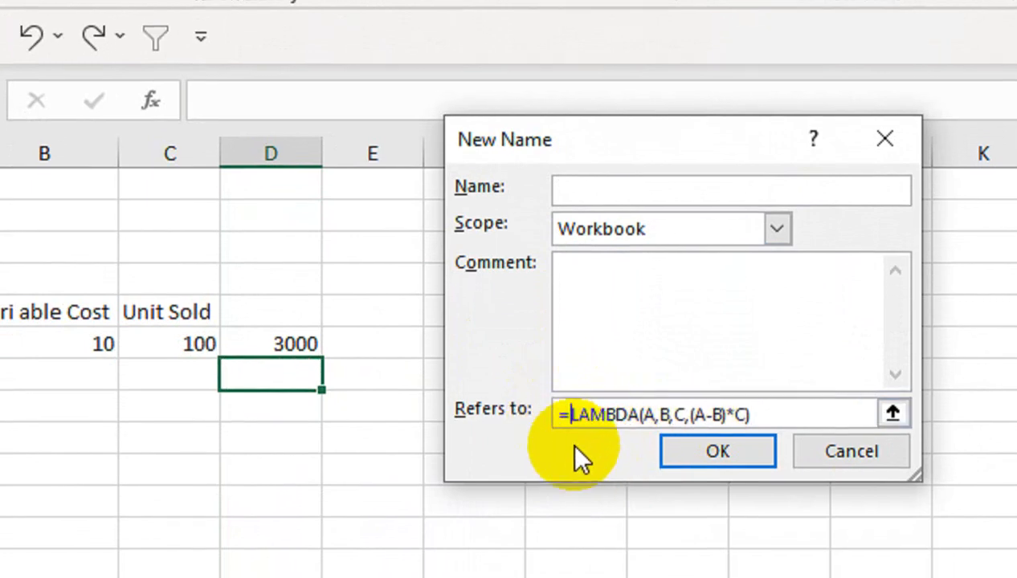
left_click(601, 168)
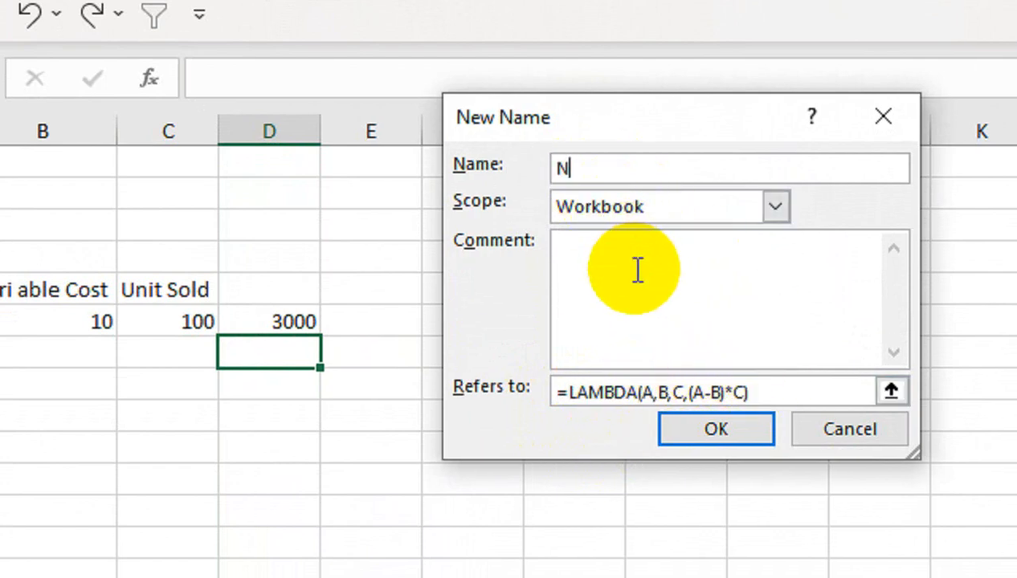
type("WFUN")
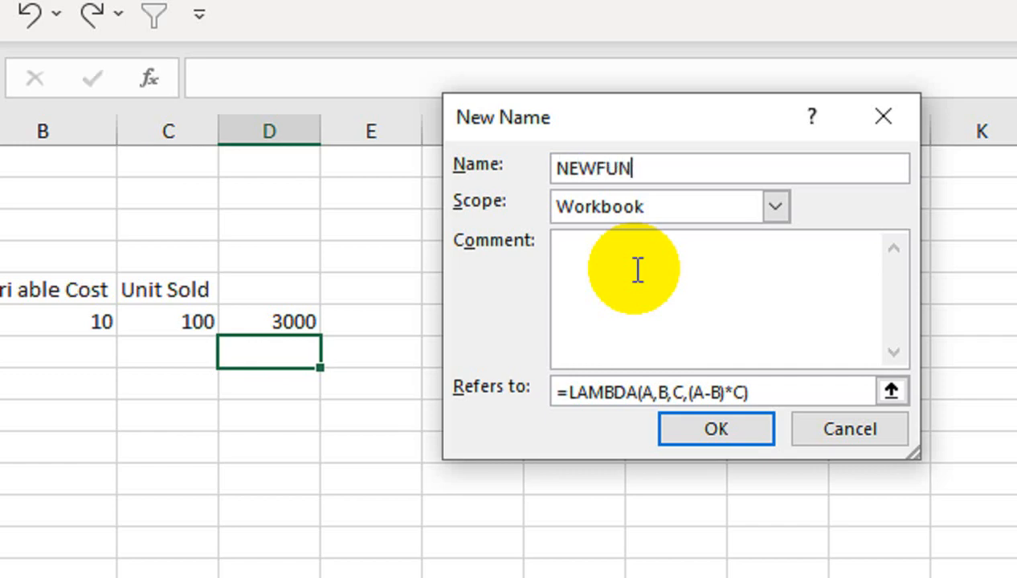
left_click(696, 431)
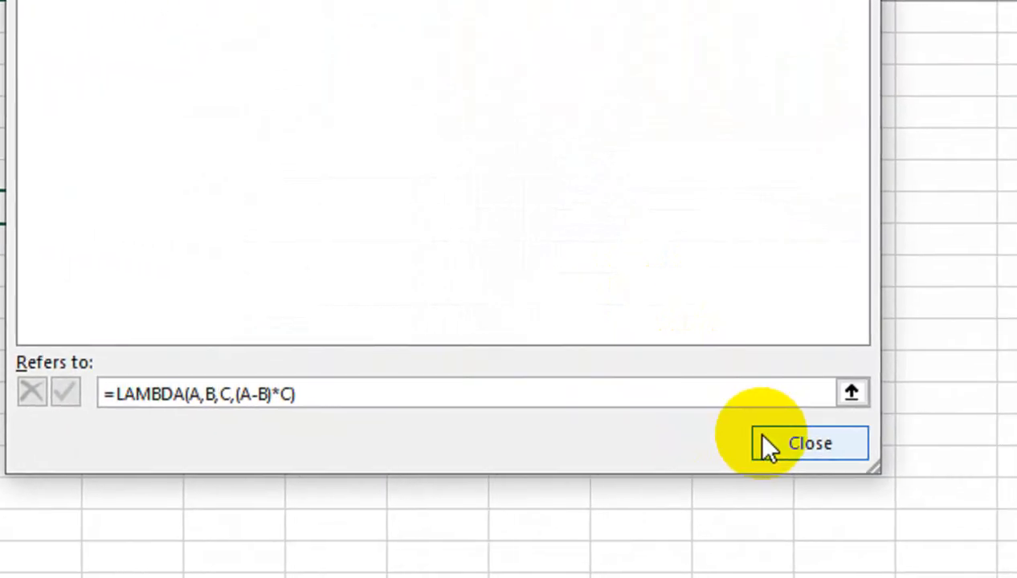
left_click(762, 442)
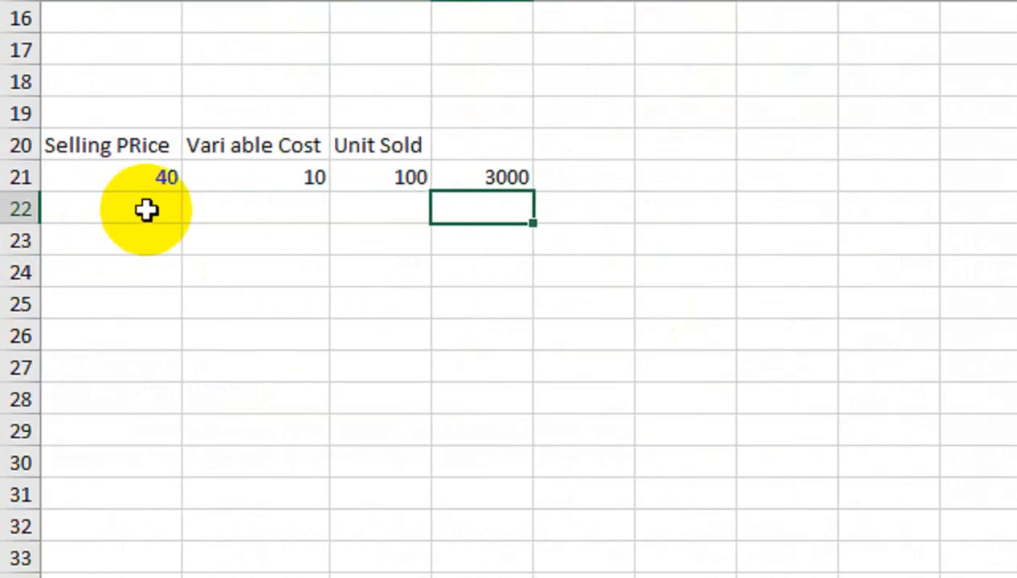
Clear D21 and fill row 22 with selling price 50, variable cost 15 and 200 units sold.
key("Delete")
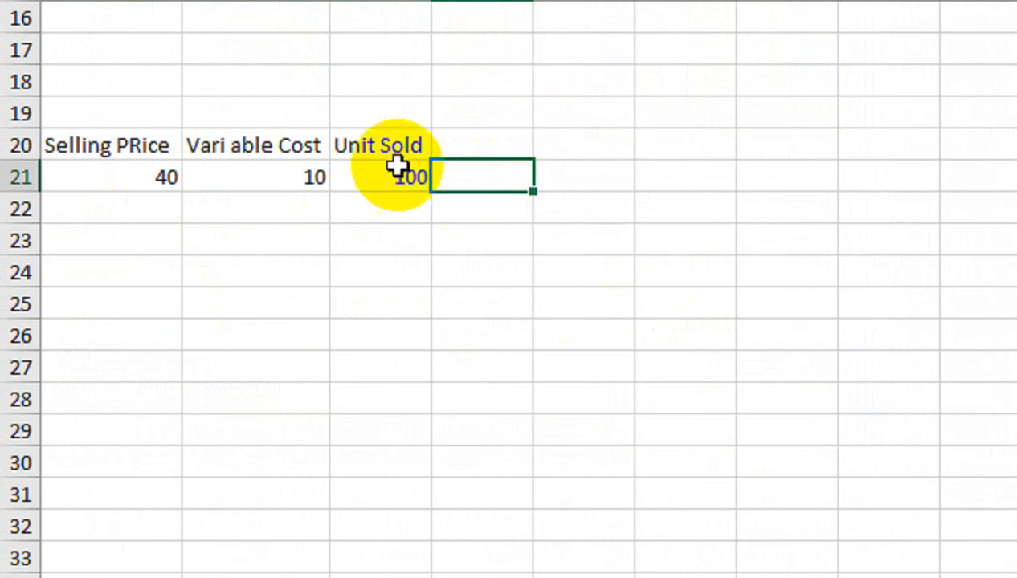
left_click(115, 216)
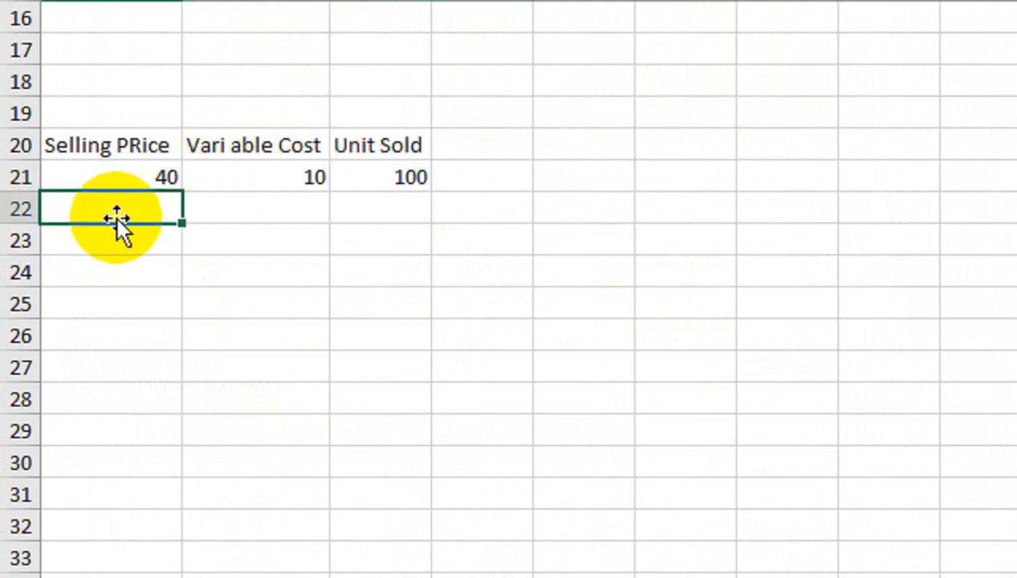
type("50")
key("Tab")
type("1")
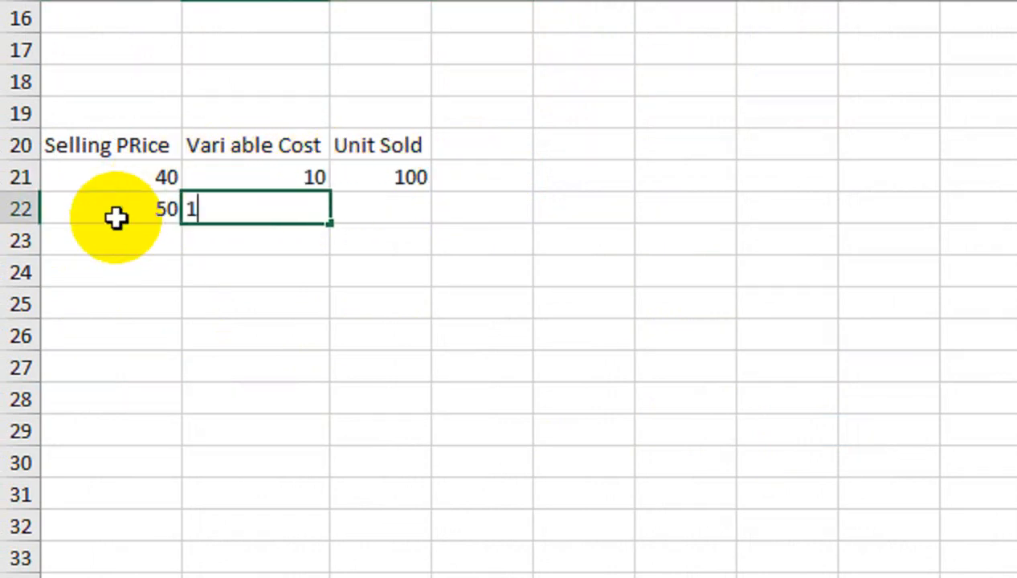
type("5")
key("Tab")
type("200")
key("Return")
Fill row 23 with 60, 12 and 100, and row 24 with 80, 30 and 500.
type("60")
key("Tab")
type("12")
key("Tab")
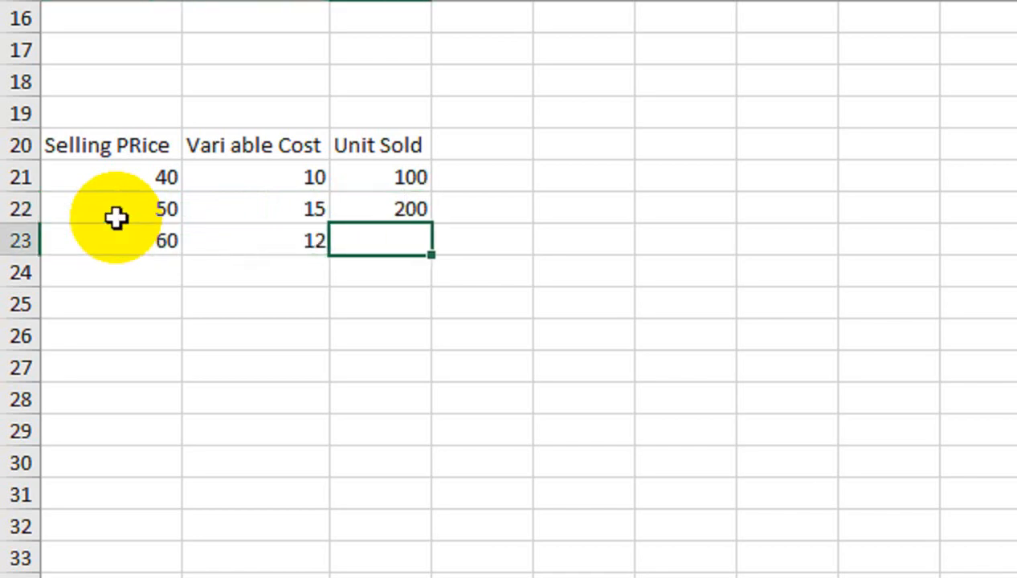
type("100")
key("Return")
type("80")
key("Tab")
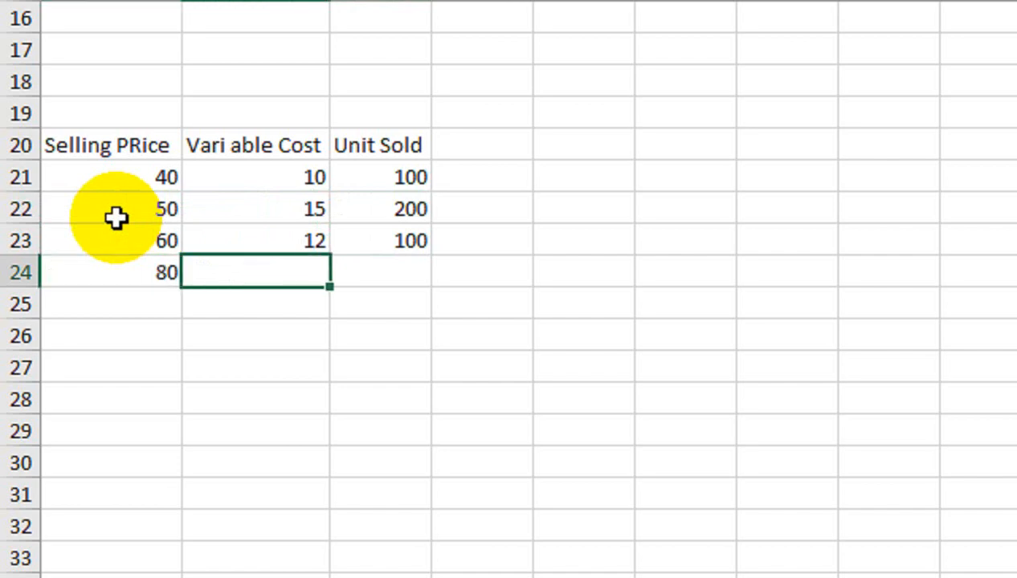
type("30")
key("Tab")
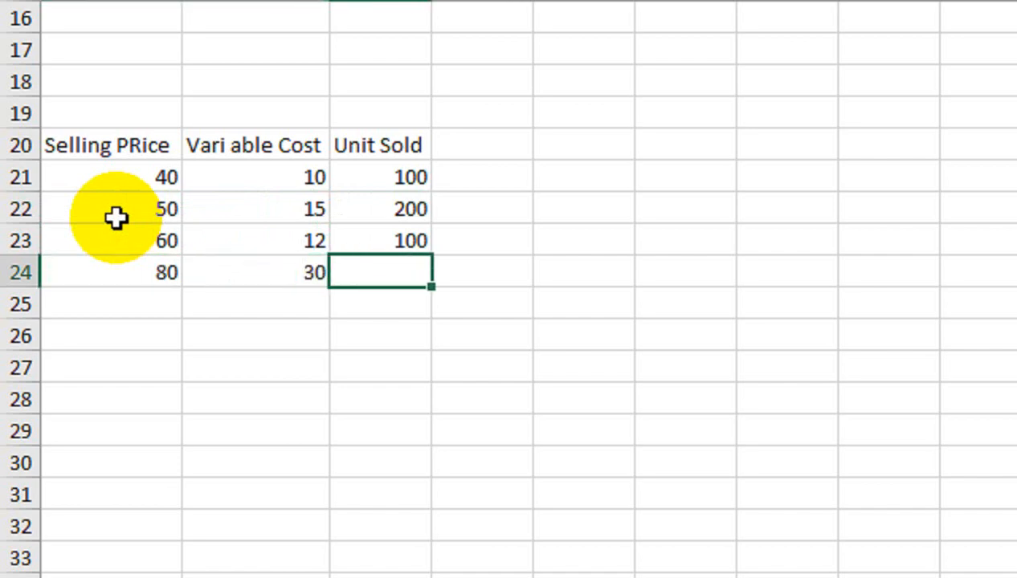
type("500")
key("Return")
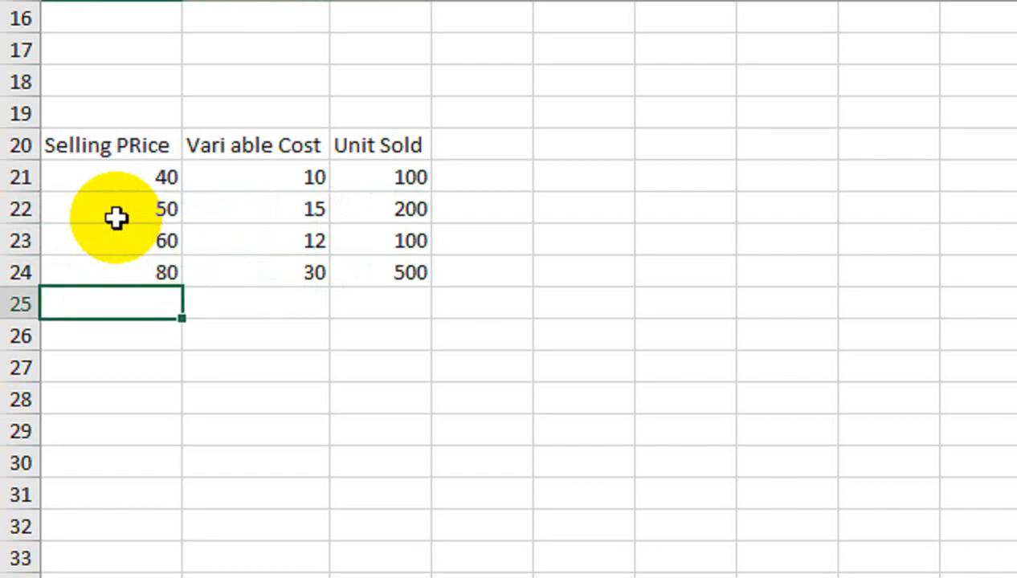
Enter the heading Amount in D20, beside Unit Sold.
left_click(460, 142)
type("aMOUNT")
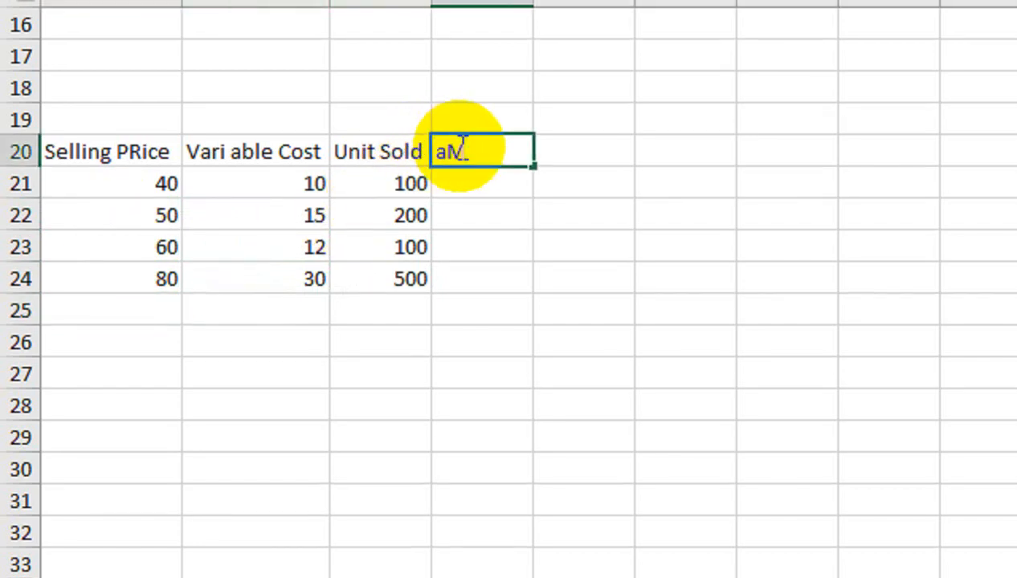
key("Return")
left_click(458, 154)
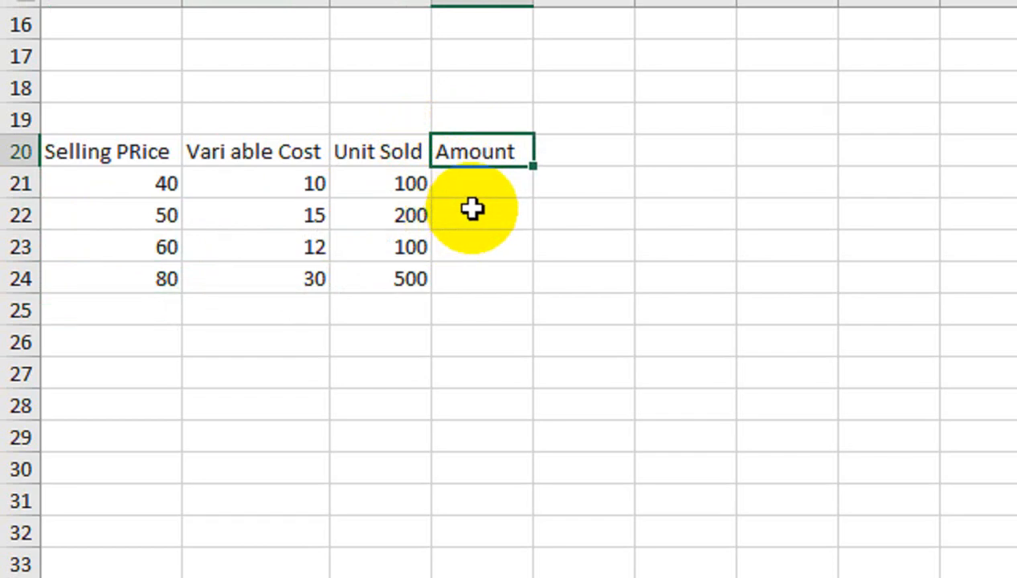
Enter =NEWFUN(A21,B21,C21) in D21 and fill the formula down to D24.
left_click(513, 187)
type("=new")
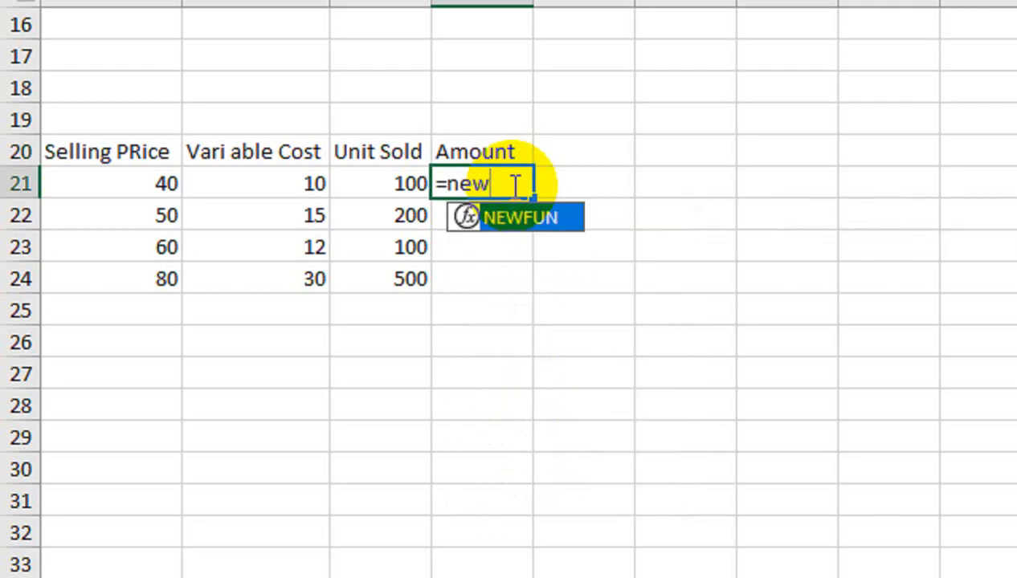
key("Tab")
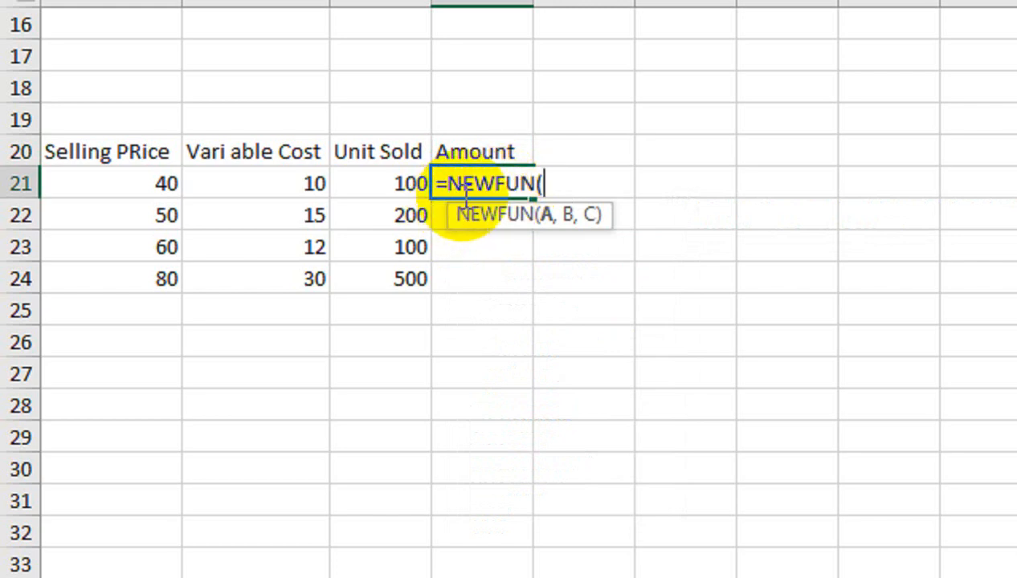
left_click(130, 188)
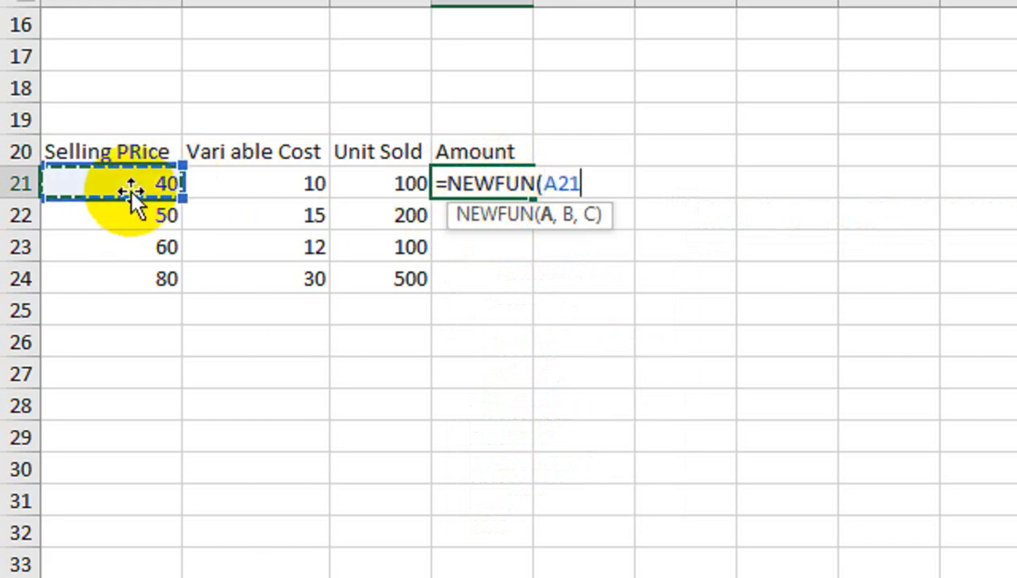
type(",")
left_click(213, 175)
type(",")
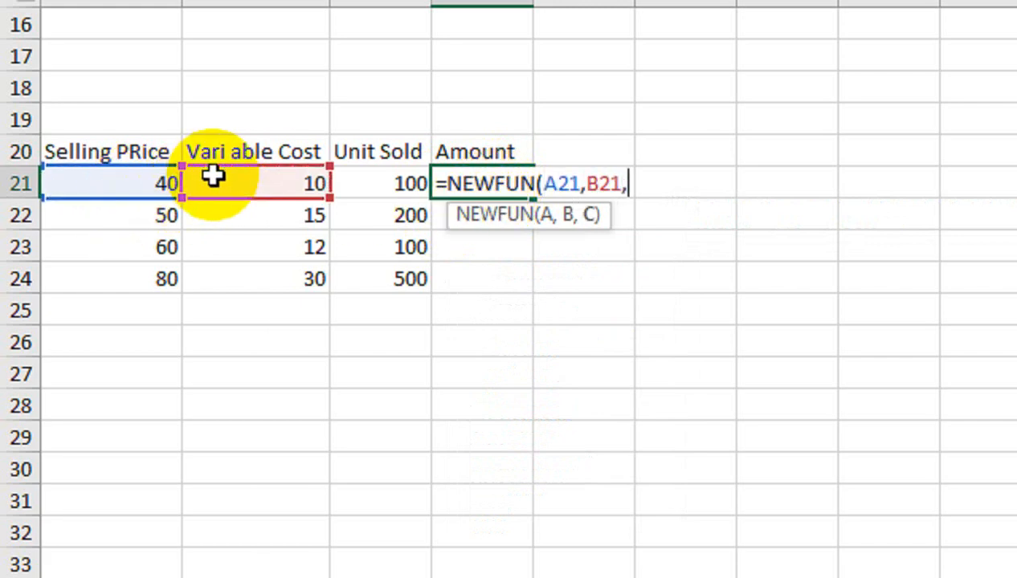
left_click(357, 177)
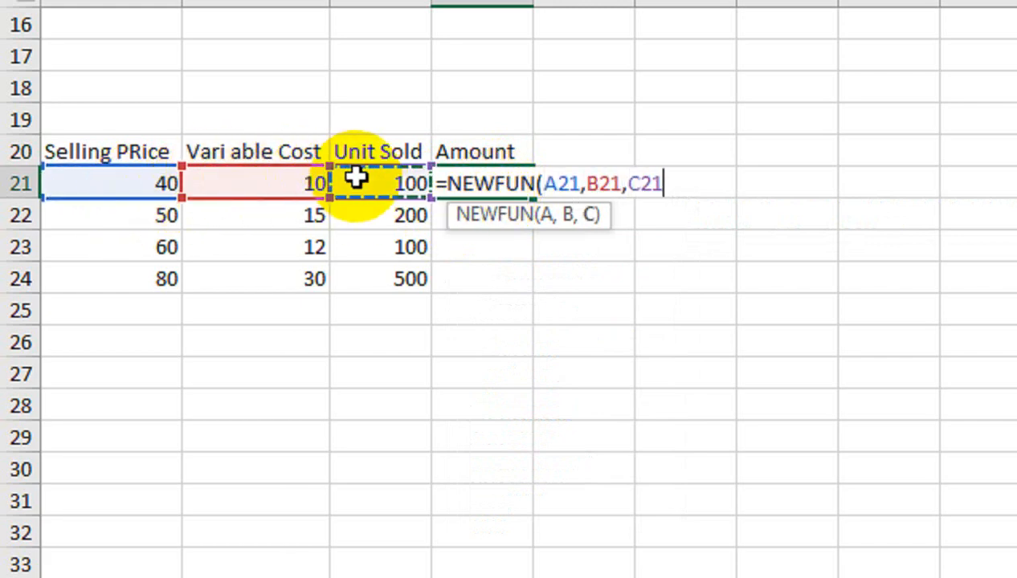
type(")")
key("Return")
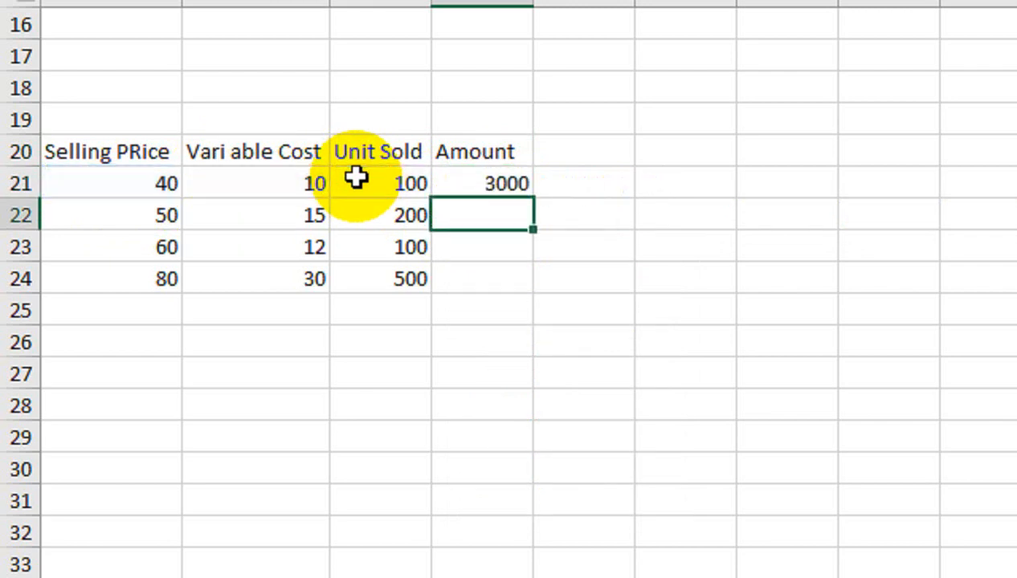
left_click(504, 186)
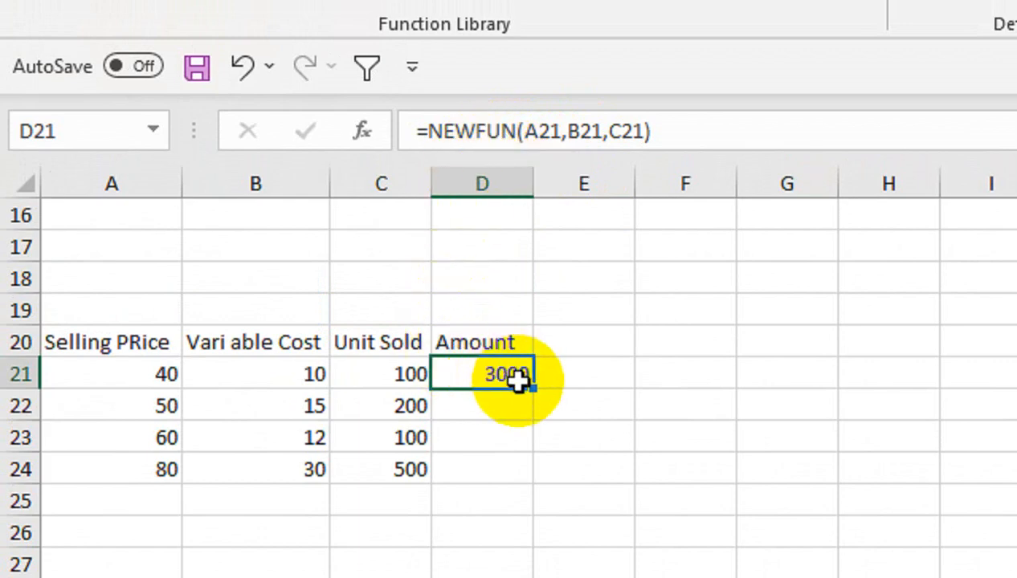
left_click_drag(537, 391, 541, 481)
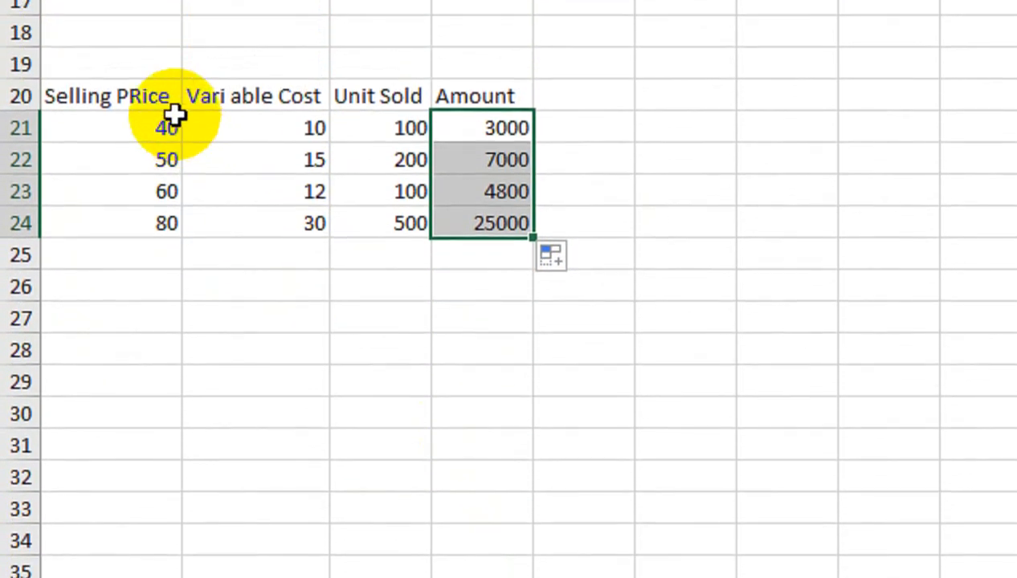
Copy the Selling PRice, Vari able Cost and Unit Sold headings in A20:C20 to Sheet3, starting at A5.
left_click_drag(160, 96, 347, 99)
key("ctrl+c")
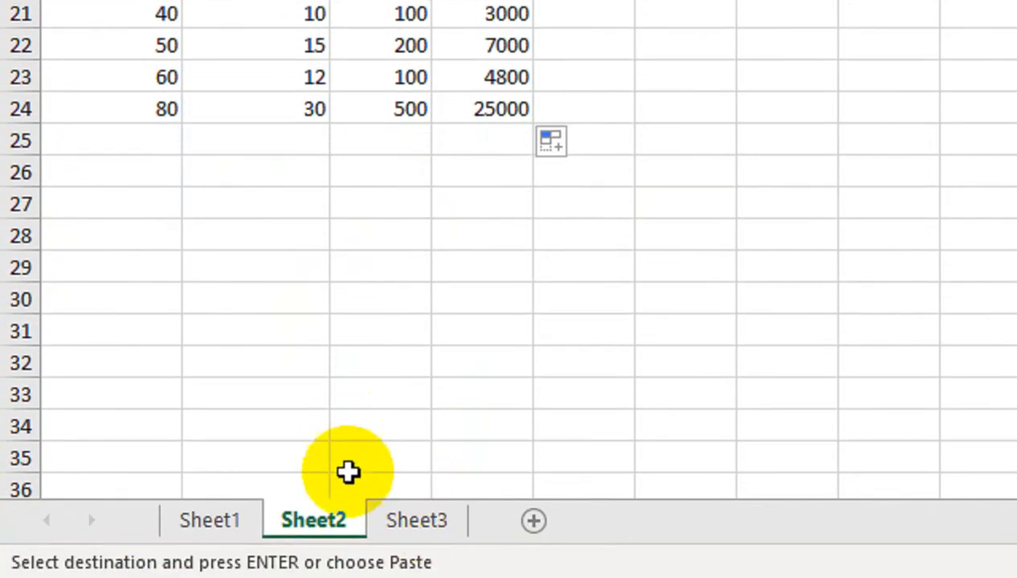
left_click(523, 48)
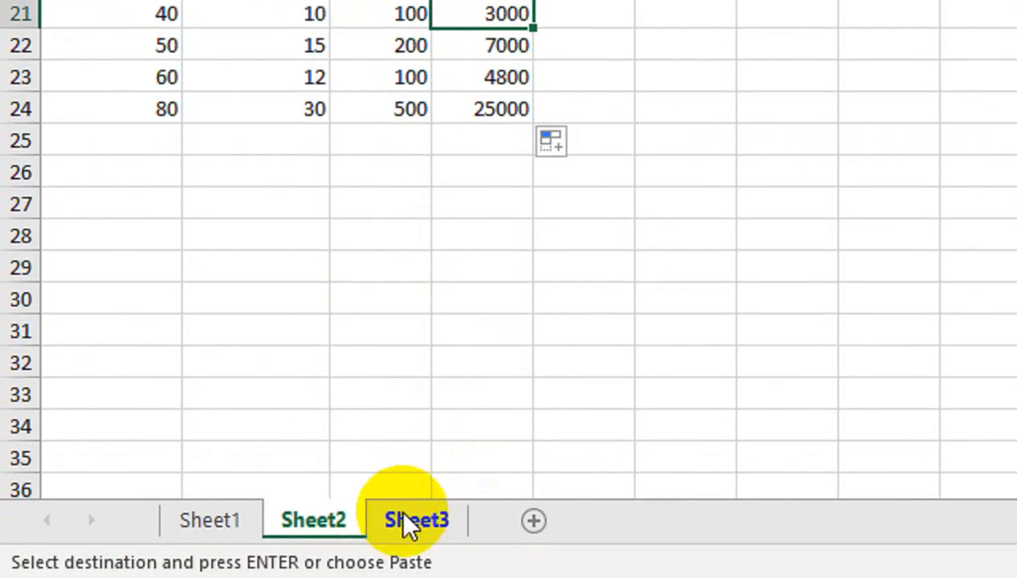
left_click(415, 520)
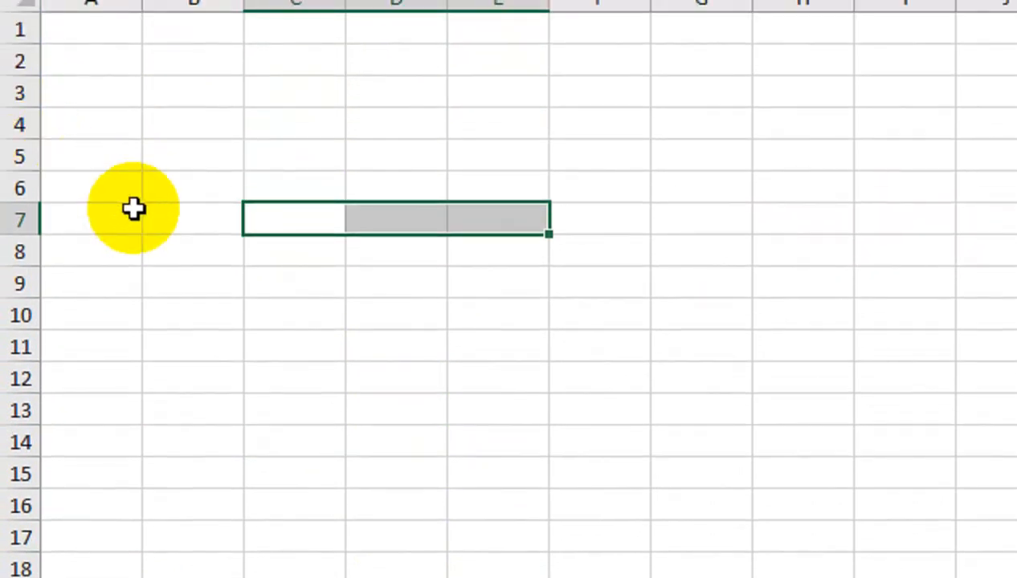
left_click(137, 150)
key("ctrl+v")
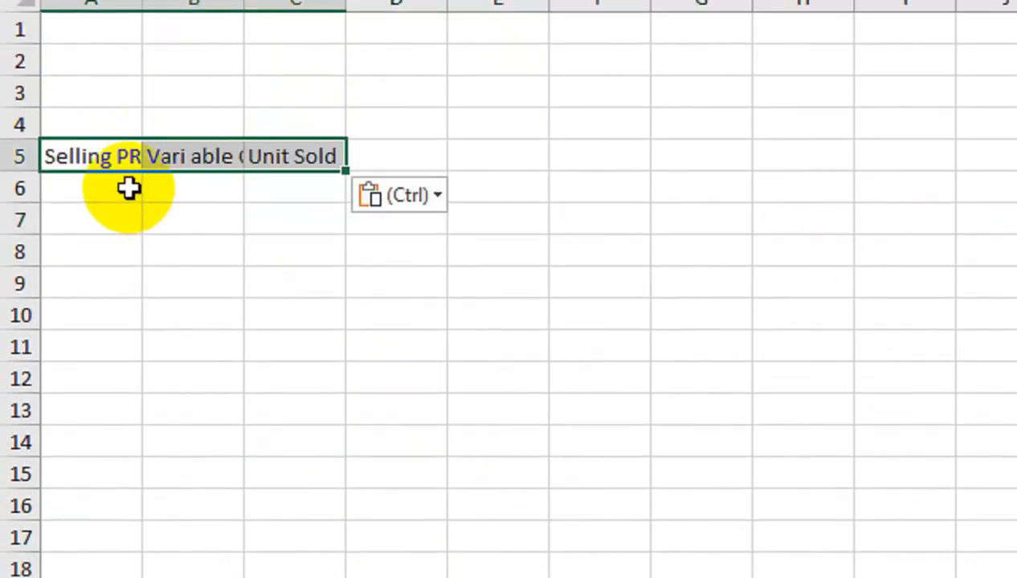
Fill row 6 of Sheet3 with selling price 500, variable cost 100 and 1000 units sold.
left_click(129, 189)
type("5000")
key("Tab")
type("100")
key("Tab")
type("100")
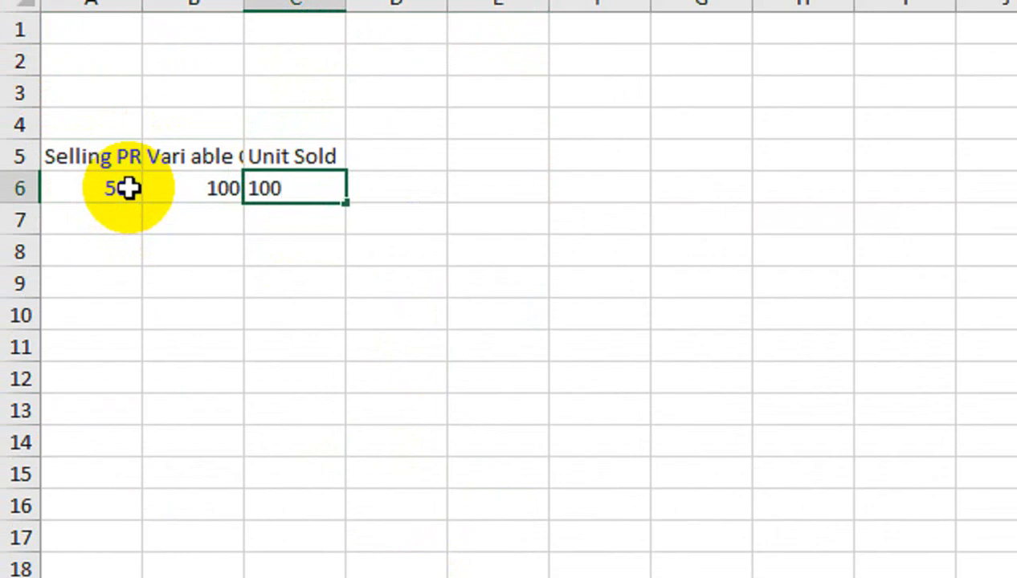
key("Tab")
Add the heading amount in D5 of Sheet3.
left_click(424, 154)
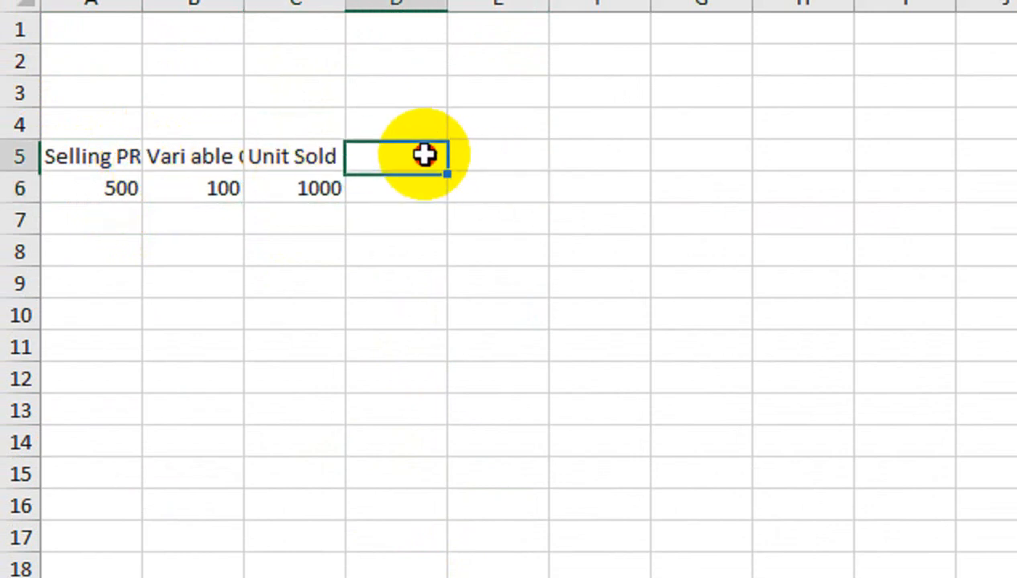
type("amount")
key("Return")
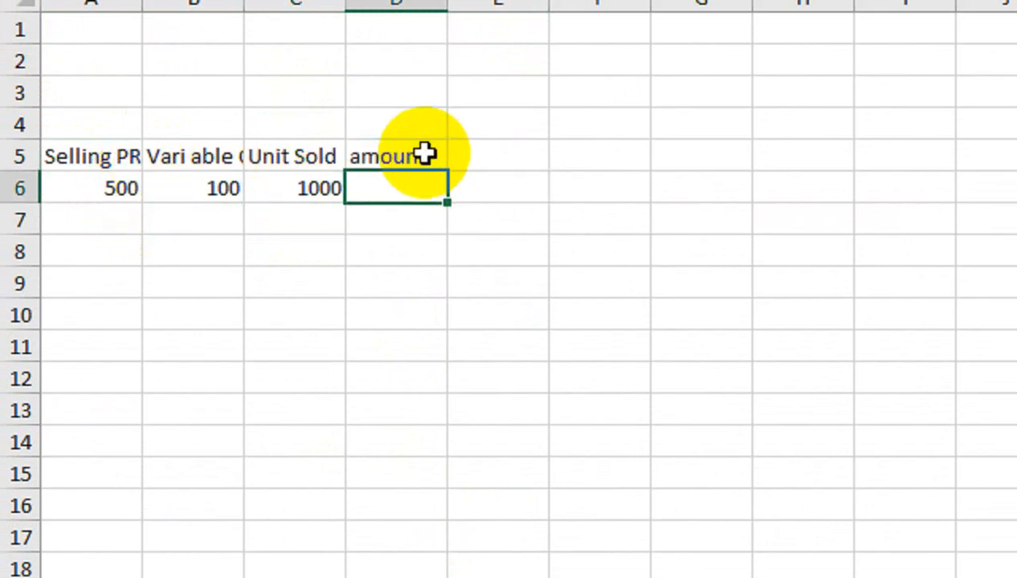
Calculate the amount in D6 of Sheet3 with the formula =NEWFUN(A6,B6,C6).
type("=new")
key("Tab")
left_click(59, 215)
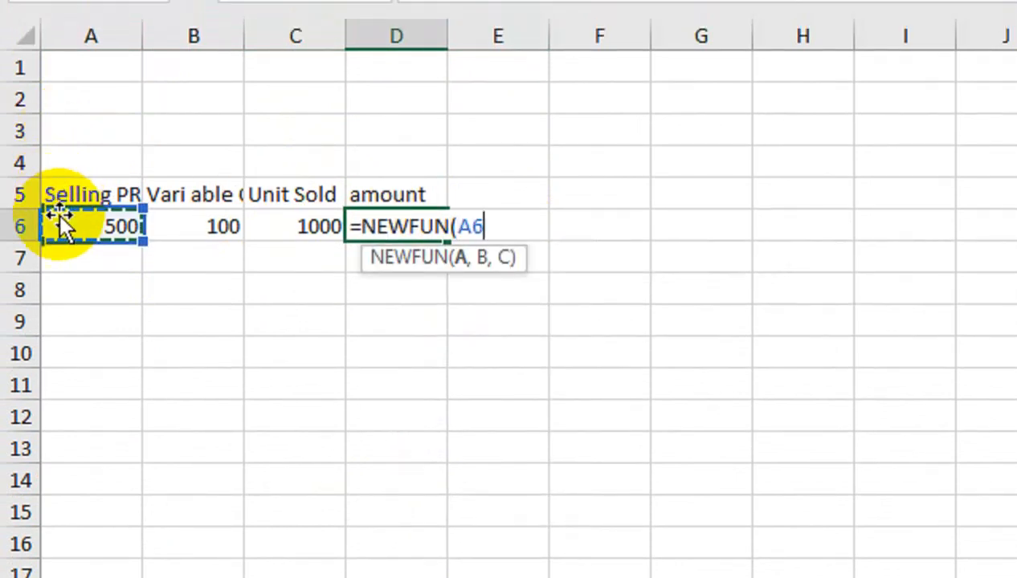
type(",")
left_click(175, 233)
type(",")
left_click(311, 227)
type(")")
key("Return")
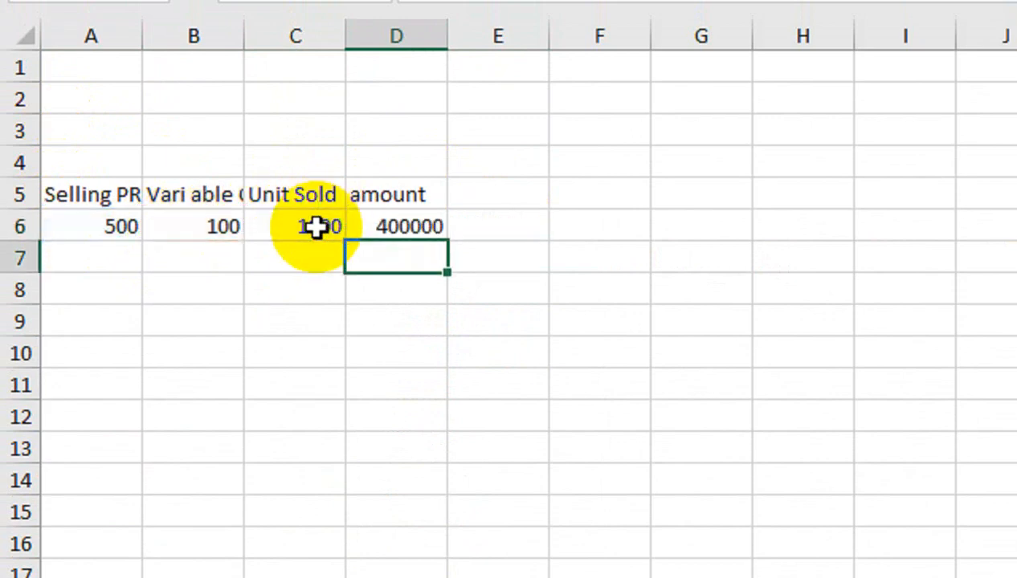
left_click(385, 225)
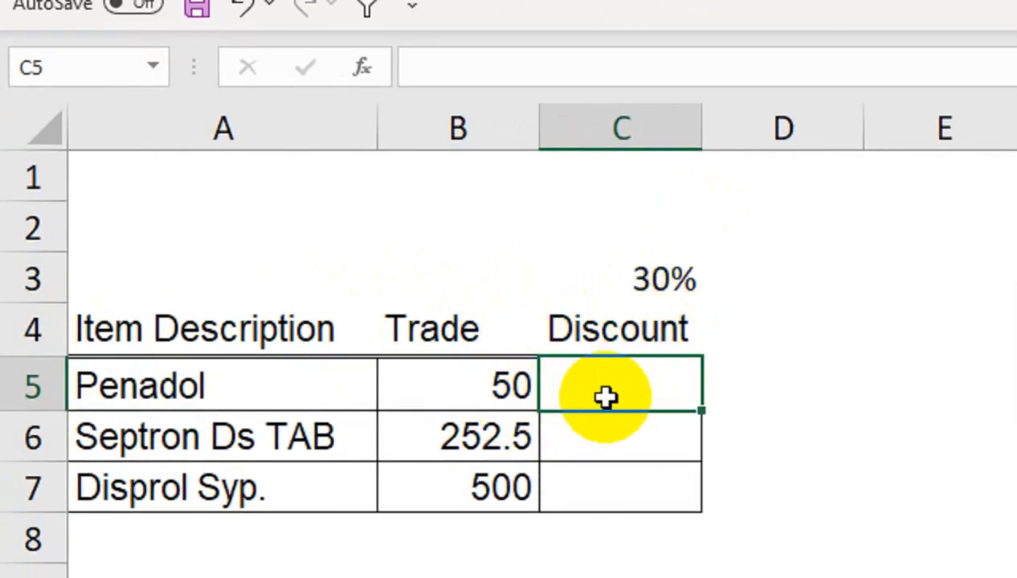
Calculate the discounted trade price in C5 with the formula =B5*(1-30%) and fill it down to C7.
type("=")
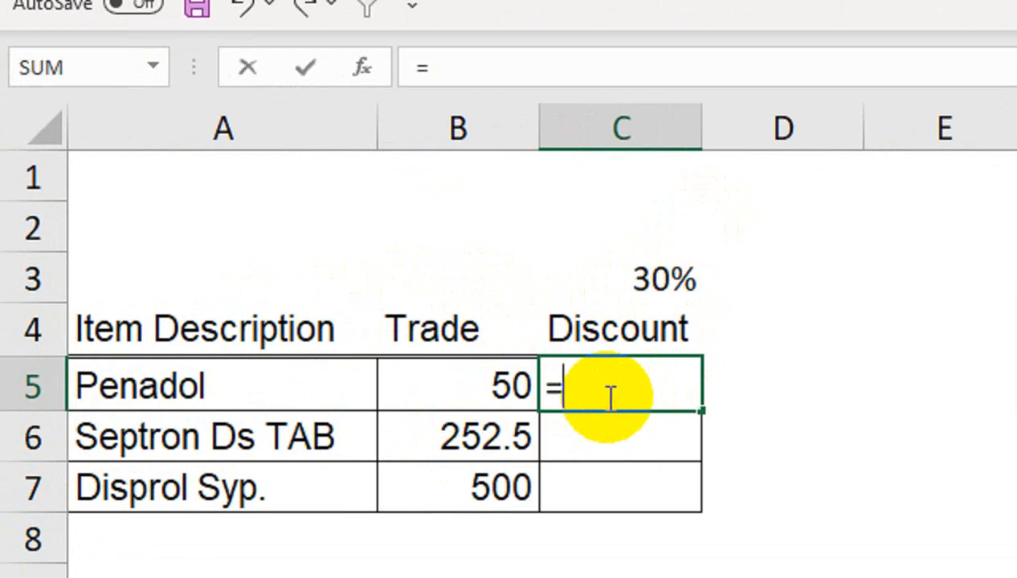
key("Left")
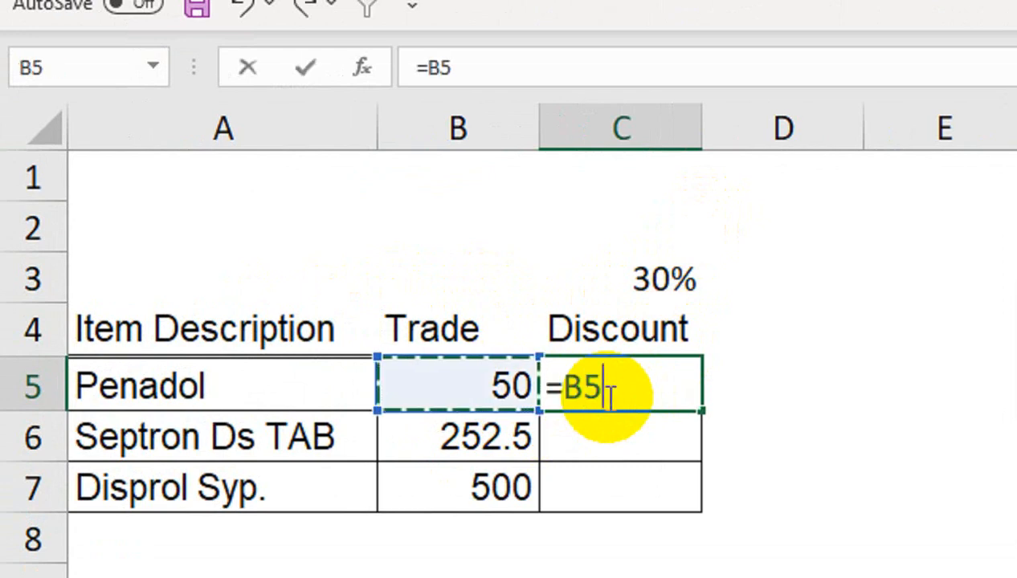
type("*")
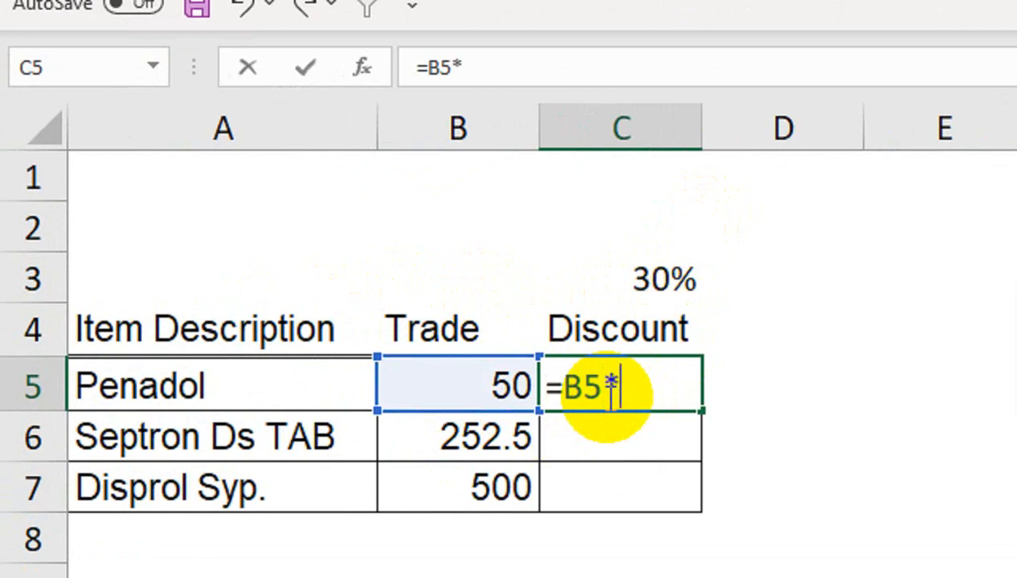
type("(1")
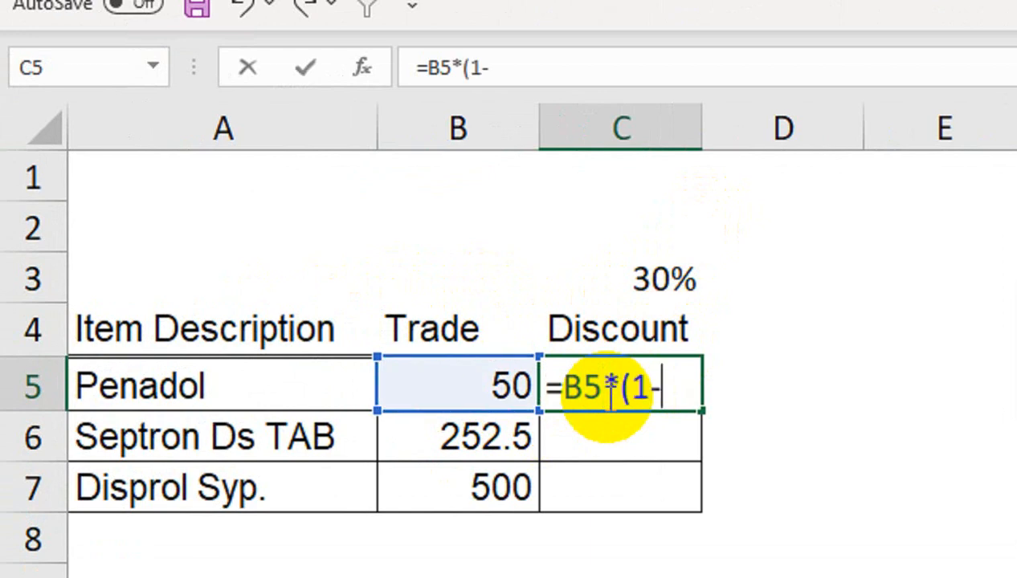
type("-30")
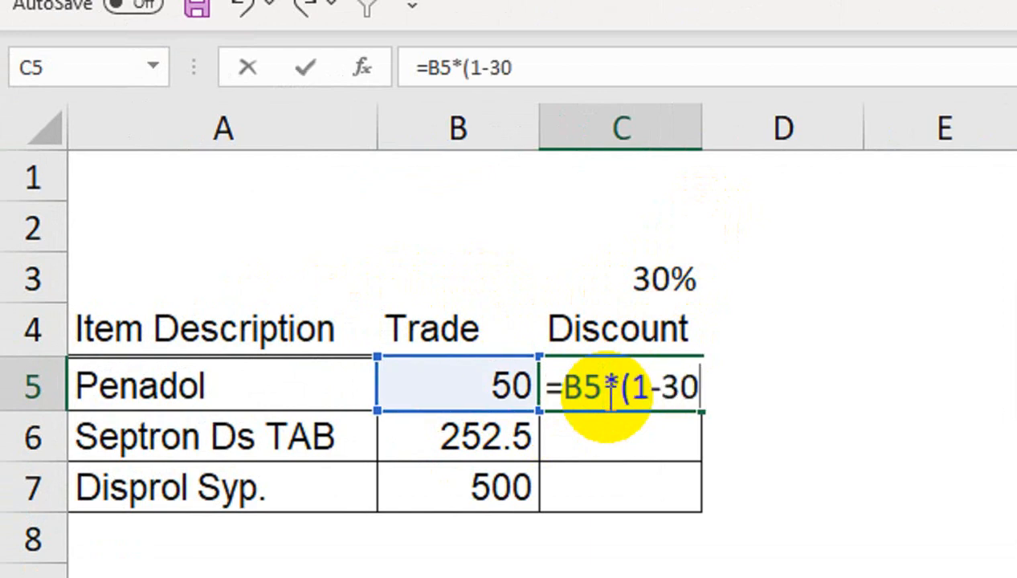
type("%)")
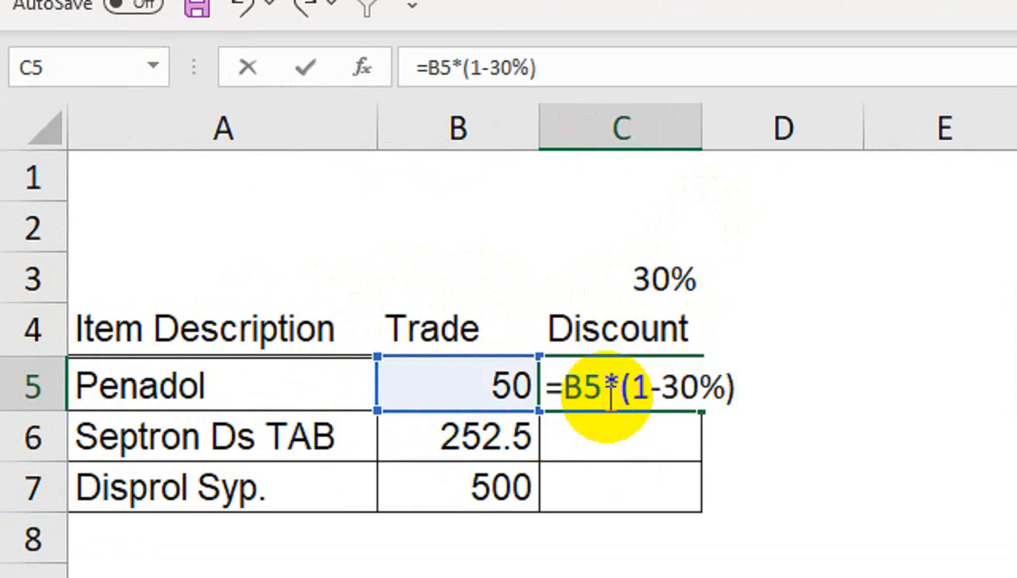
key("Return")
left_click(608, 396)
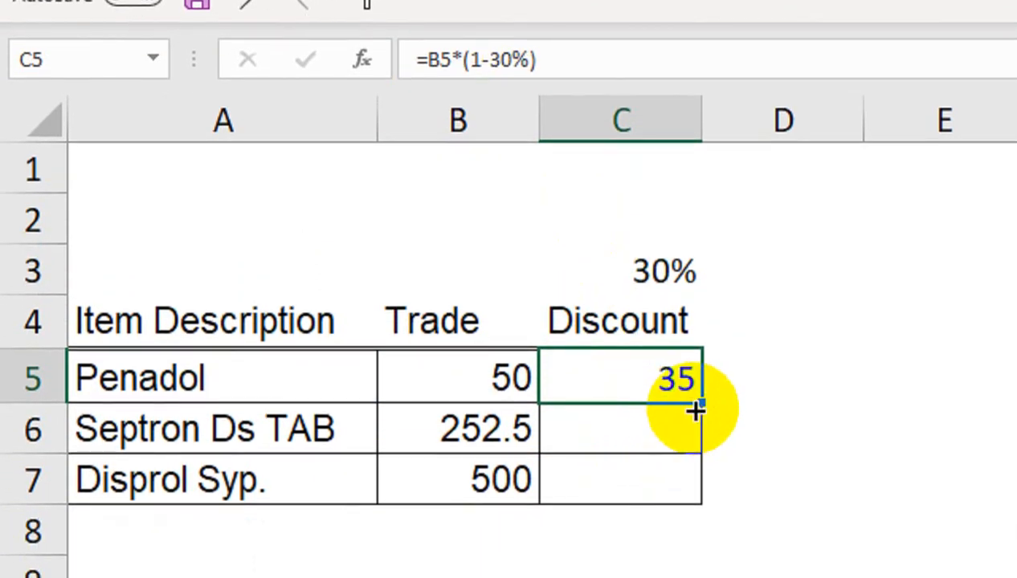
mouse_move(702, 482)
left_mouse_down()
mouse_move(698, 577)
mouse_move(695, 465)
left_mouse_up()
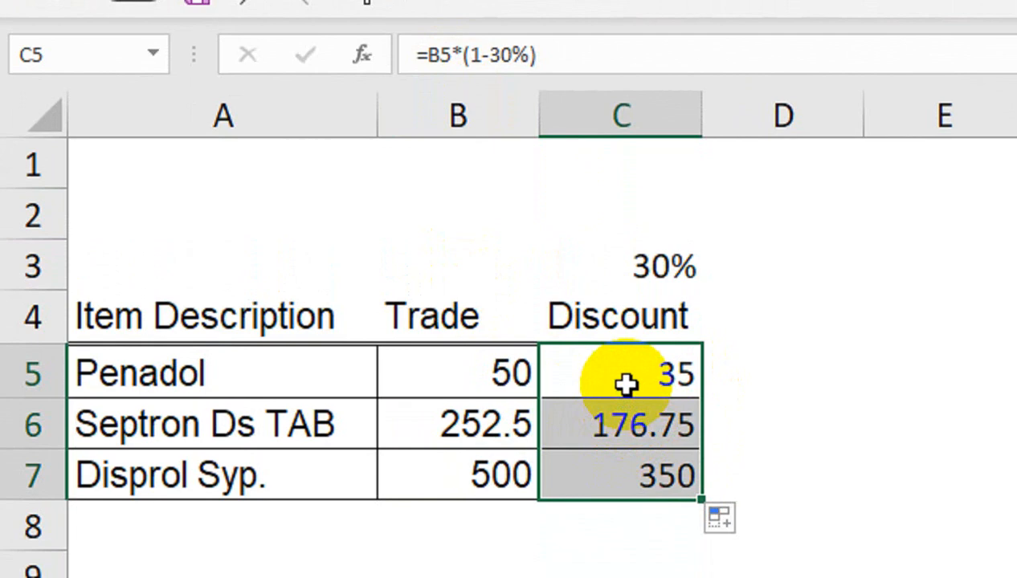
Clear the discount formulas from C5:C7.
left_click_drag(625, 385, 625, 456)
key("Delete")
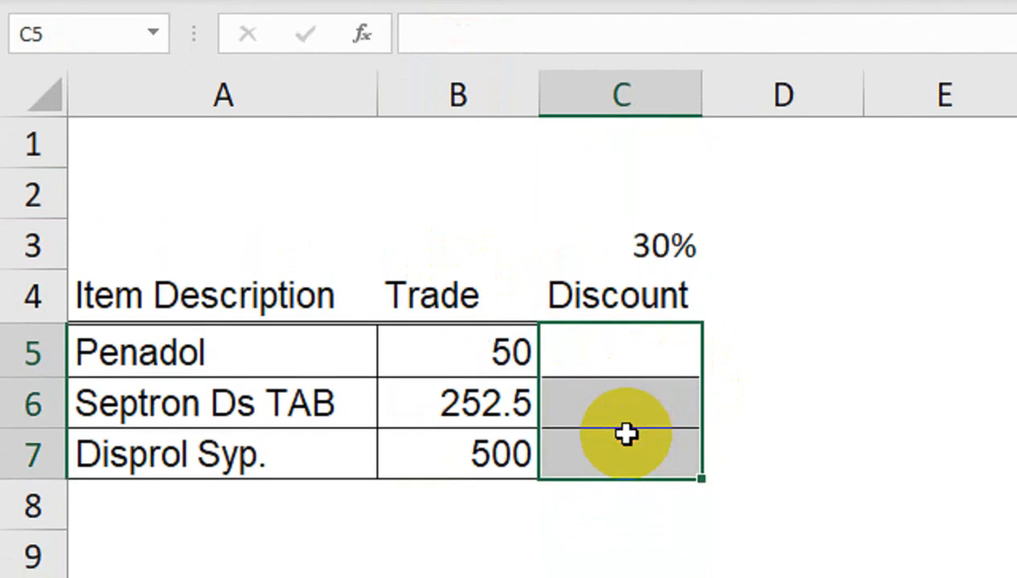
Enter the formula =LAMBDA(z,z*(1-30%)) in C5.
left_click(672, 362)
type("=lam")
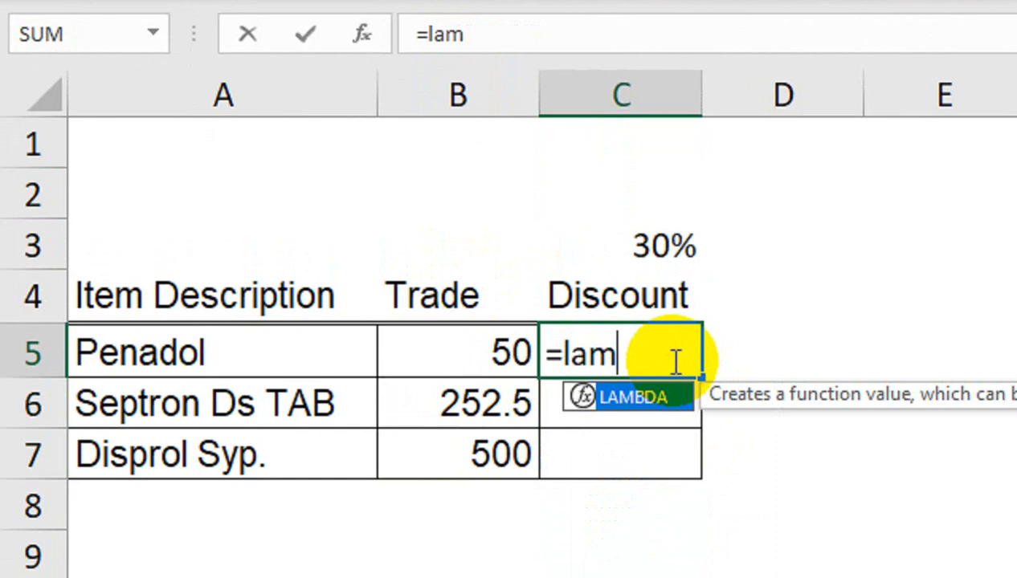
key("Tab")
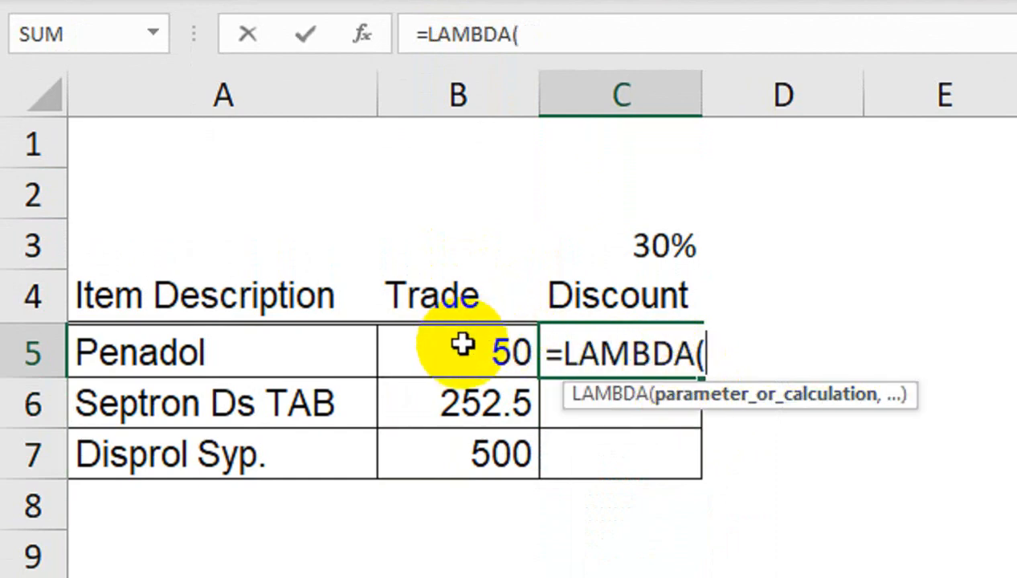
type("z")
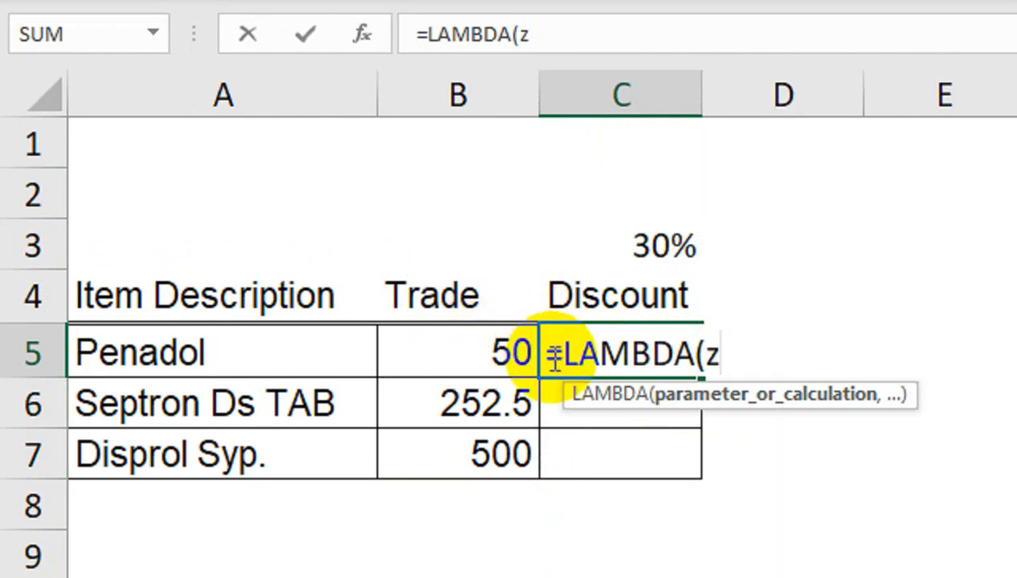
type("*")
key("BackSpace")
type(",z")
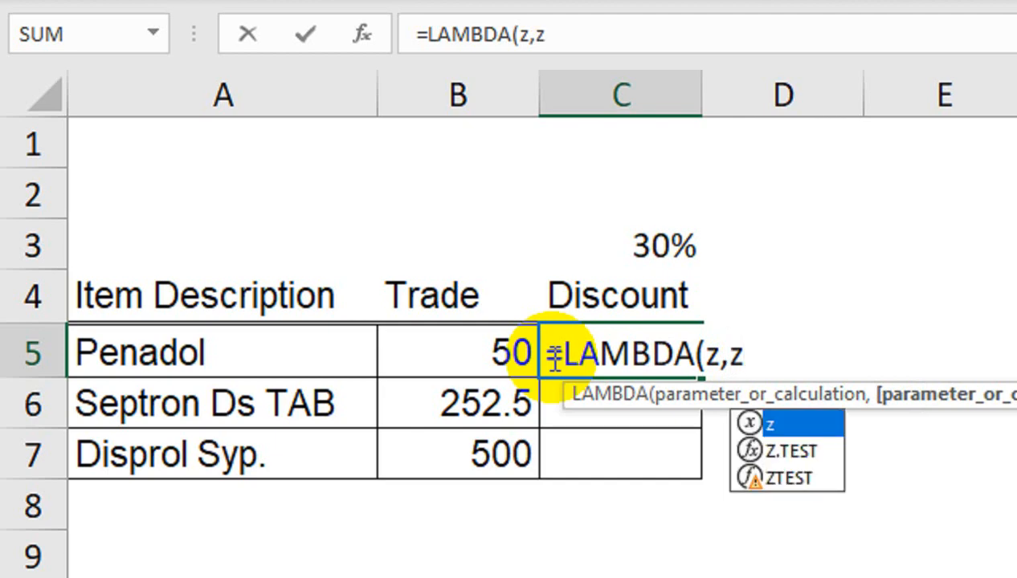
type("*(1-30")
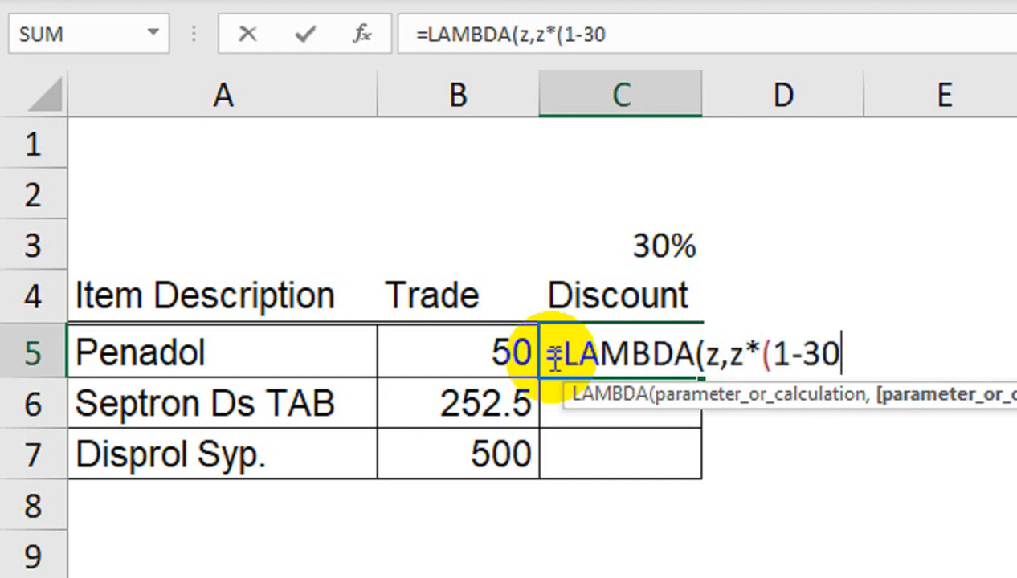
type("%)")
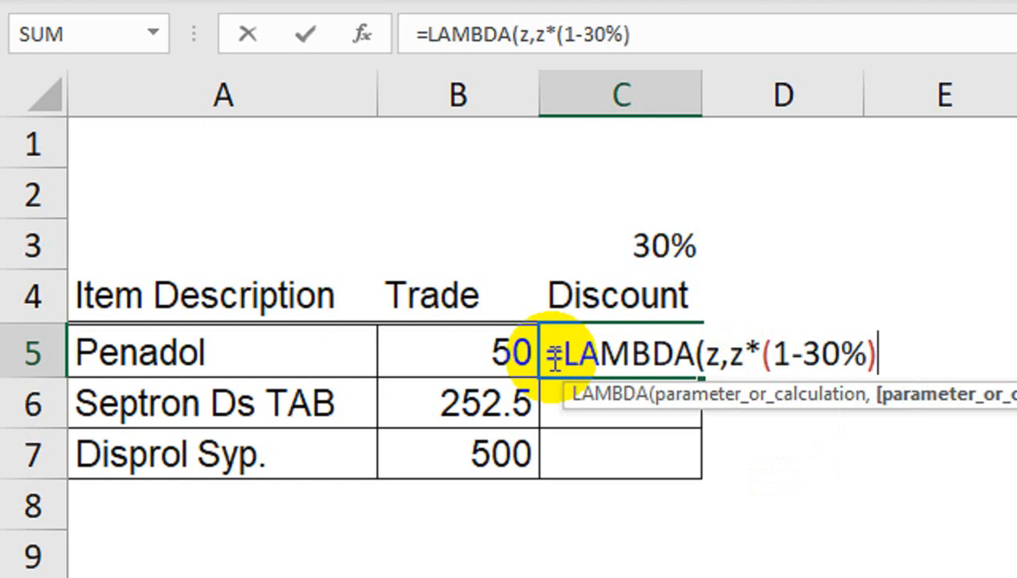
key("Return")
key("Return")
Test the LAMBDA in C5 by appending the argument (B5), and fill the formula down to C7.
left_click(579, 360)
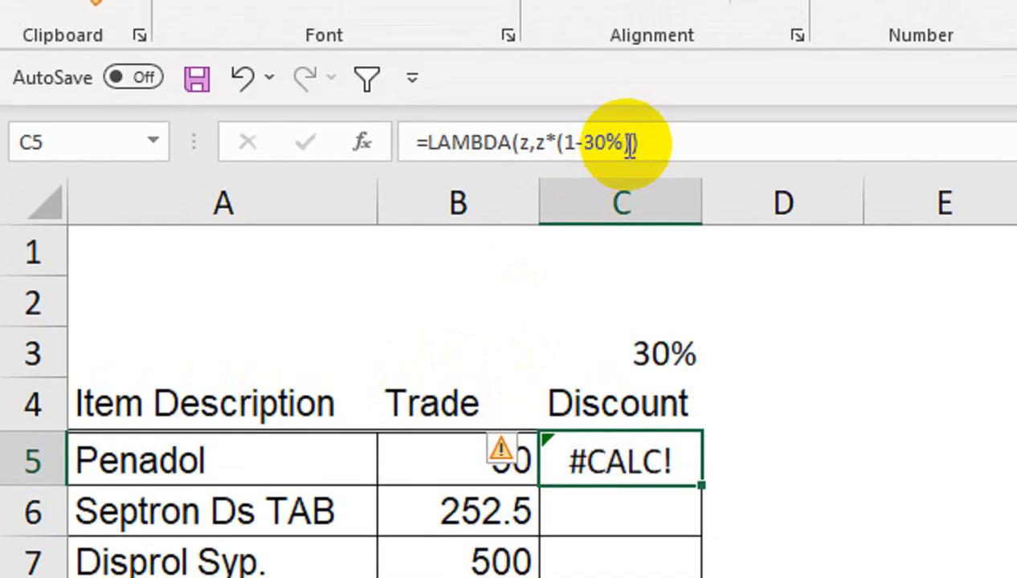
left_click(634, 96)
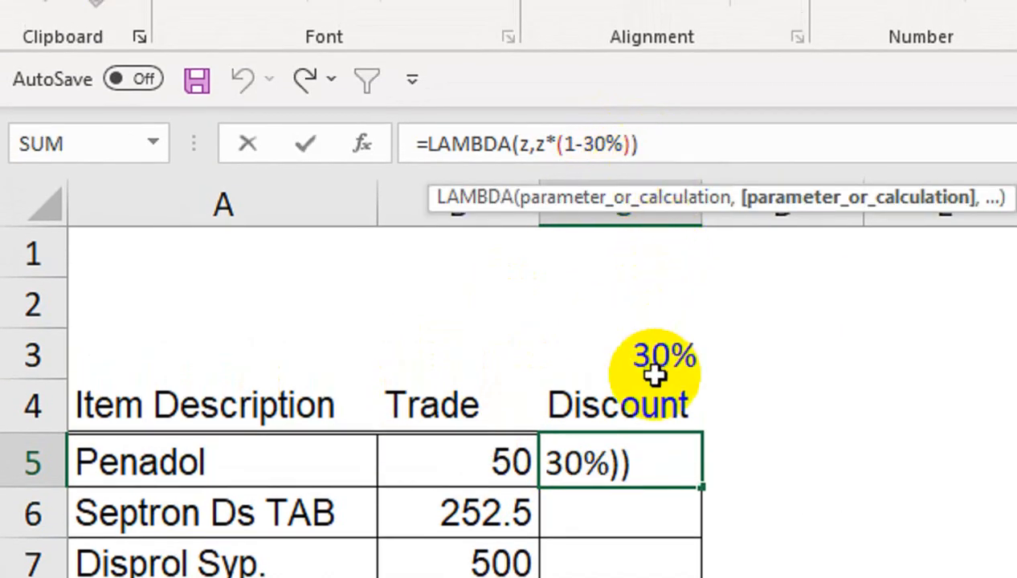
left_click(683, 145)
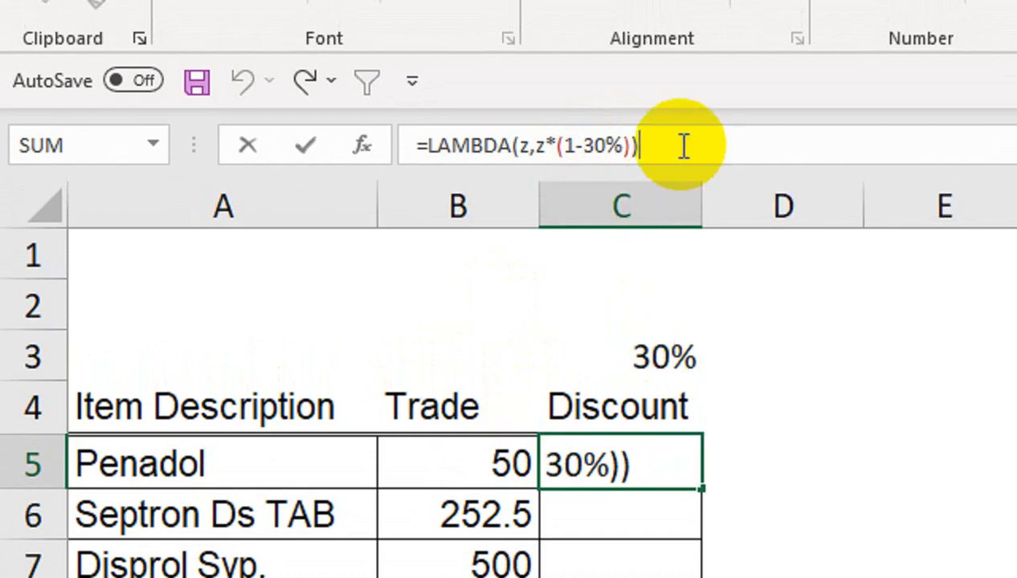
type("(")
left_click(450, 453)
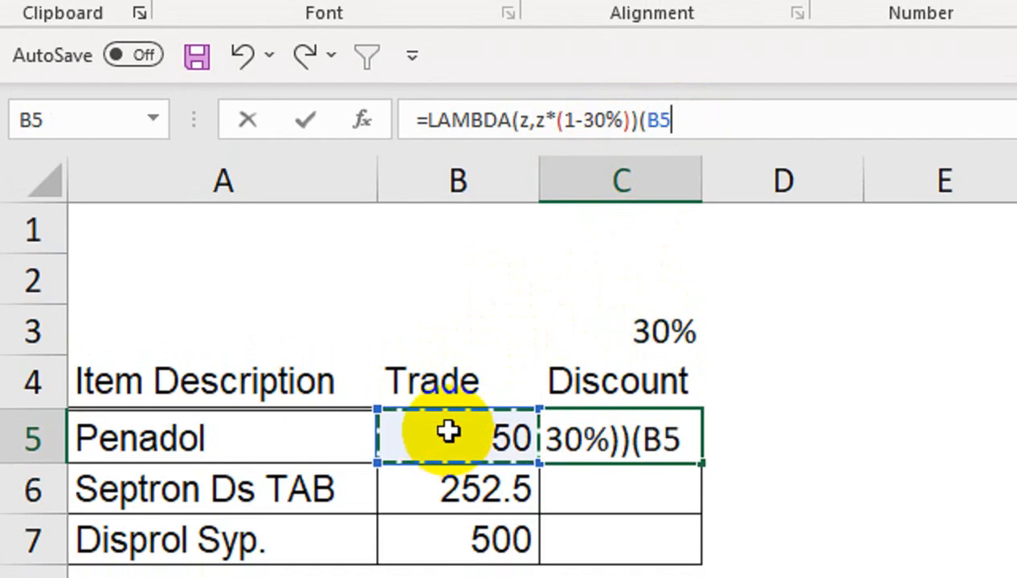
type(")")
key("Return")
left_click(695, 448)
left_click_drag(704, 440, 677, 546)
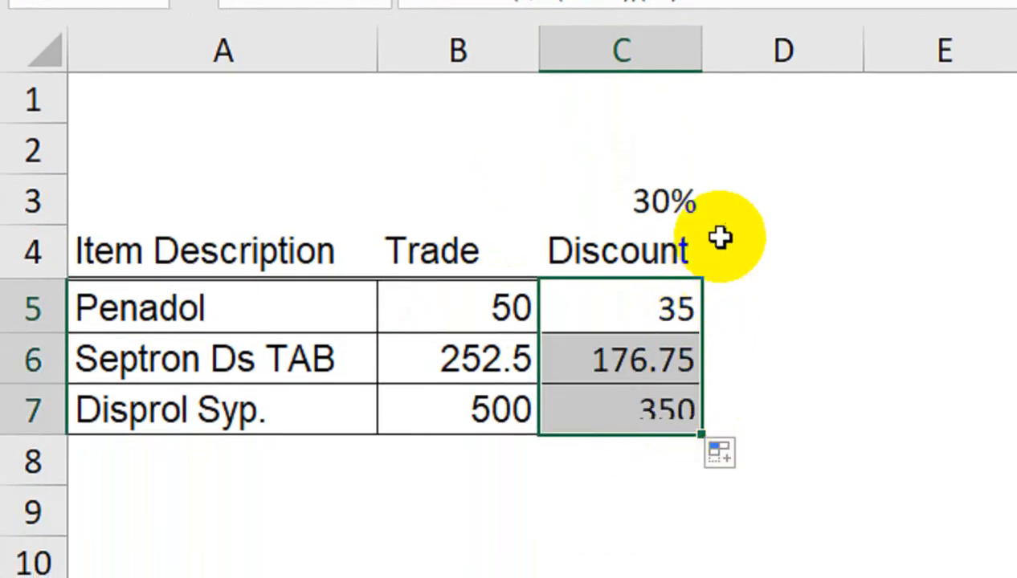
Calculate the discounted price in D5 with the ordinary formula =B5*(1-30%) for comparison.
left_click(744, 326)
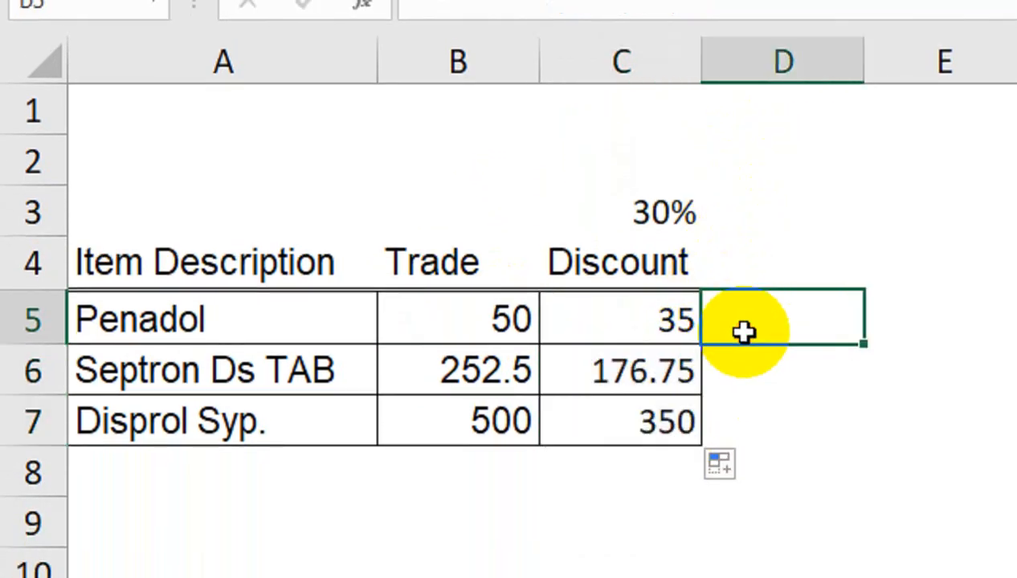
type("=")
left_click(522, 318)
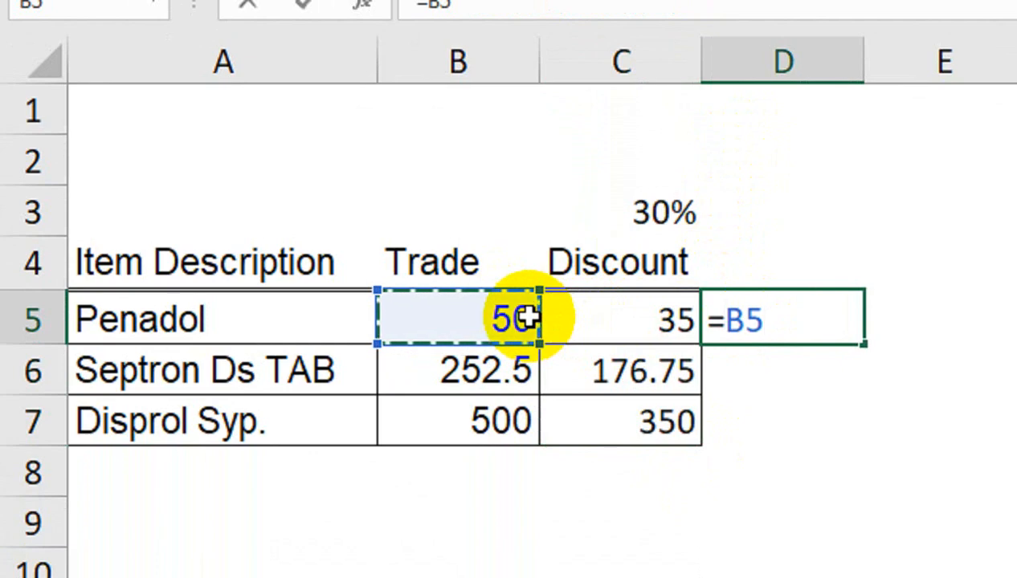
type("*(1-30")
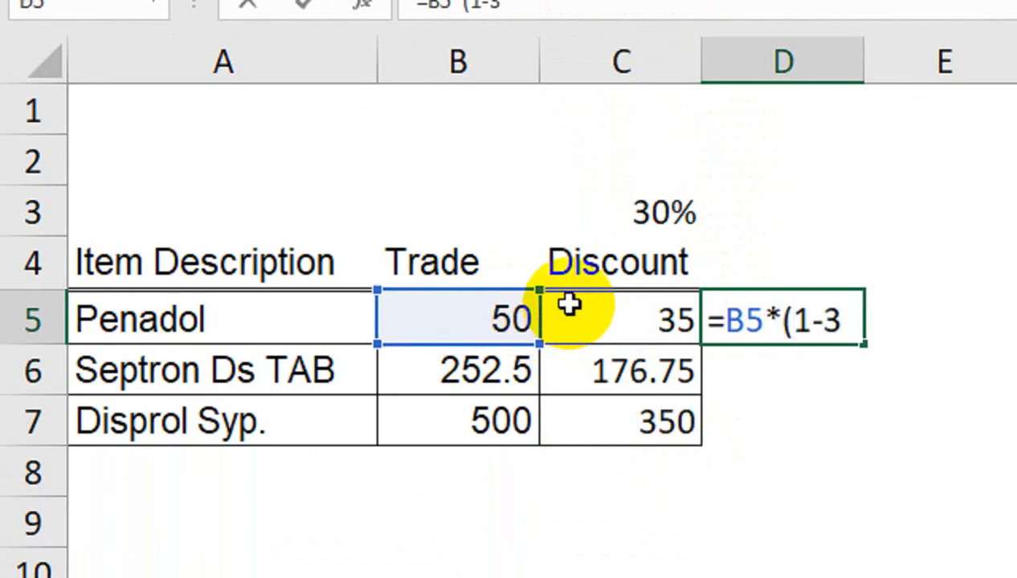
type("%)")
key("Return")
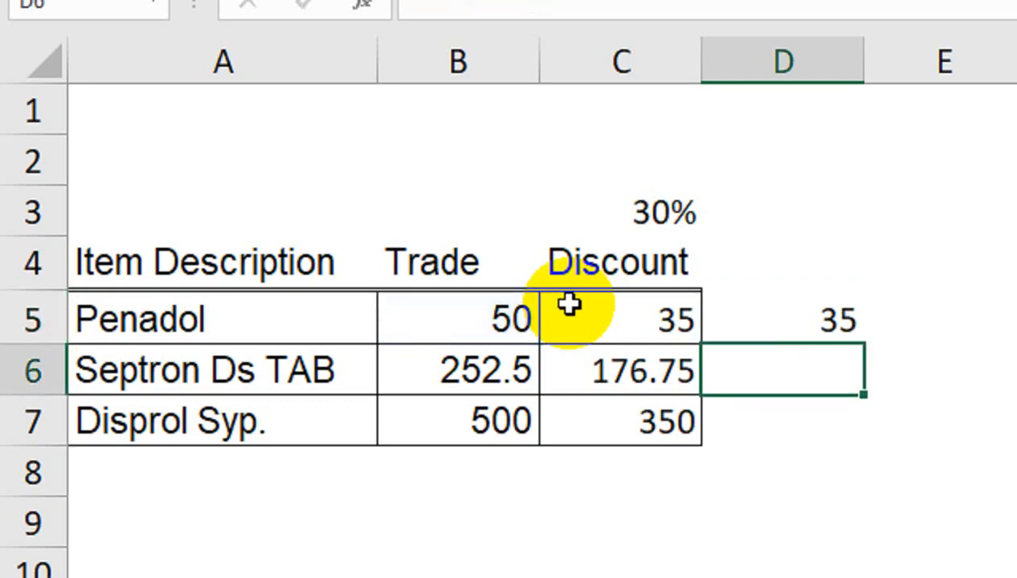
Fill the D5 formula down to D7 for comparison and clear D5:D7.
left_click(824, 318)
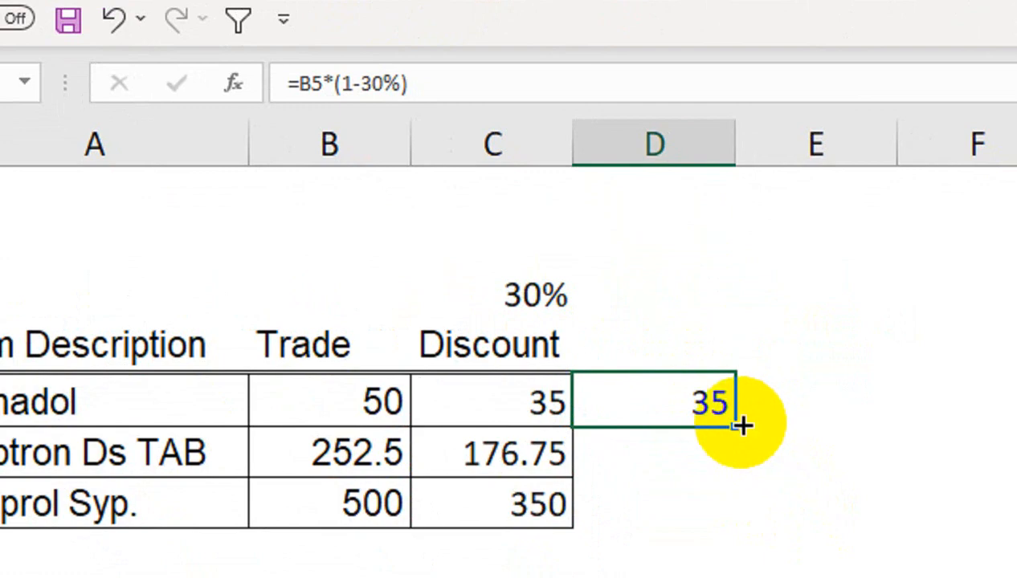
left_click_drag(800, 542, 800, 577)
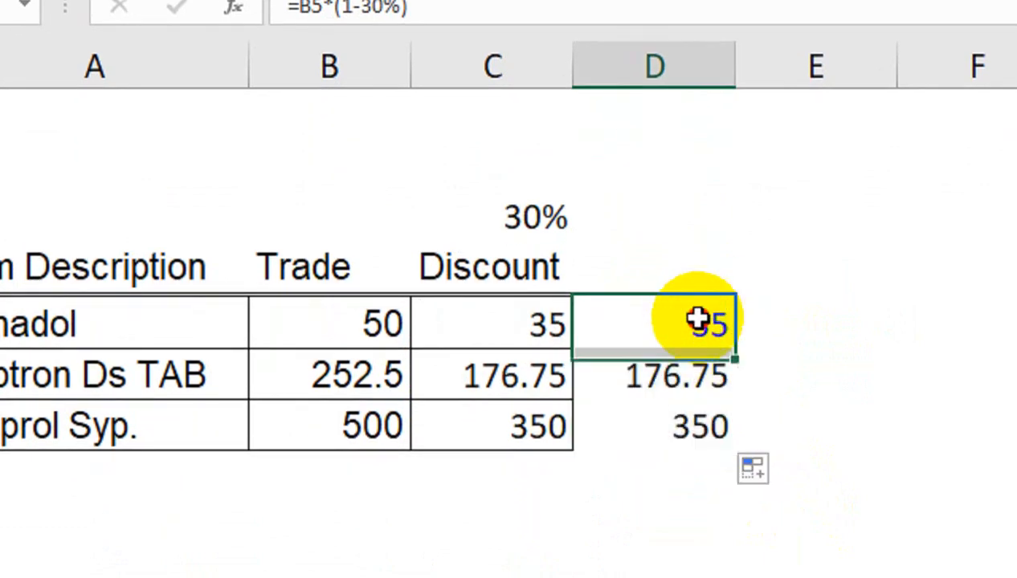
key("Delete")
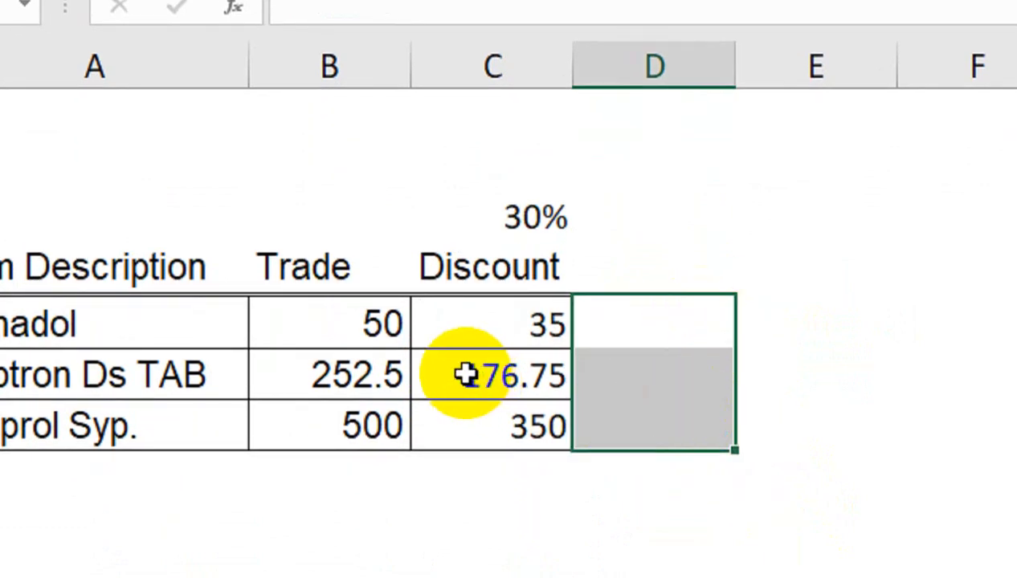
Remove the (B5) argument from the LAMBDA formula in C5.
left_click(462, 325)
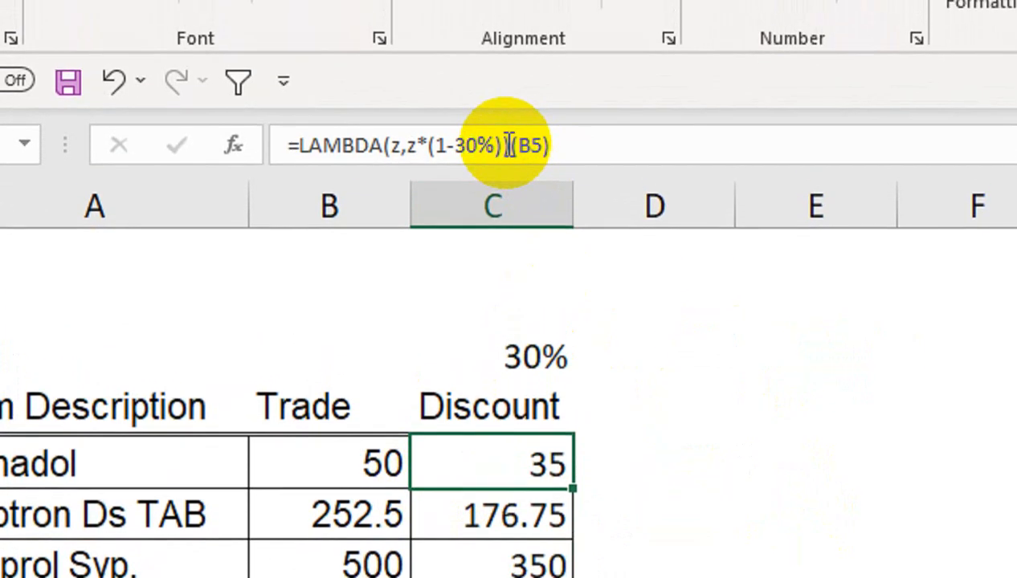
left_click(510, 96)
left_click_drag(511, 147, 653, 177)
key("BackSpace")
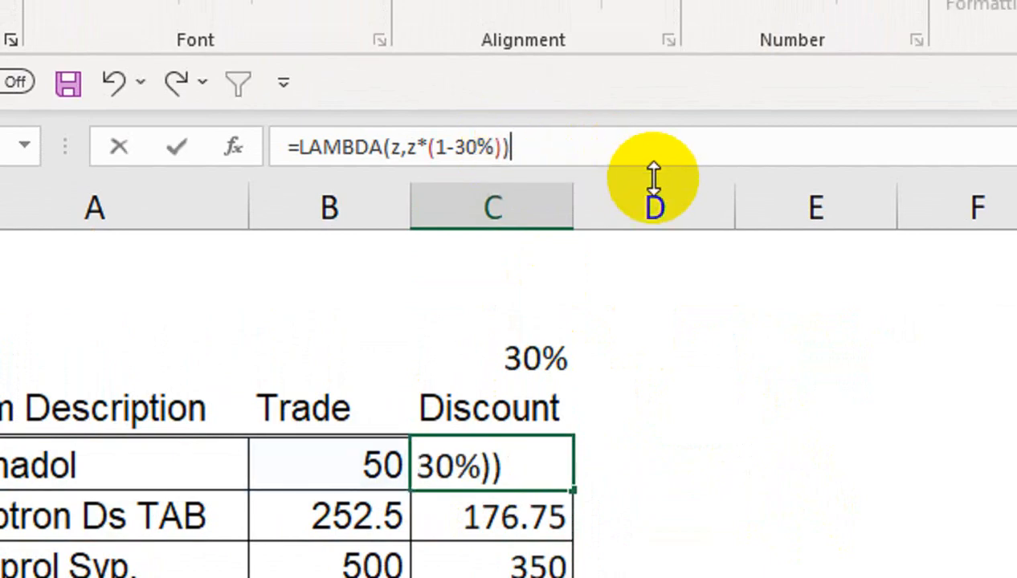
key("Return")
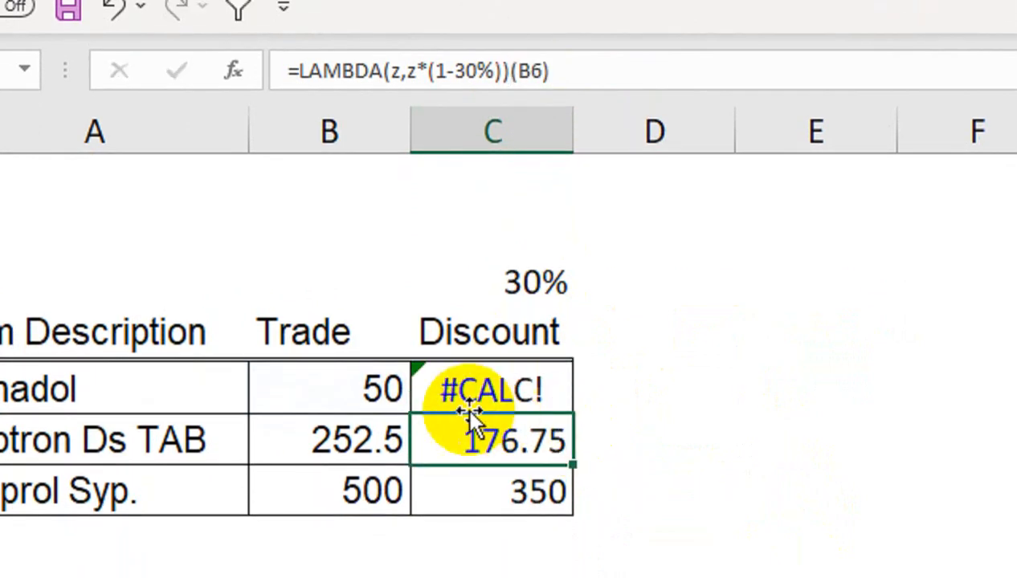
Clear the LAMBDA formulas from C6:C7.
left_click(493, 393)
left_click_drag(504, 423, 512, 490)
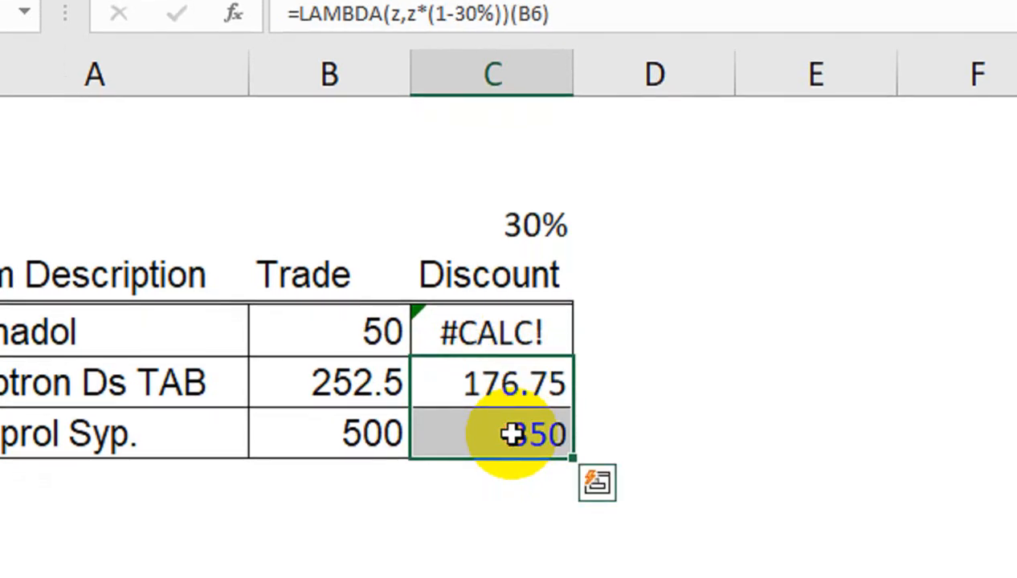
key("Delete")
Copy the text of the whole LAMBDA formula in C5, leaving the cell's formula as it is.
left_click(504, 319)
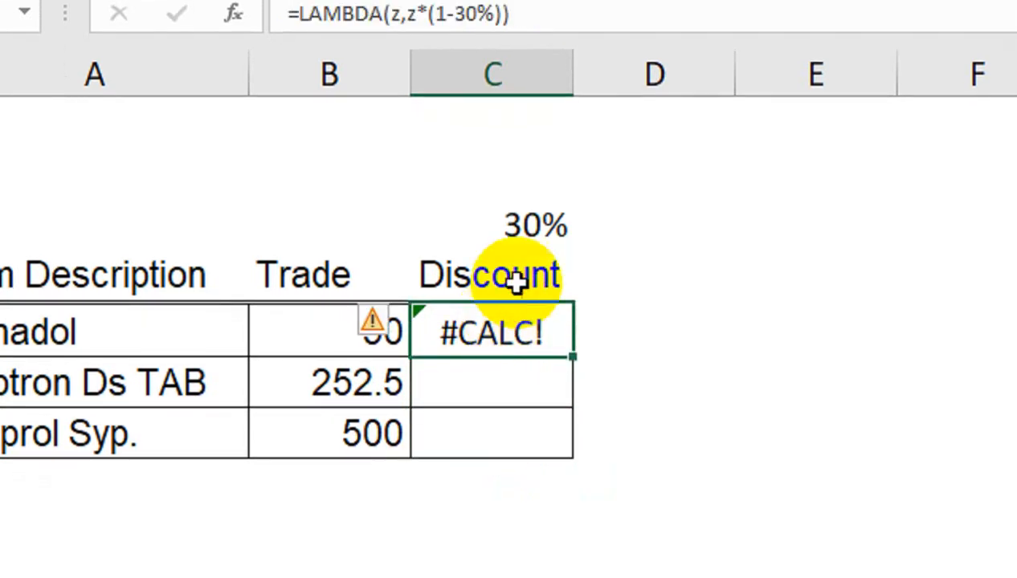
left_click_drag(521, 147, 286, 159)
key("ctrl+c")
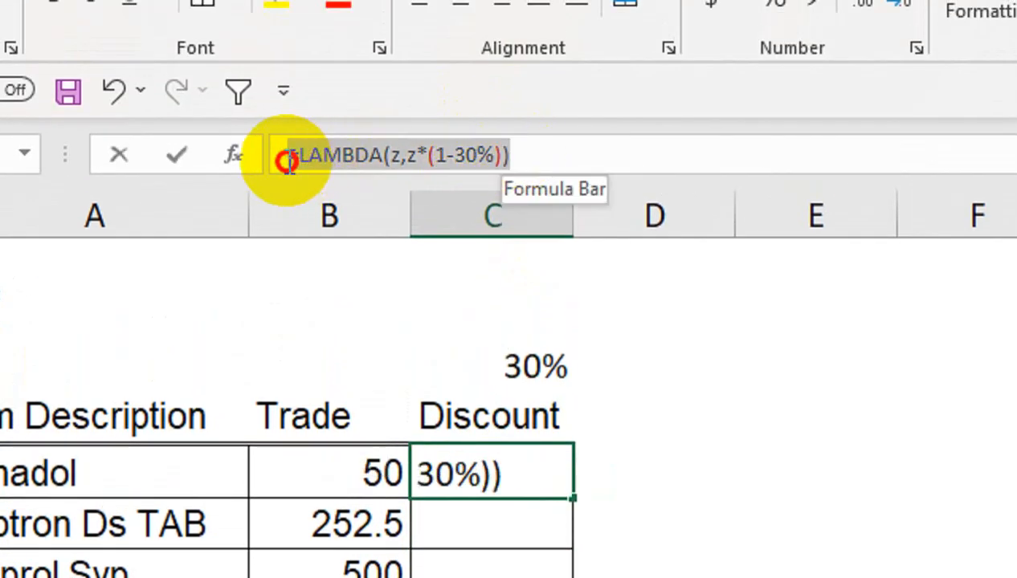
key("Return")
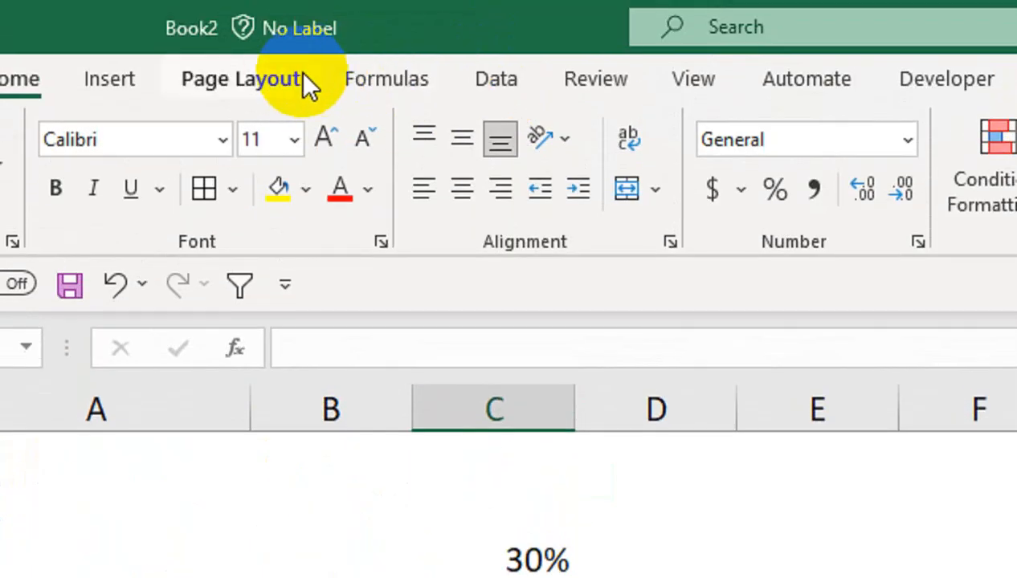
Create a new workbook-scoped defined name that refers to the copied formula =LAMBDA(z,z*(1-30%)).
left_click(305, 80)
left_click(392, 87)
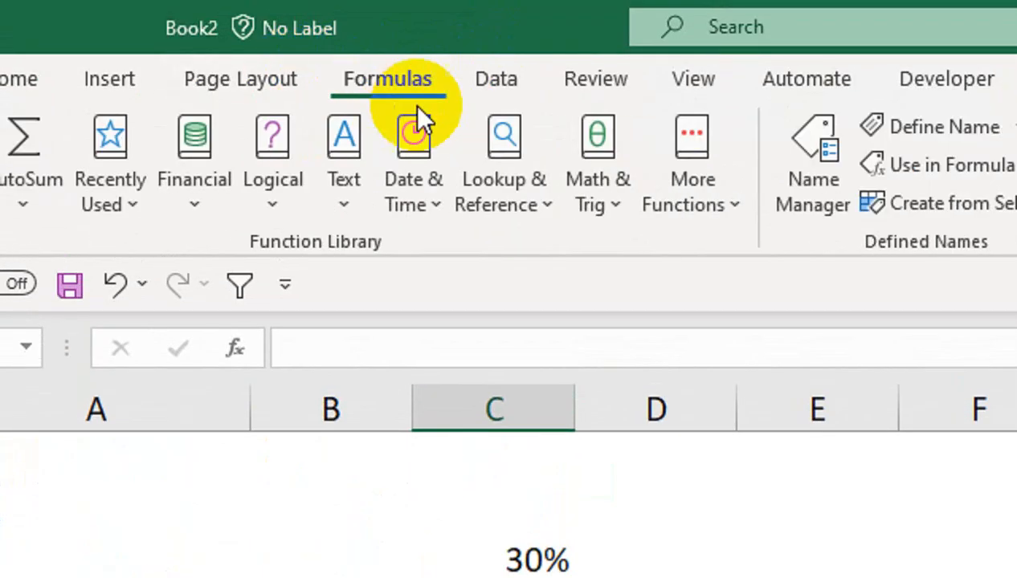
left_click(770, 192)
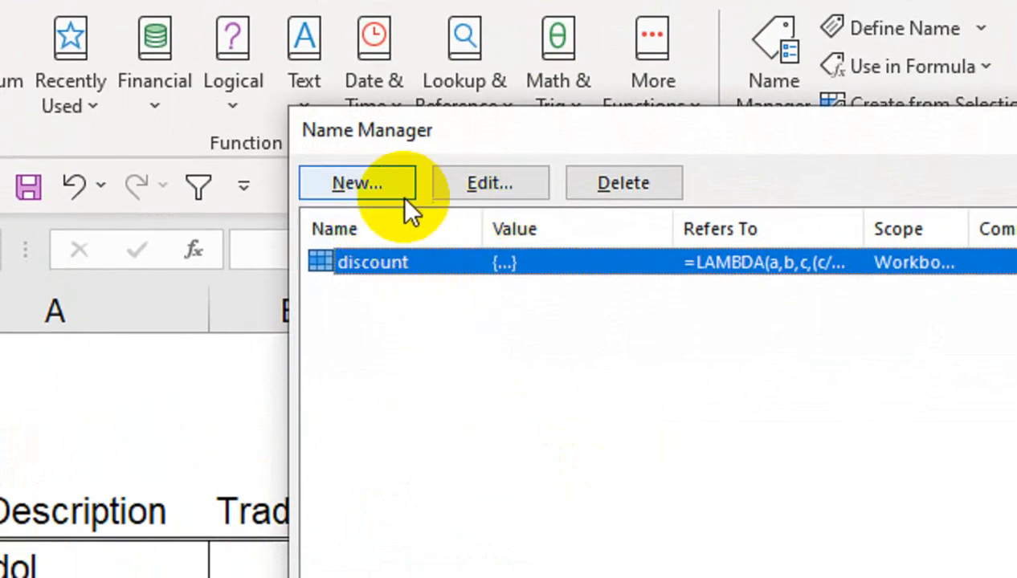
left_click(406, 242)
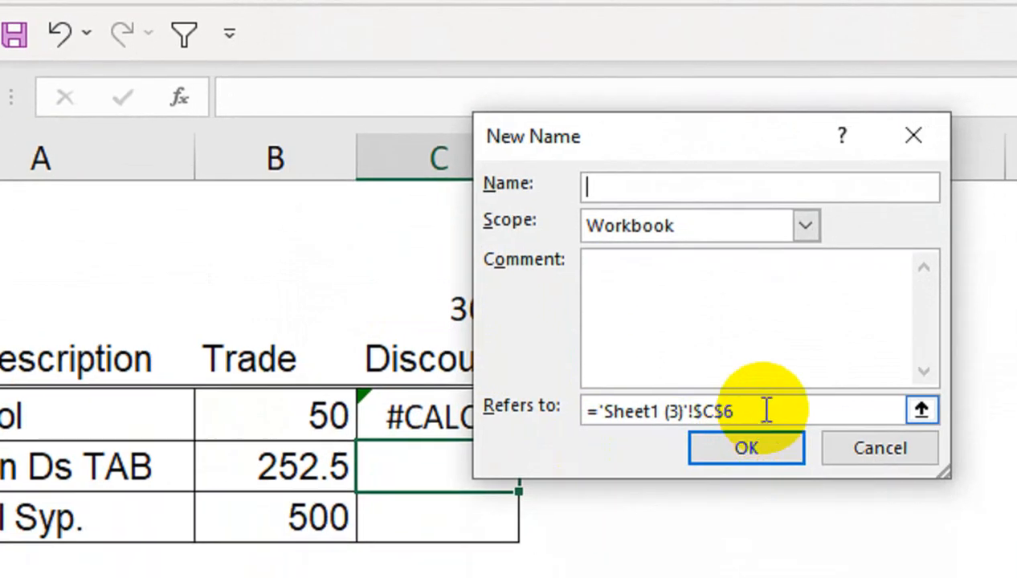
left_click_drag(778, 486, 606, 486)
key("ctrl+v")
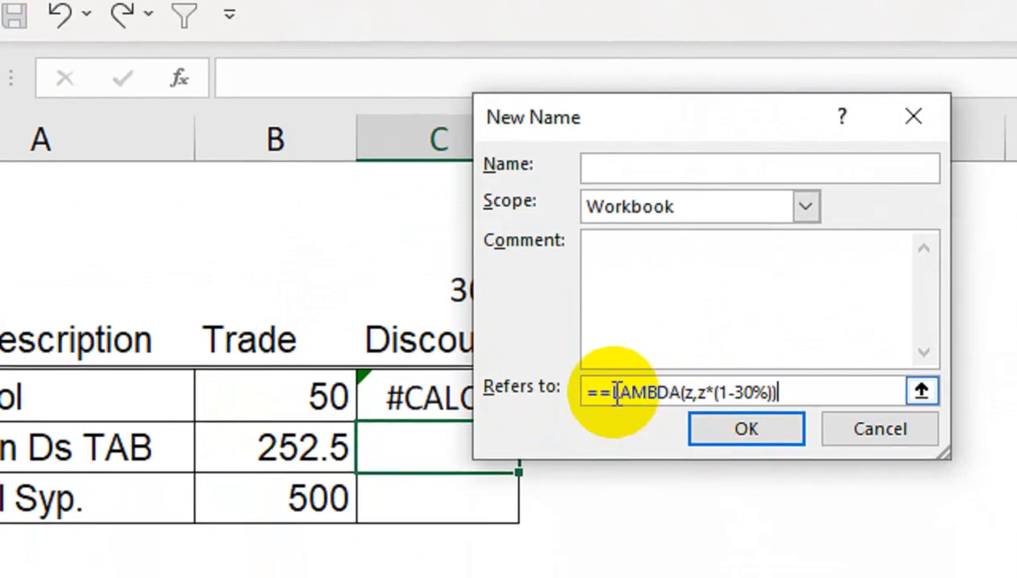
key("BackSpace")
left_click(804, 391)
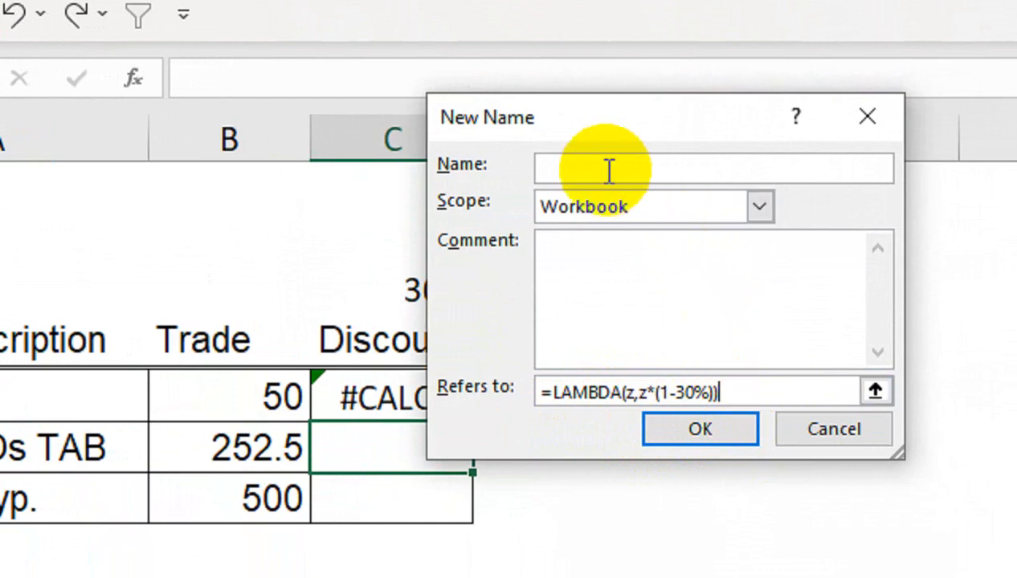
Name the new function Dis, save it and close the Name Manager.
left_click(602, 170)
type("dis")
key("BackSpace")
key("BackSpace")
key("BackSpace")
type("Dis")
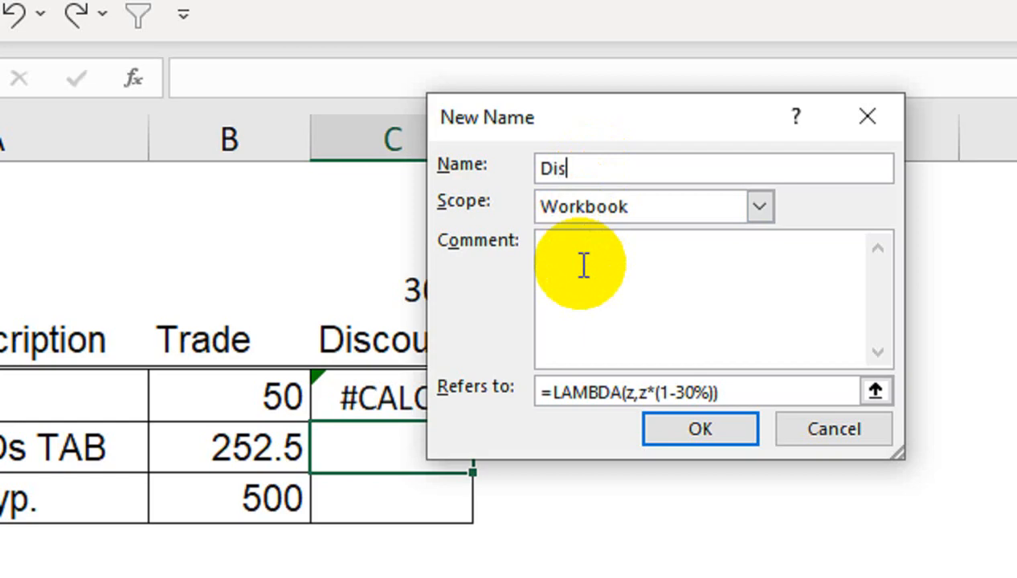
left_click(705, 430)
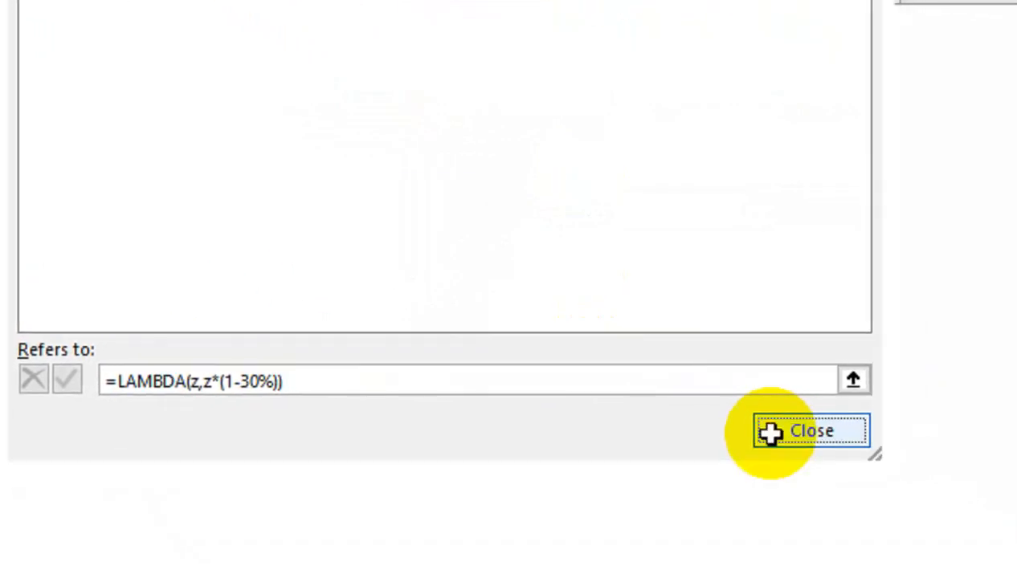
left_click(978, 490)
Replace the LAMBDA formula in C5 with the named function formula =Dis(B5).
left_click(426, 402)
key("Delete")
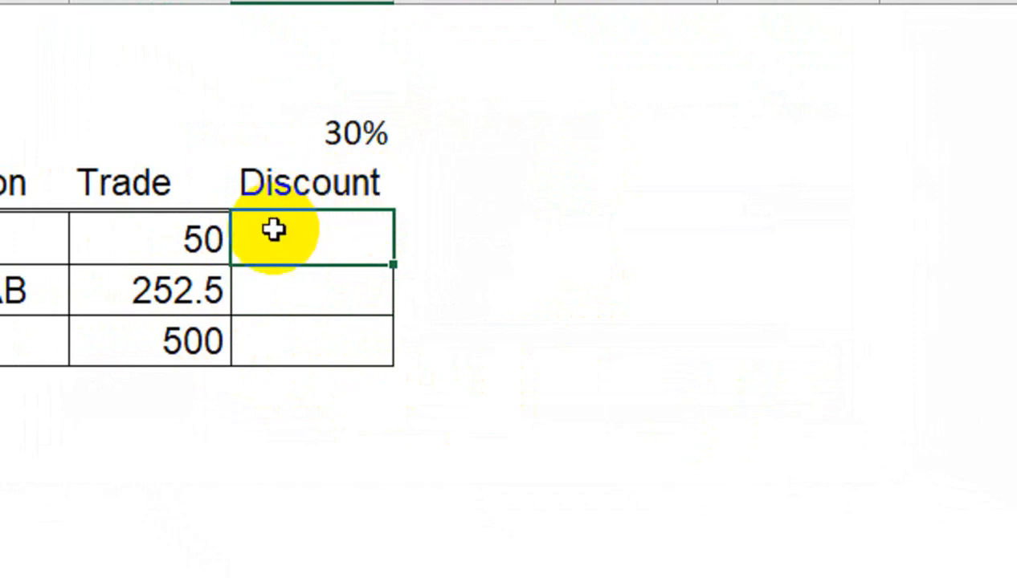
type("=dis")
key("Tab")
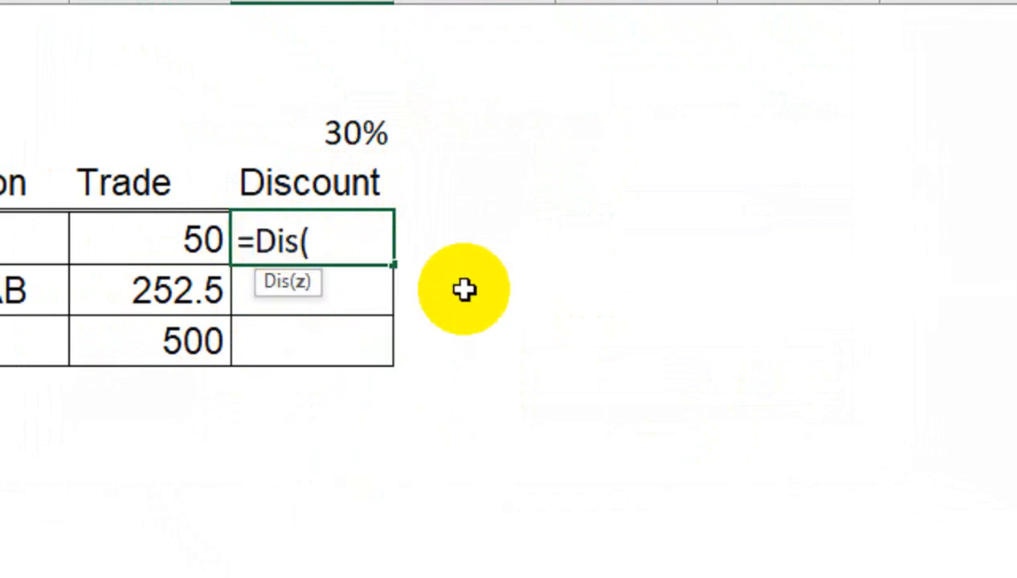
left_click(166, 254)
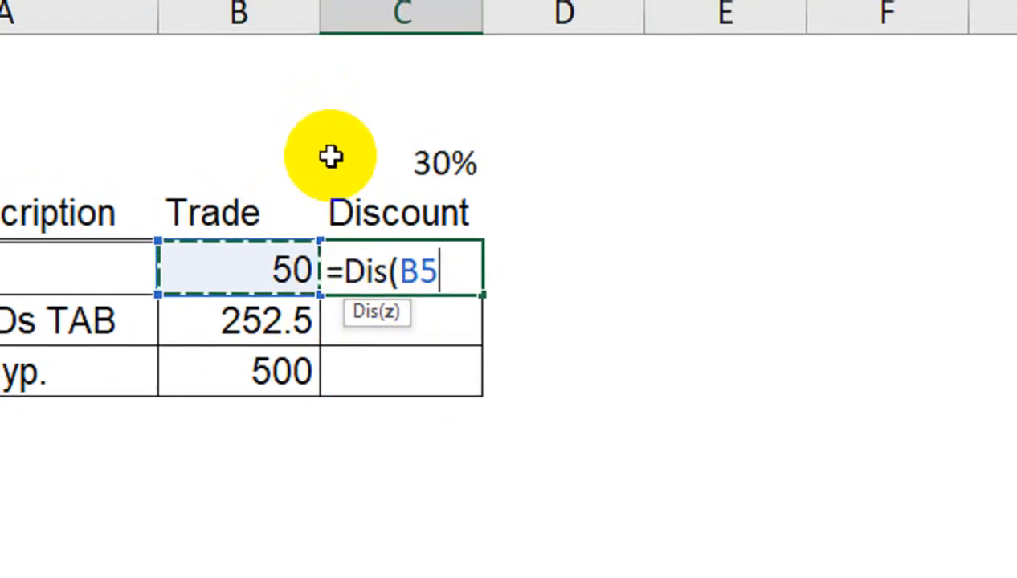
type(")")
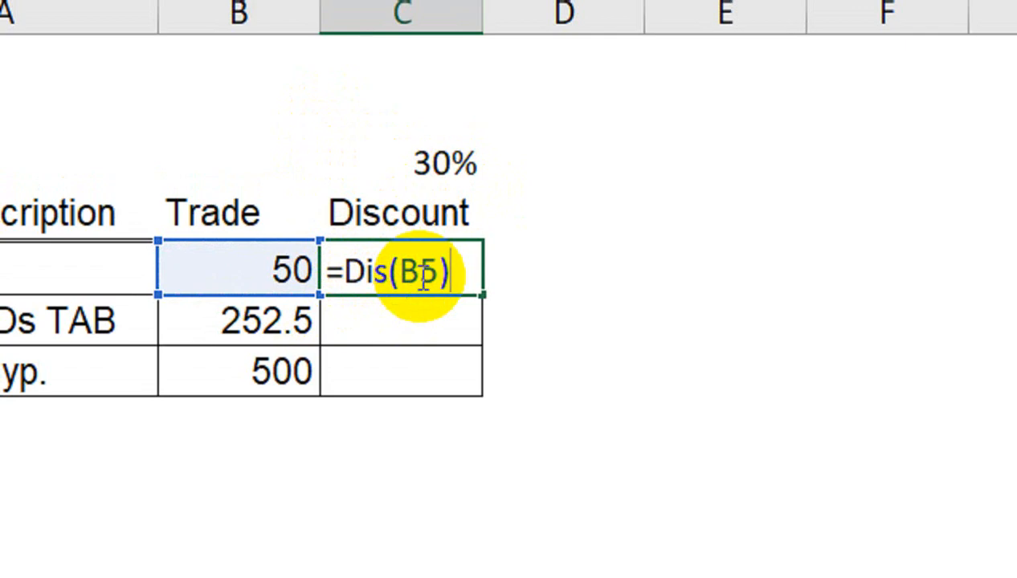
key("Return")
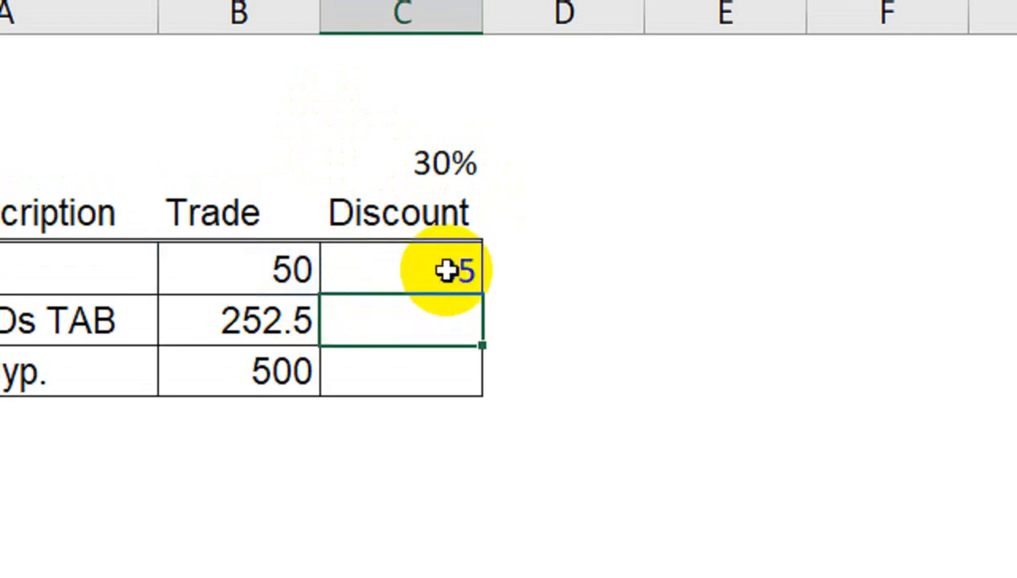
Clear the 30% value from the cell above the Discount heading.
left_click(442, 275)
left_click(462, 169)
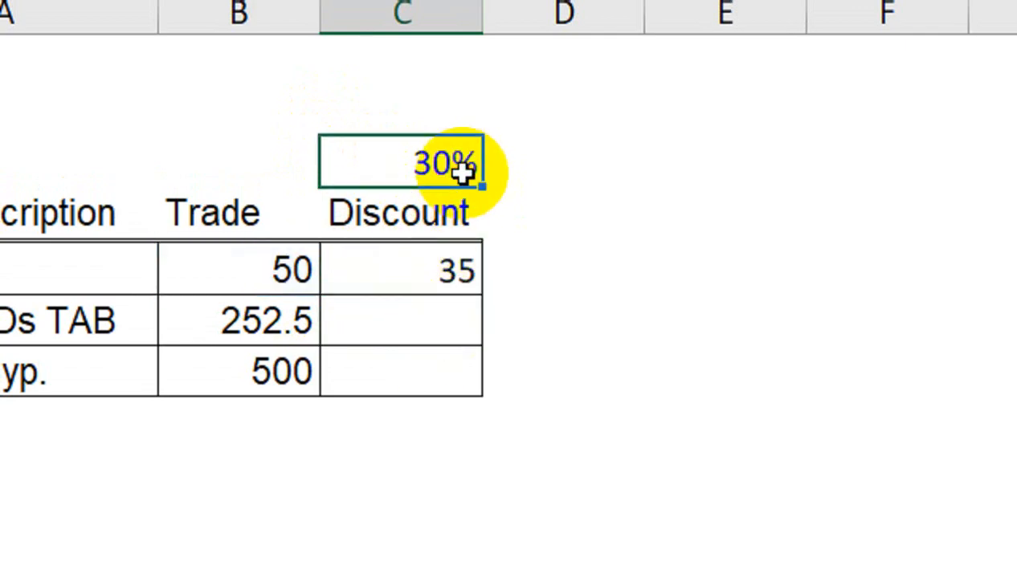
key("Delete")
Fill the Dis formula in C5 down to C7.
left_click(437, 273)
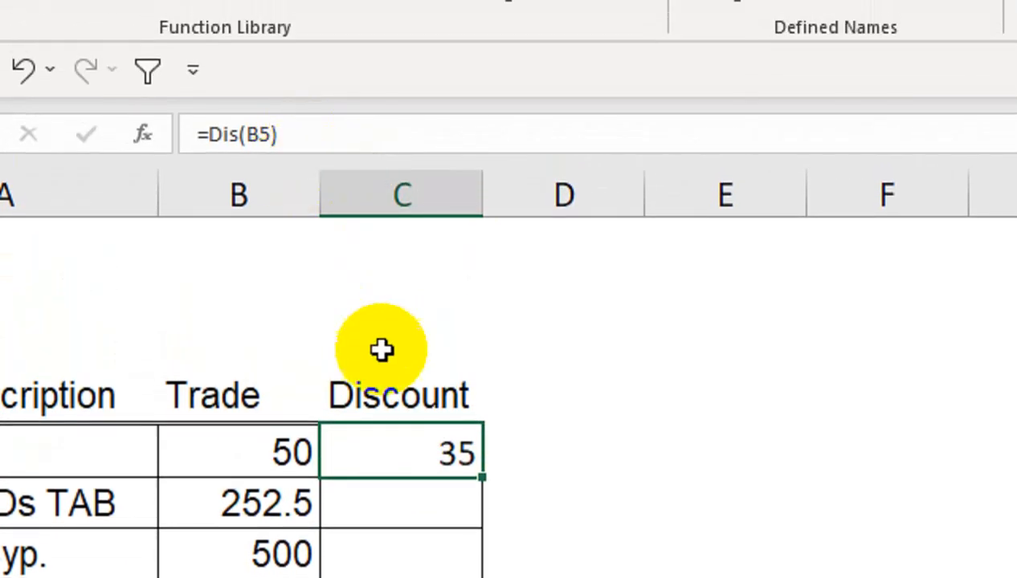
left_click_drag(484, 482, 489, 546)
left_click_drag(489, 460, 486, 458)
left_click(443, 367)
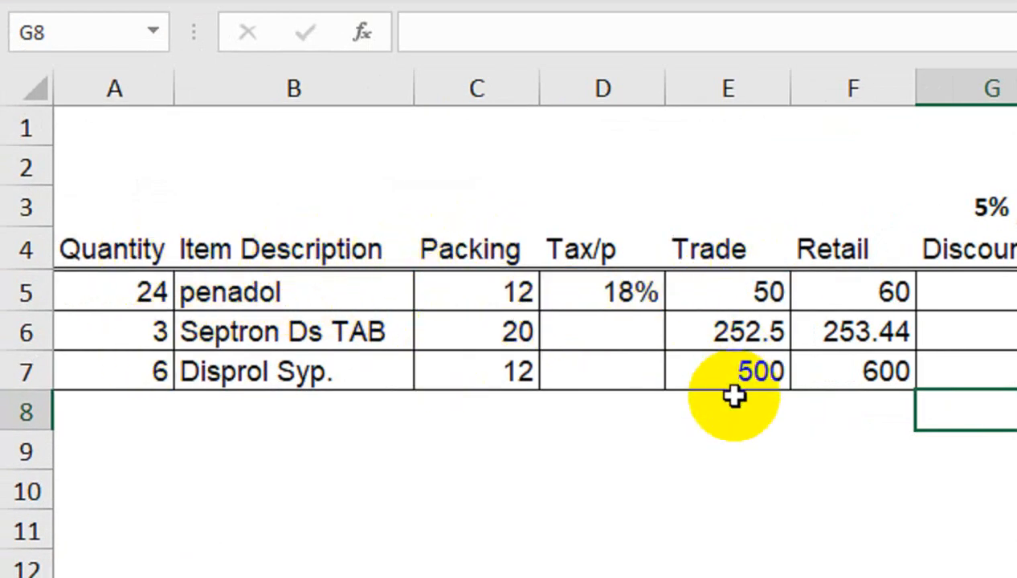
Enter the discount formula =E5*5% in G5 of the table with quantity, packing and tax columns.
left_click(941, 294)
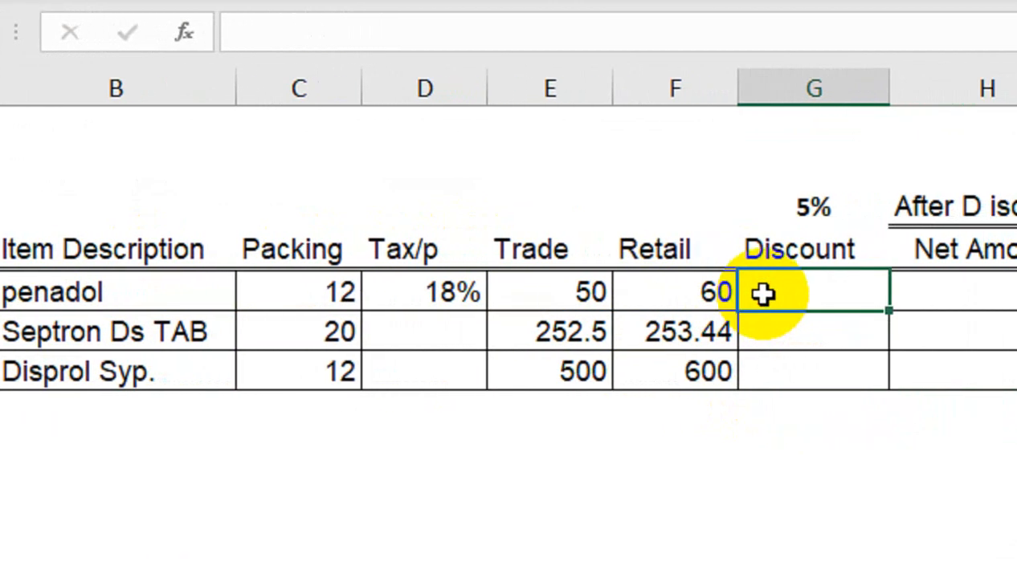
type("=")
left_click(533, 291)
type("*/")
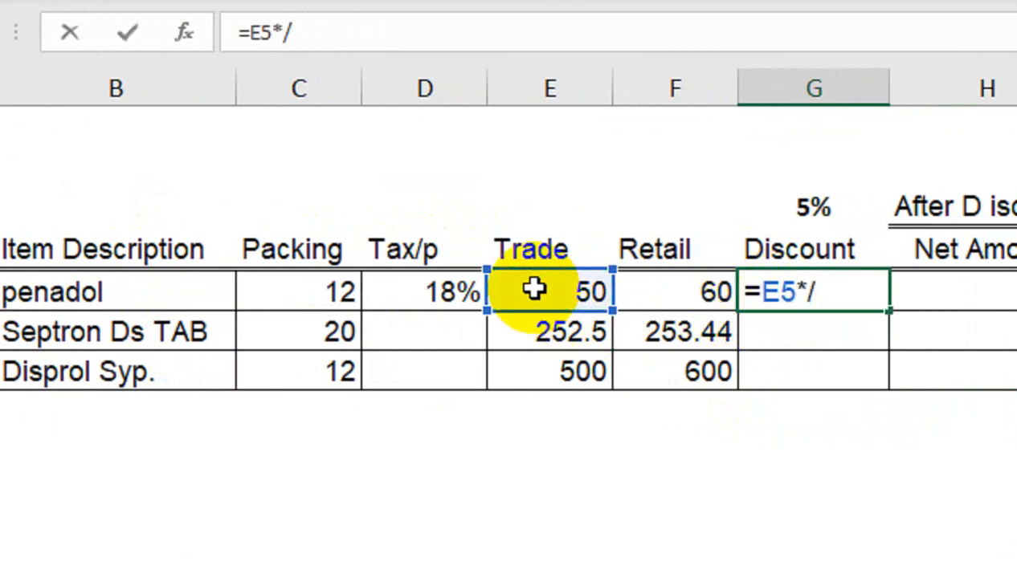
key("BackSpace")
type("%")
key("Return")
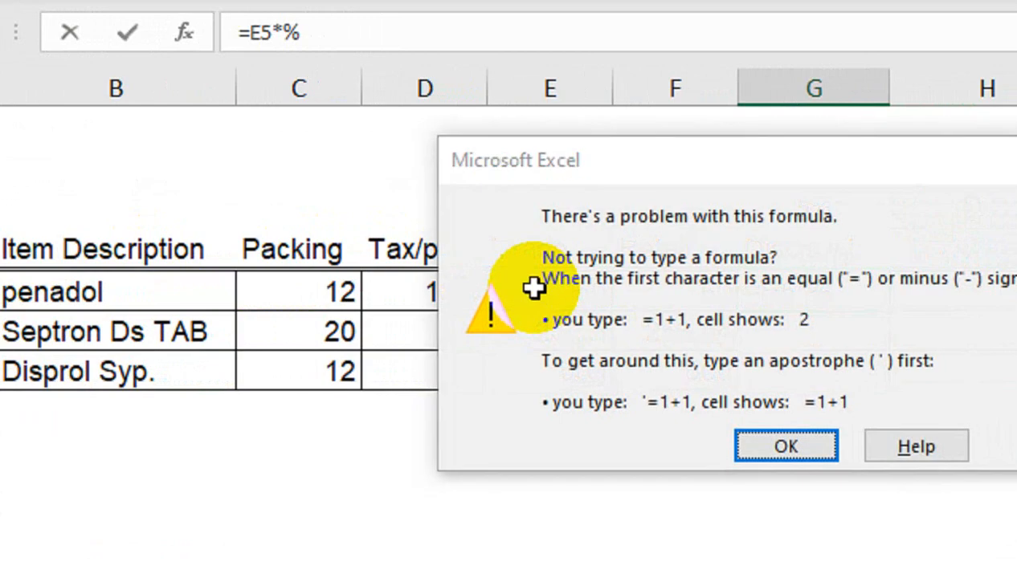
key("Return")
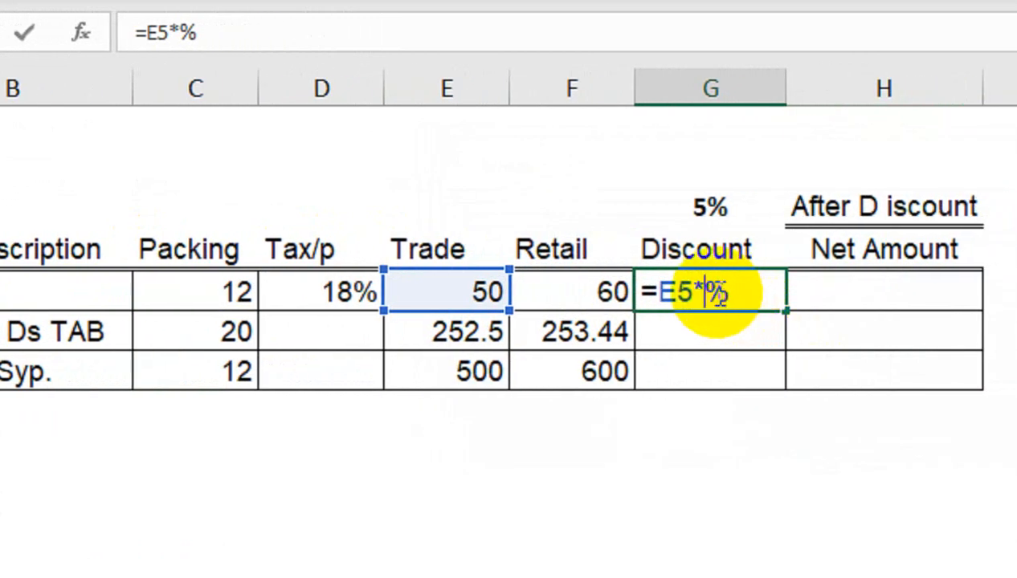
left_click(711, 292)
type("5")
key("Return")
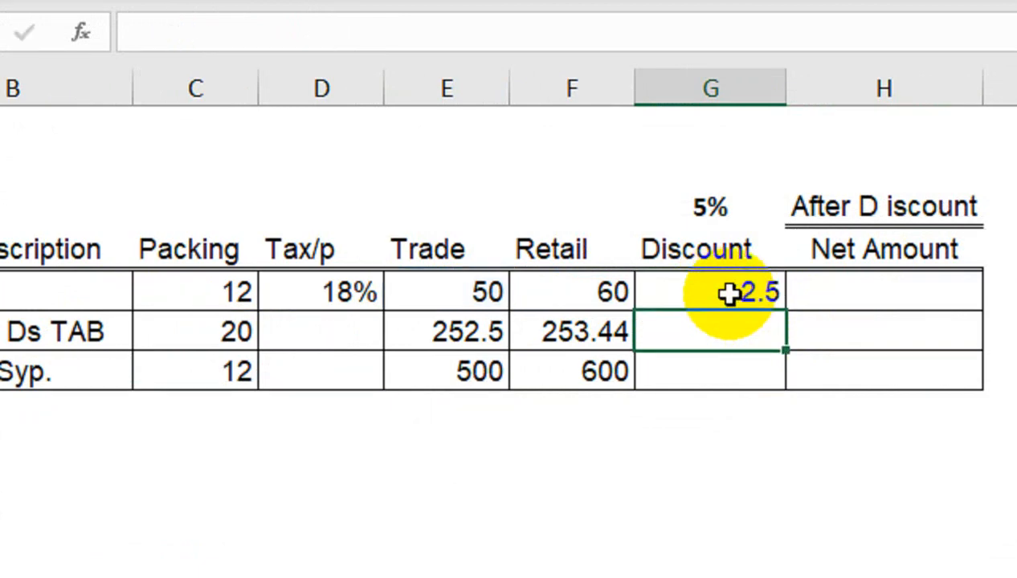
left_click(728, 294)
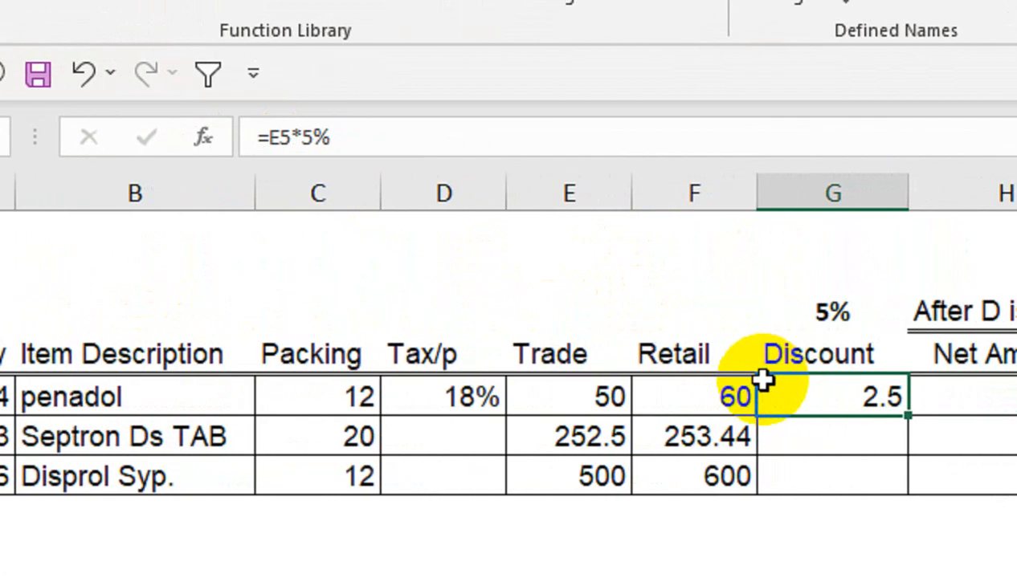
Enter the net amount formula =(E5/C5)*A5-G5 in H5.
left_click(946, 401)
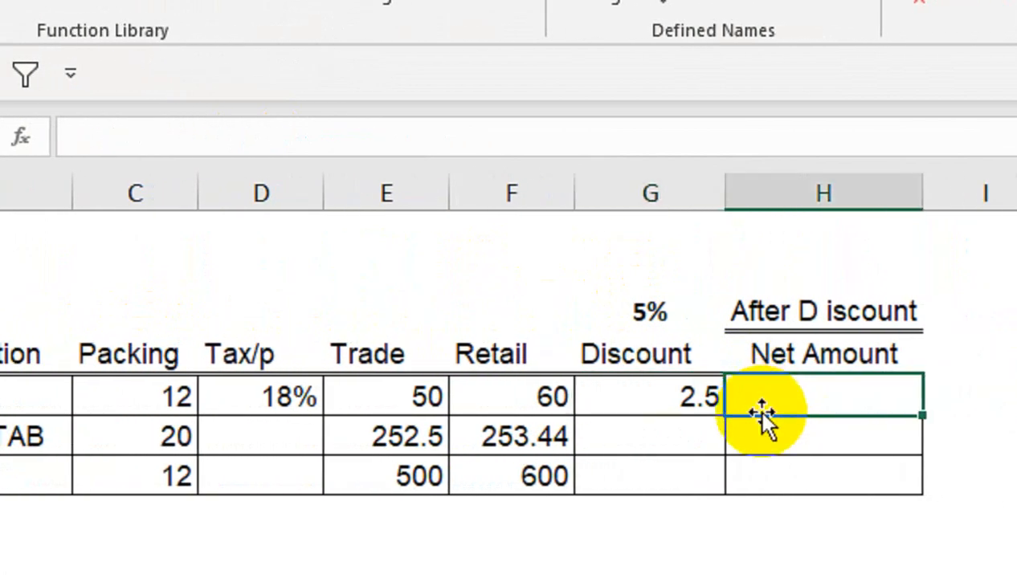
type("=(")
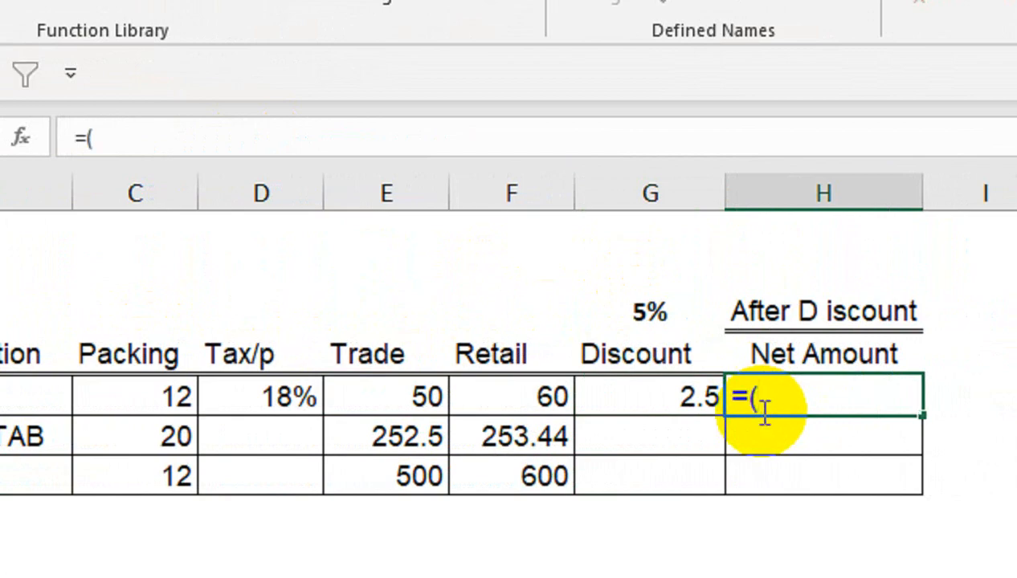
left_click(413, 390)
type("/")
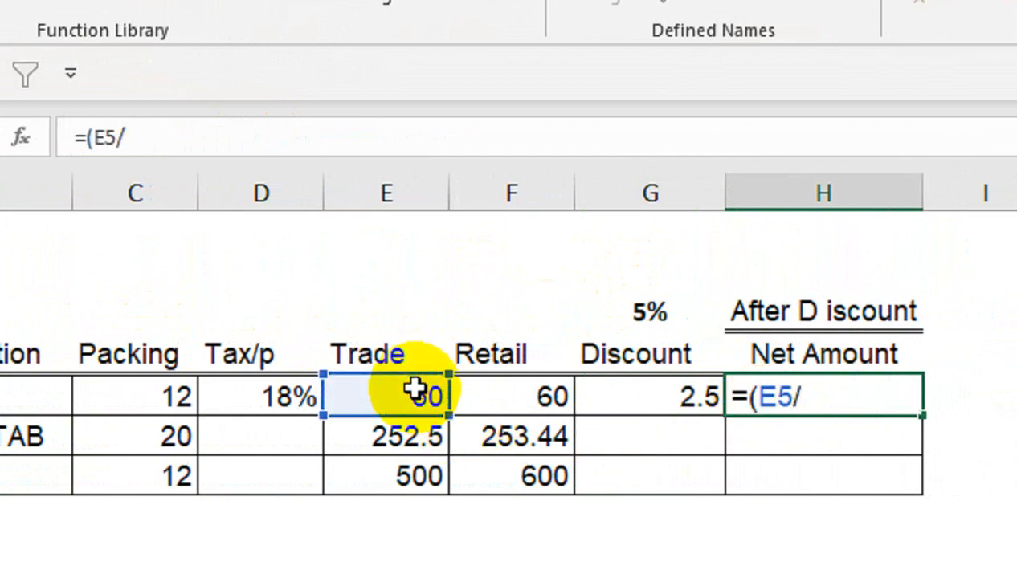
left_click(138, 396)
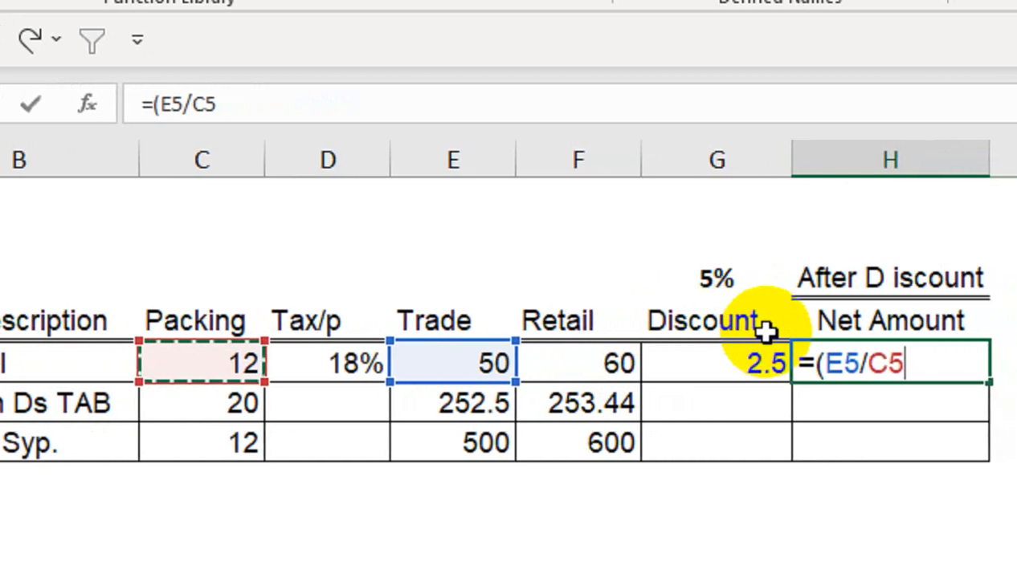
type(")*")
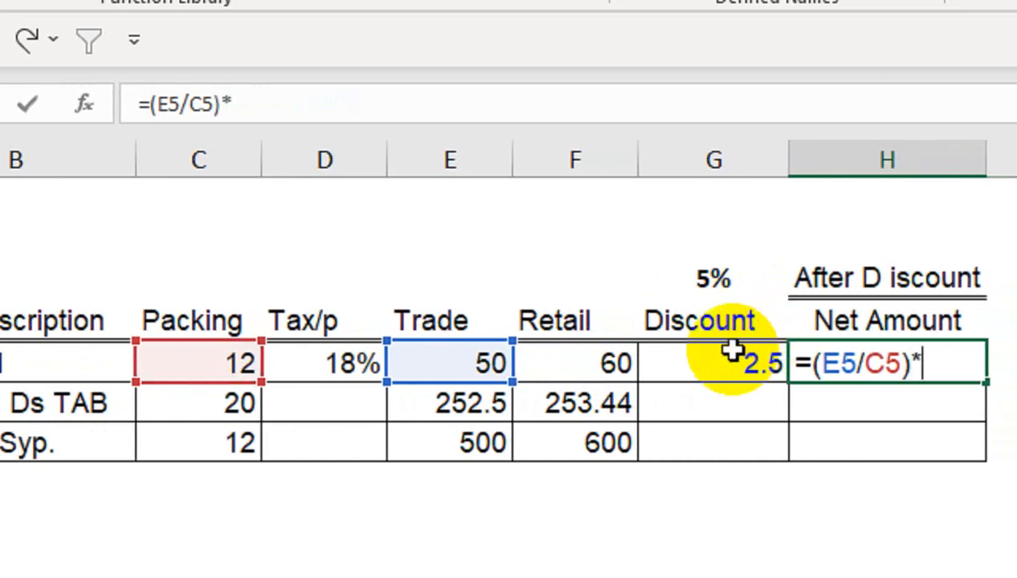
left_click(163, 364)
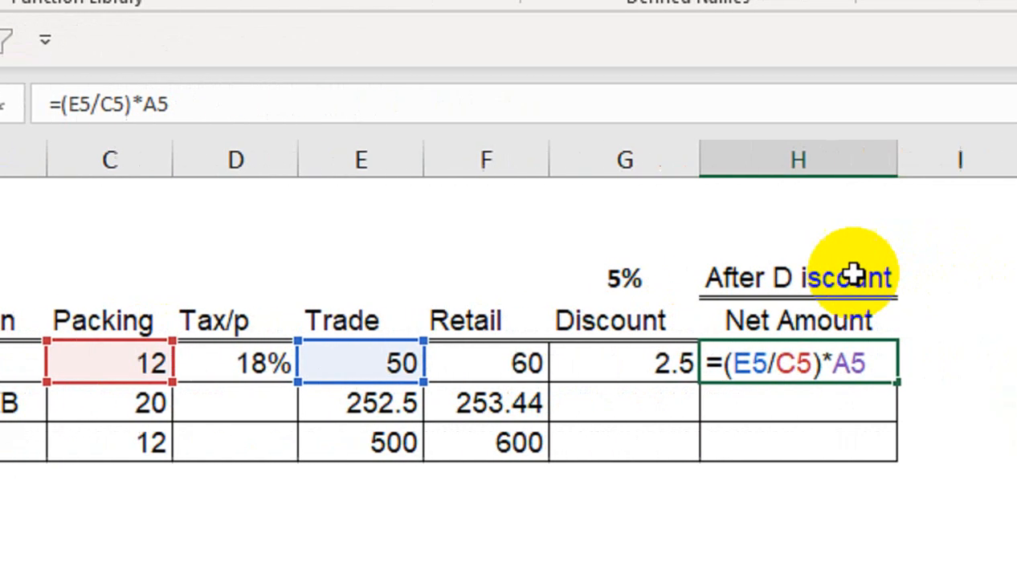
type("-")
left_click(682, 373)
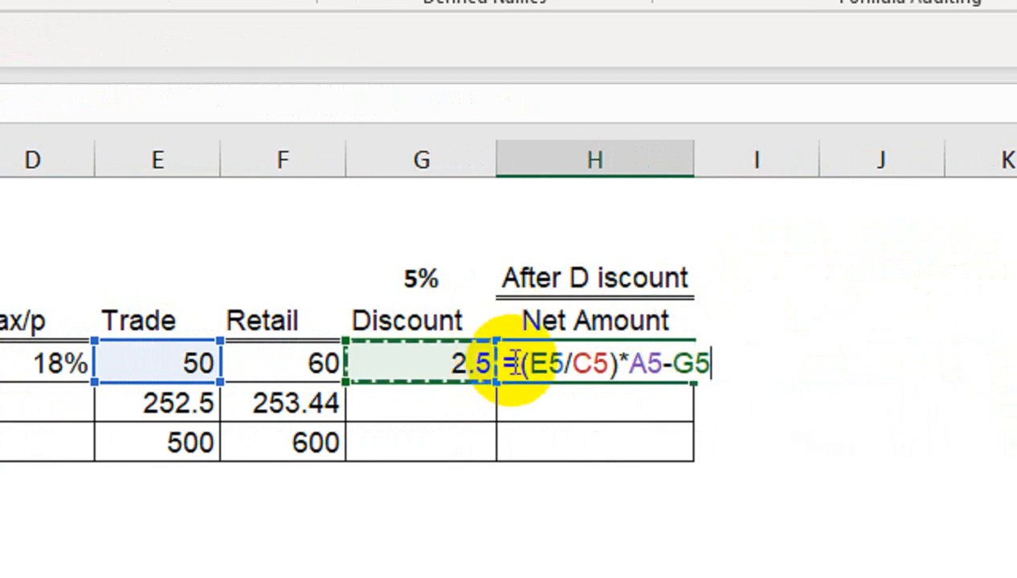
key("Return")
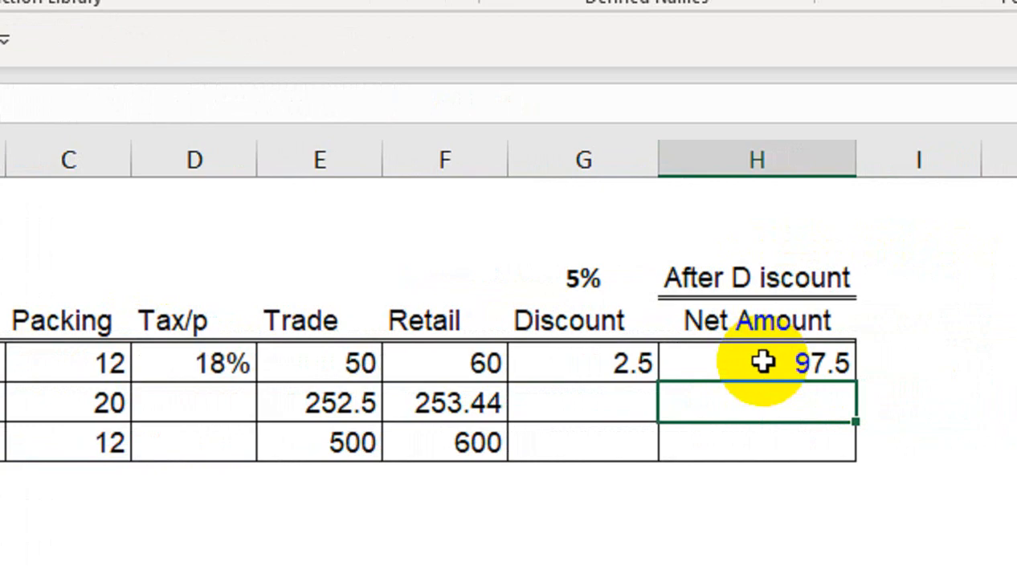
left_click(760, 366)
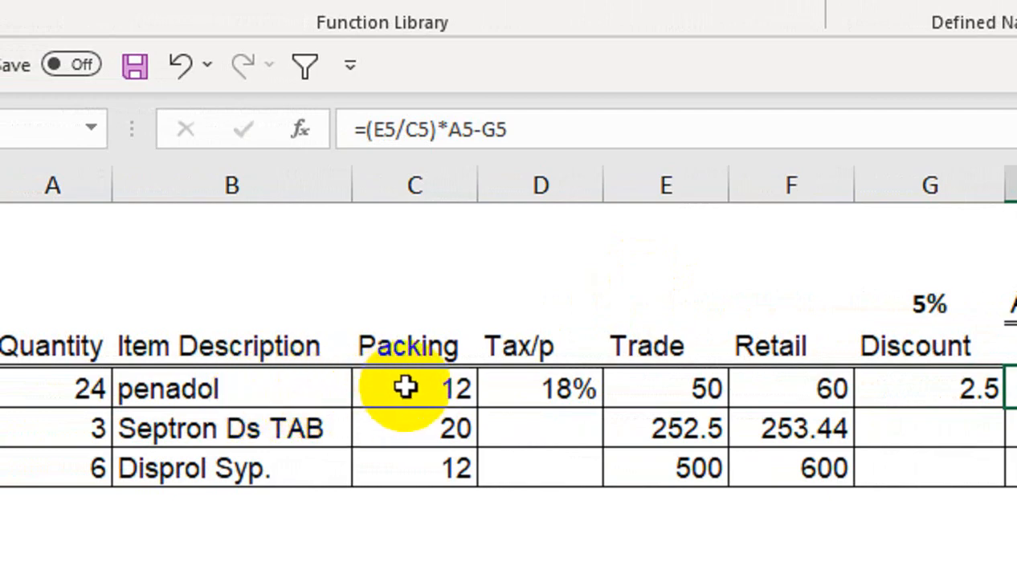
Set the penadol quantity in A5 to 18.
left_click(108, 388)
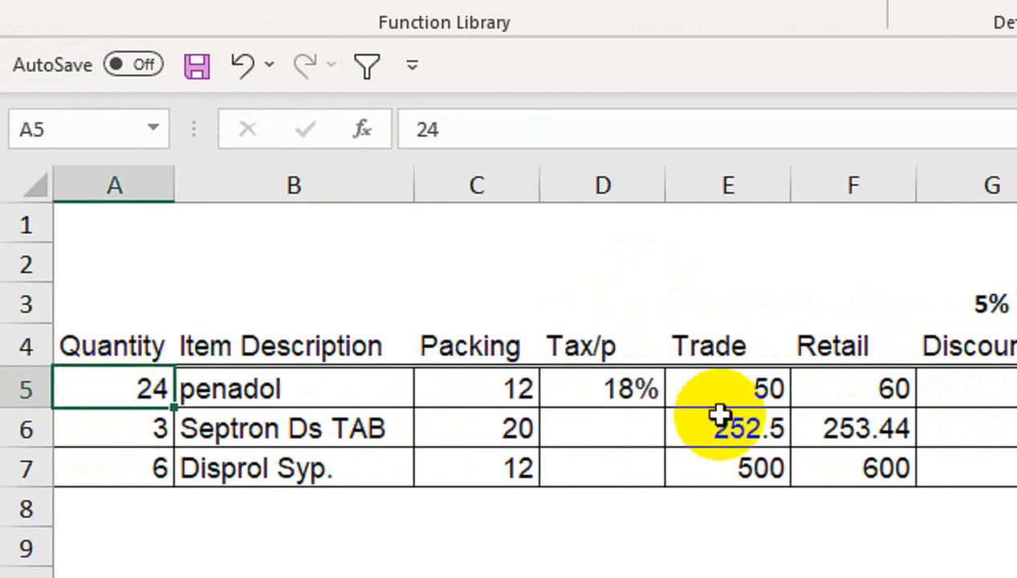
type("18")
key("Return")
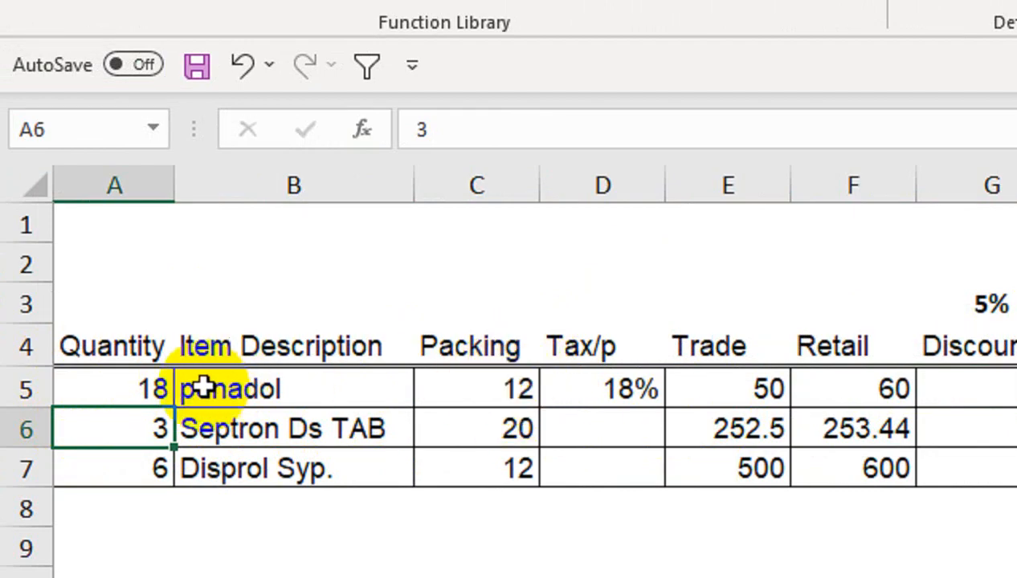
Set the penadol quantity in A5 to 6.
left_click(148, 387)
type("6")
key("Return")
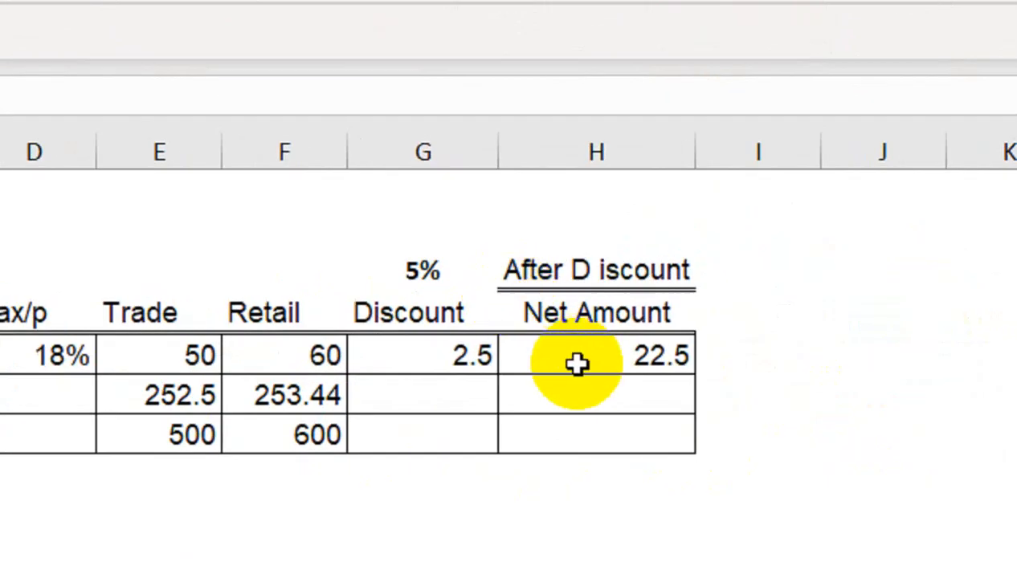
Delete the whole Discount column G and clear the broken Net Amount formula from penadol's row.
left_click(463, 359)
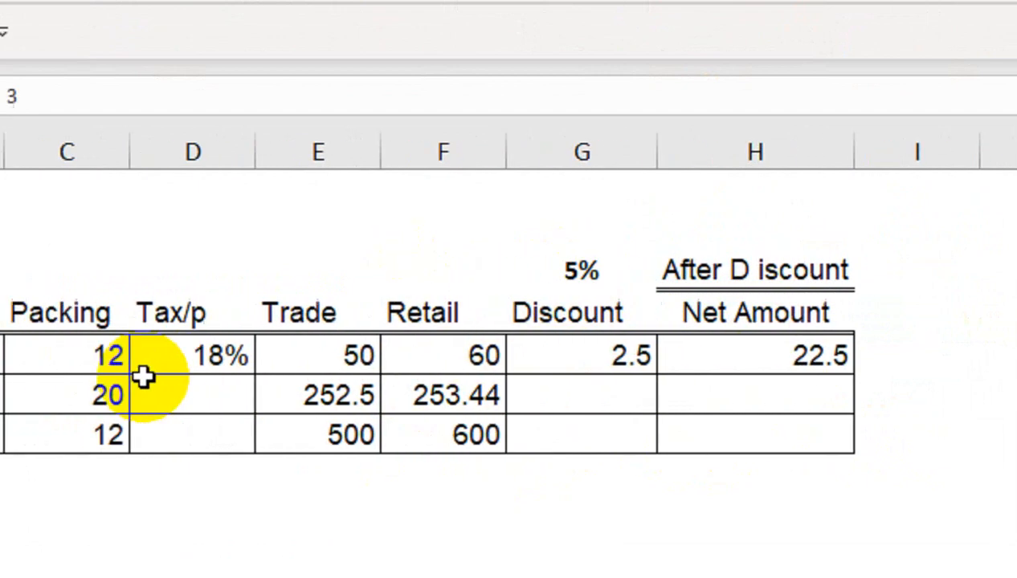
left_click(169, 384)
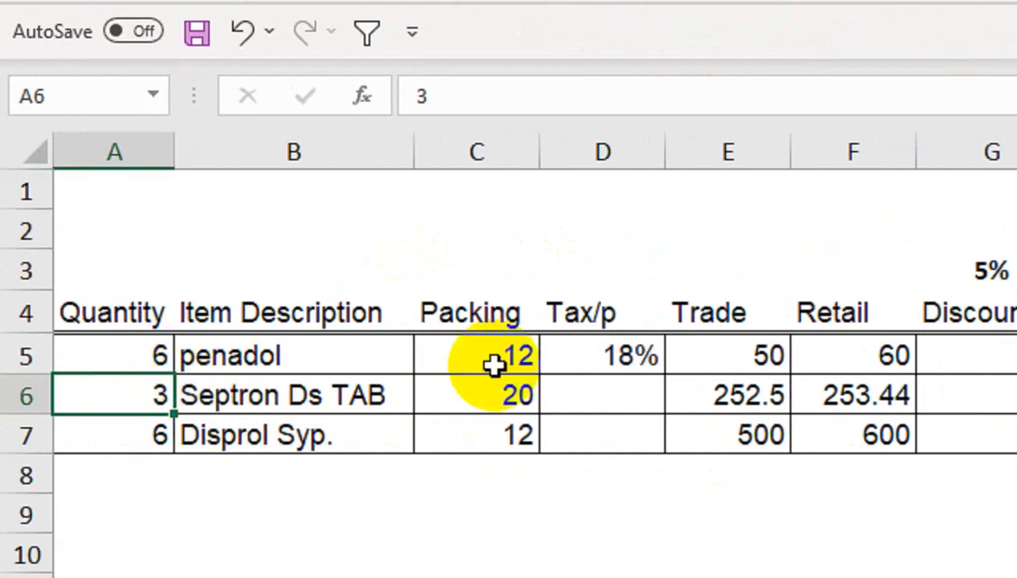
right_click(992, 153)
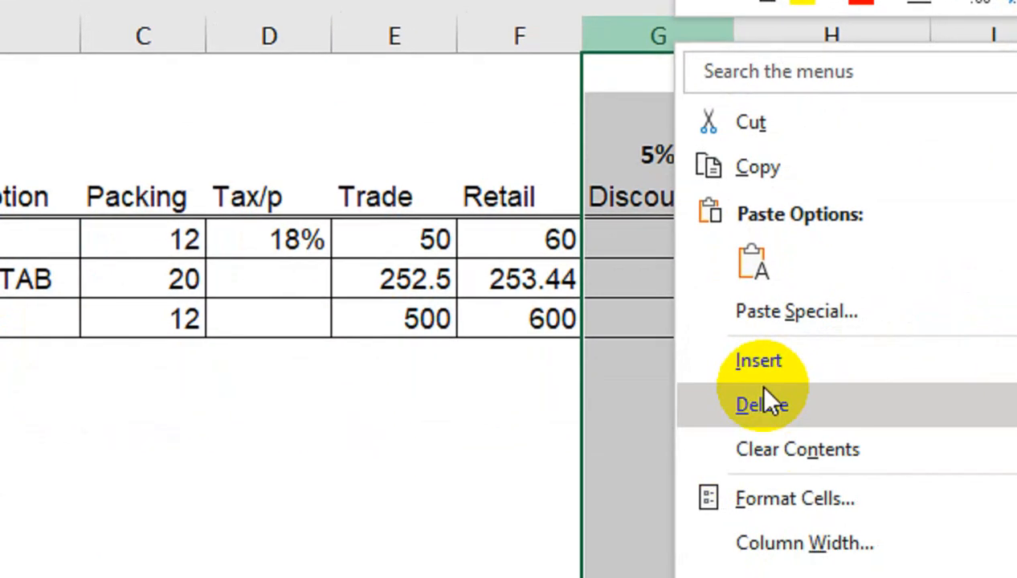
left_click(770, 465)
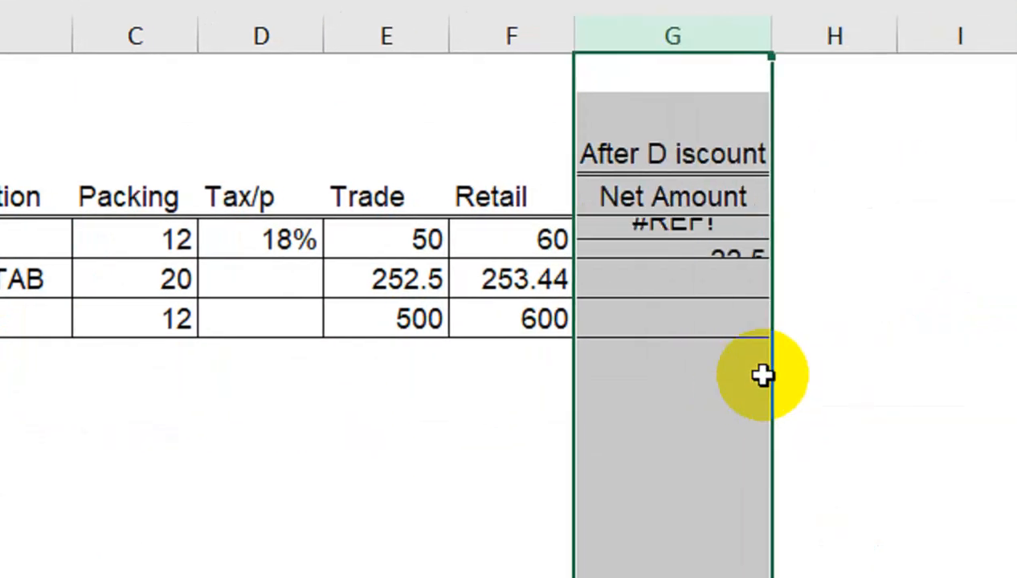
left_click(750, 308)
key("Delete")
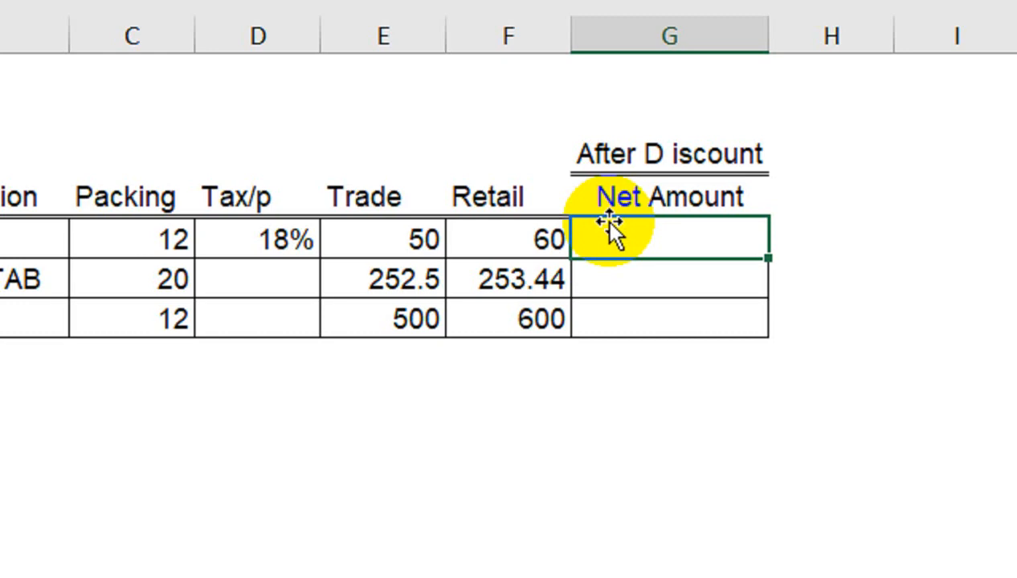
Enter the after-discount net amount formula =(E5/C5)*A5-((E5*5%)/C5*A5) in G5 for penadol.
type("=(")
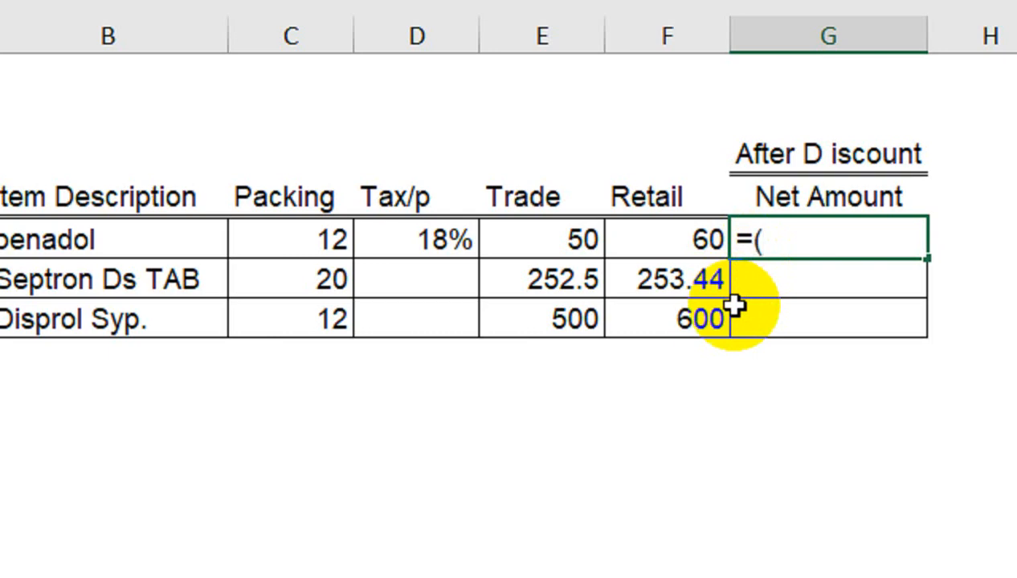
left_click(572, 249)
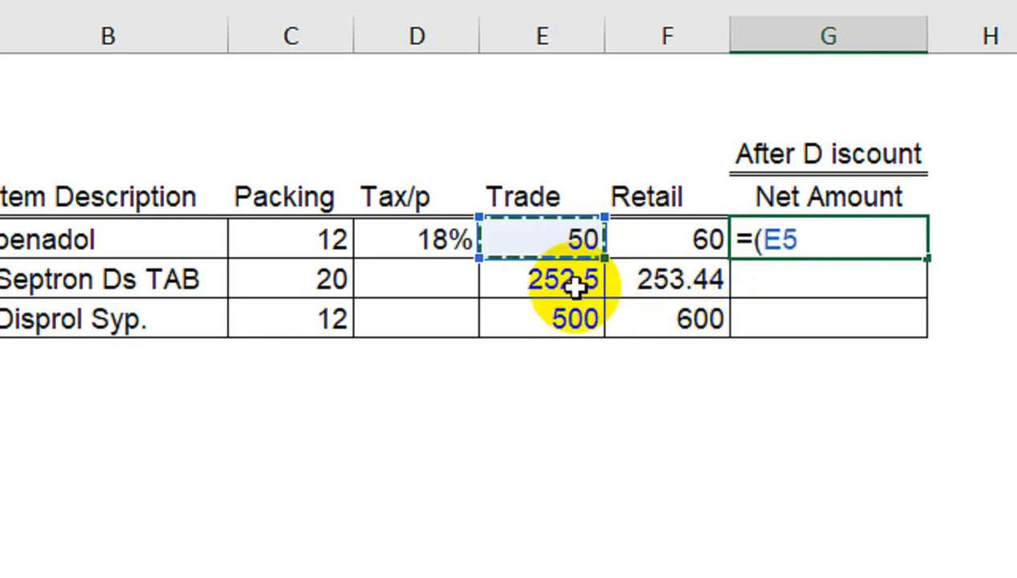
type("/")
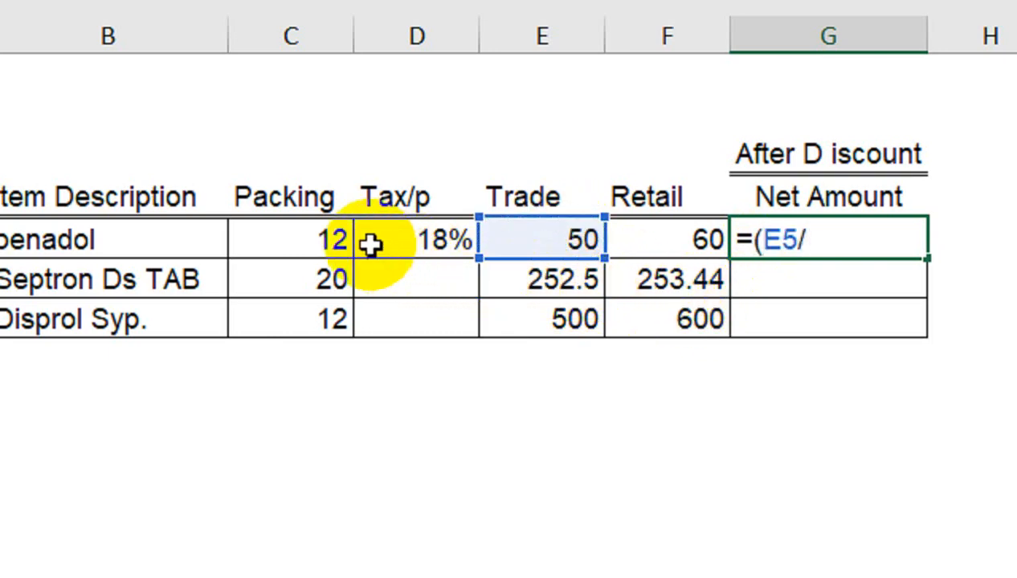
left_click(345, 235)
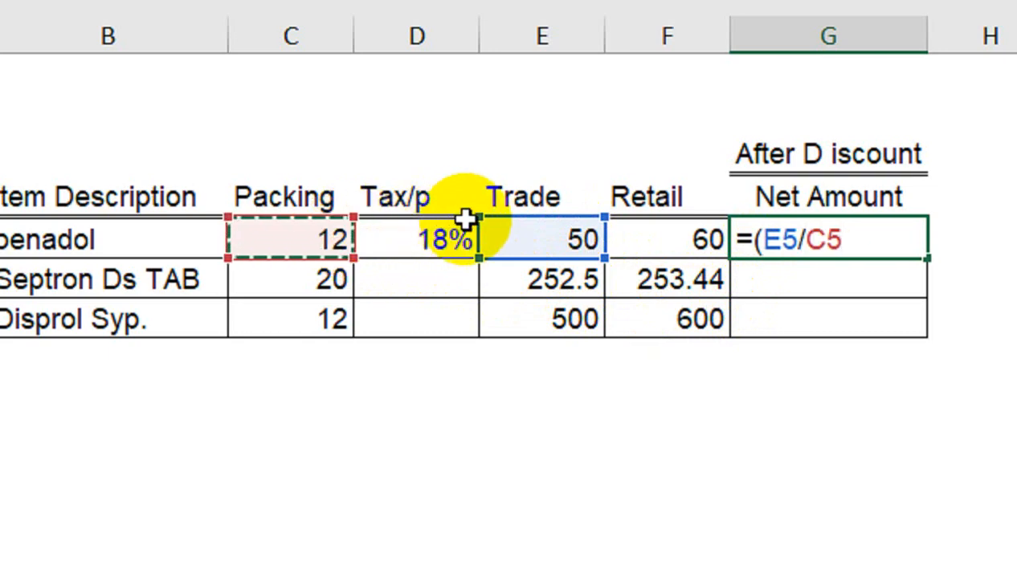
type(")*")
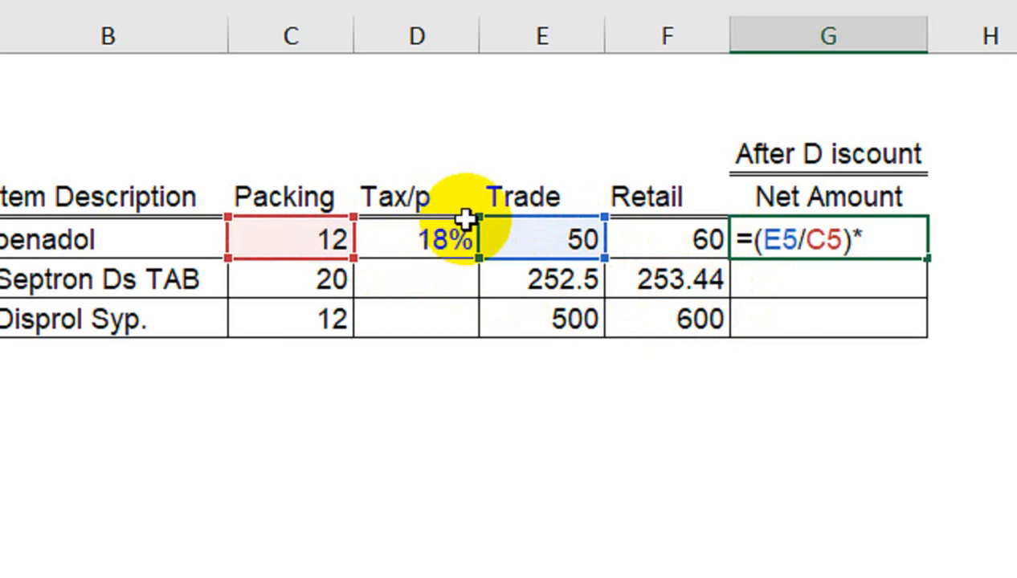
left_click(145, 241)
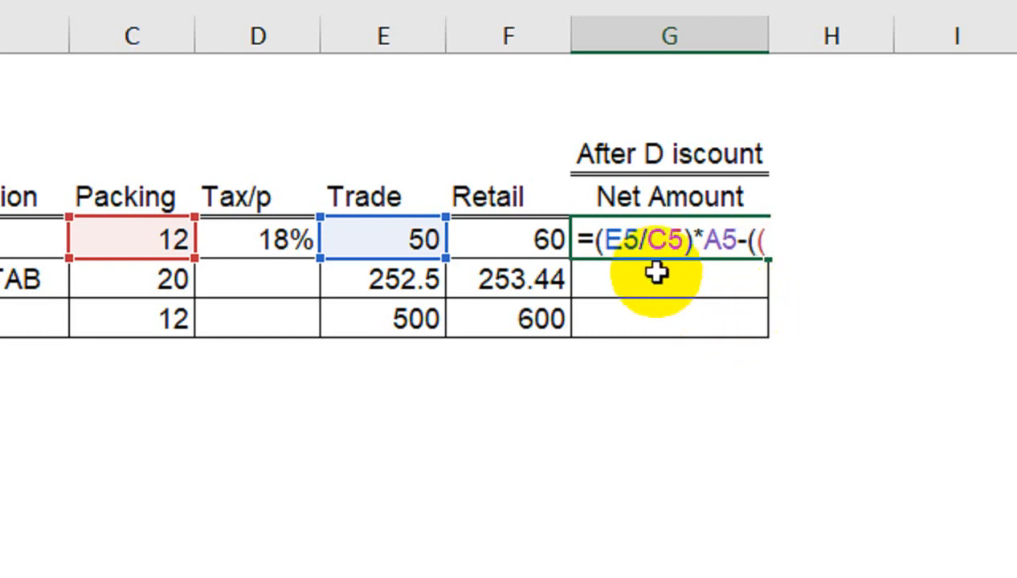
left_click(412, 226)
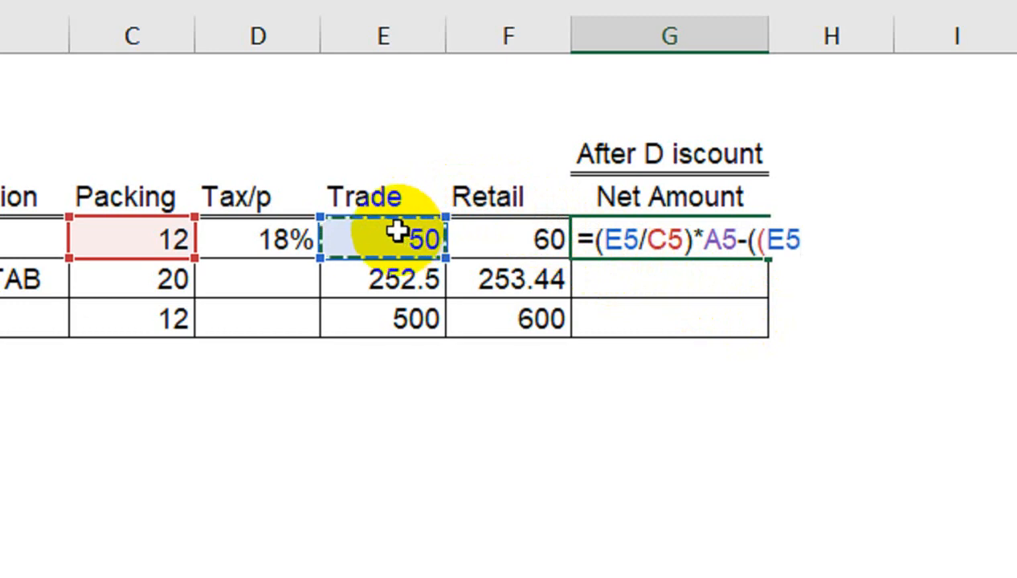
type("*")
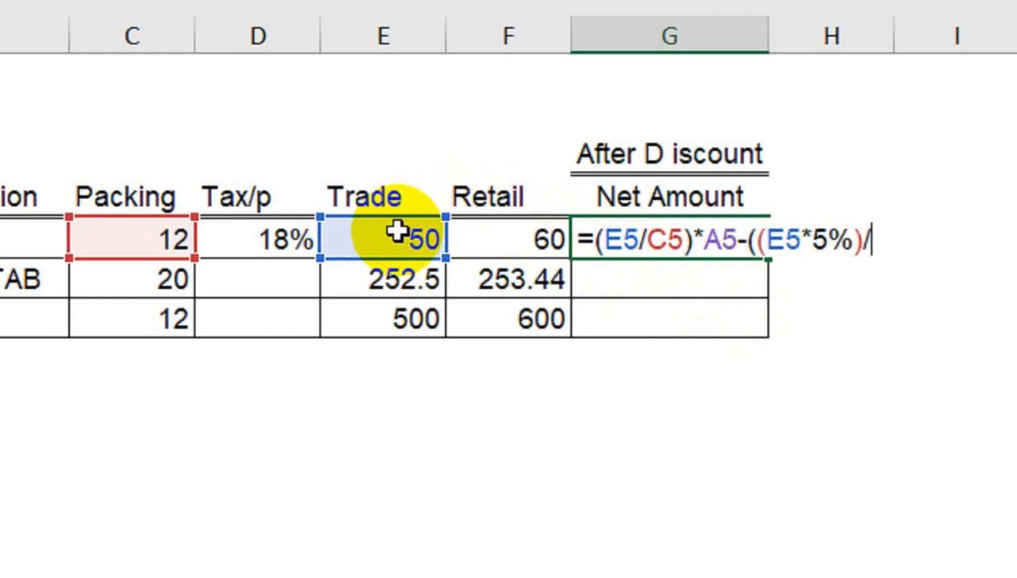
left_click(172, 240)
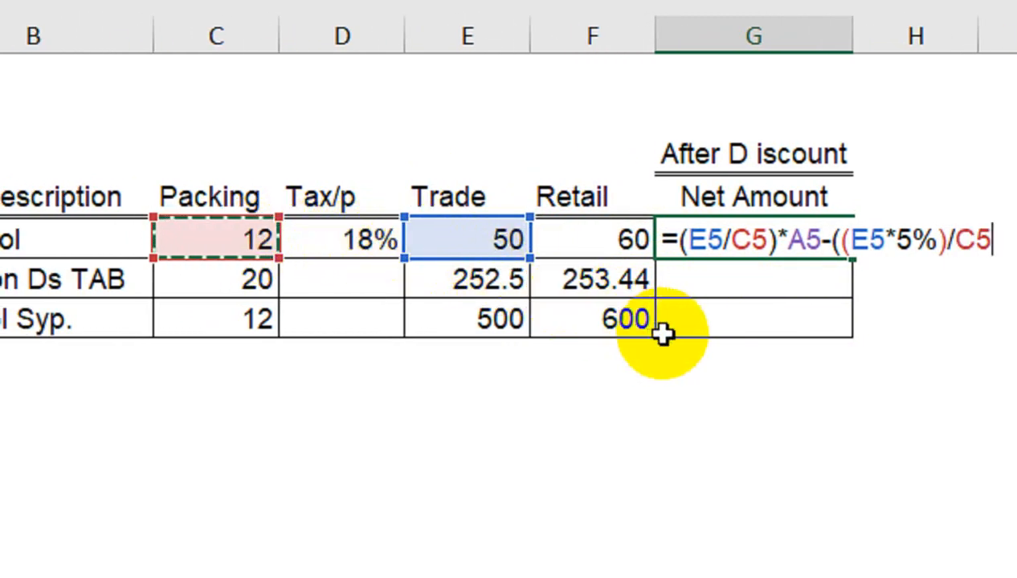
type("*")
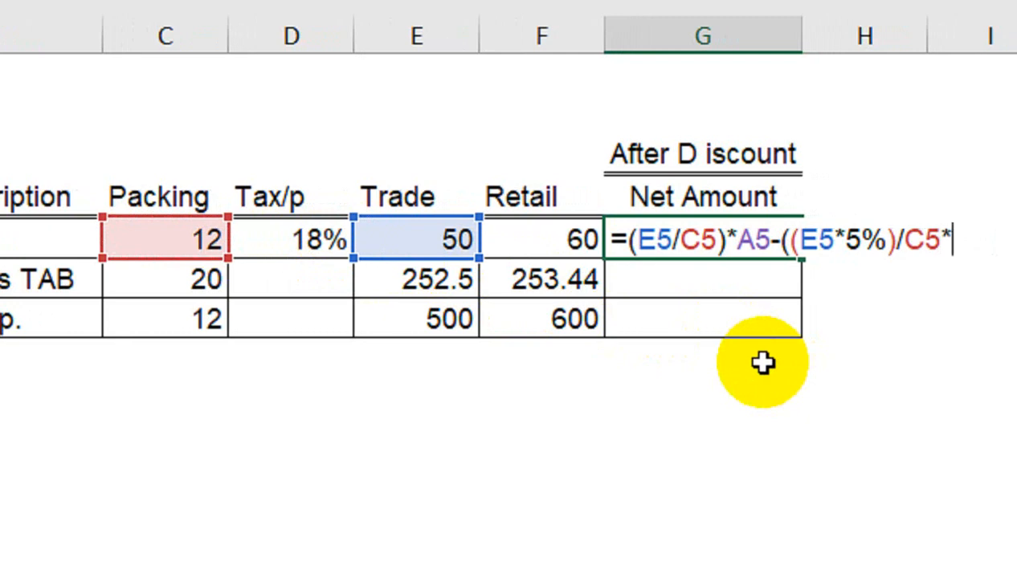
left_click(118, 254)
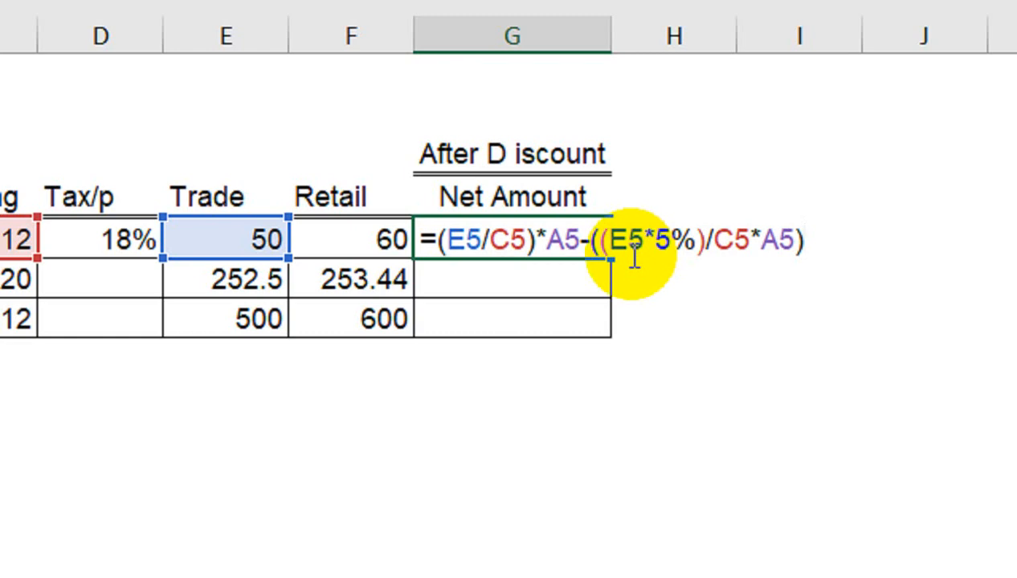
key("Return")
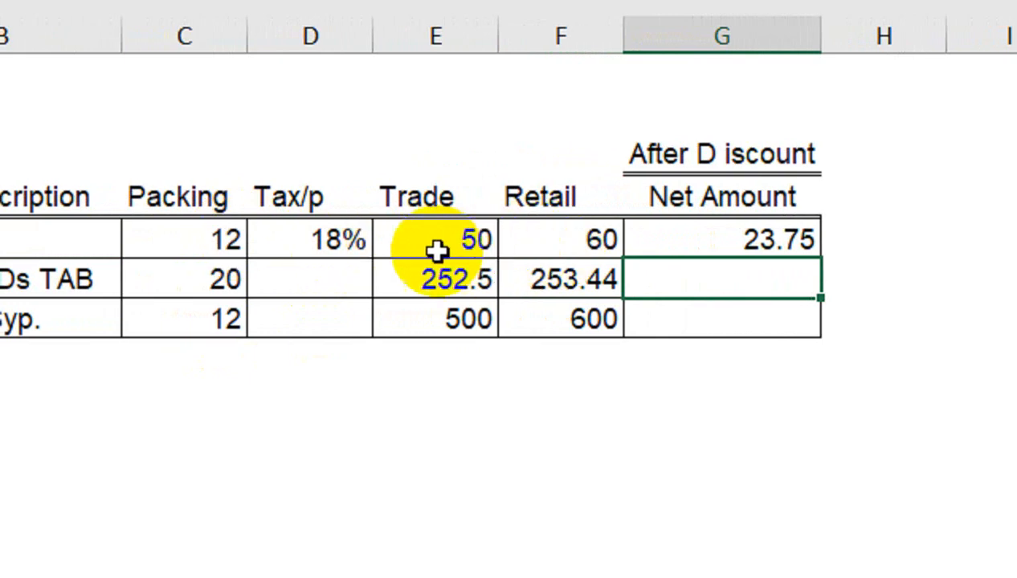
Set the penadol quantity in A5 to 24 and check the net amount formula in G5.
left_click(102, 231)
type("24")
key("Return")
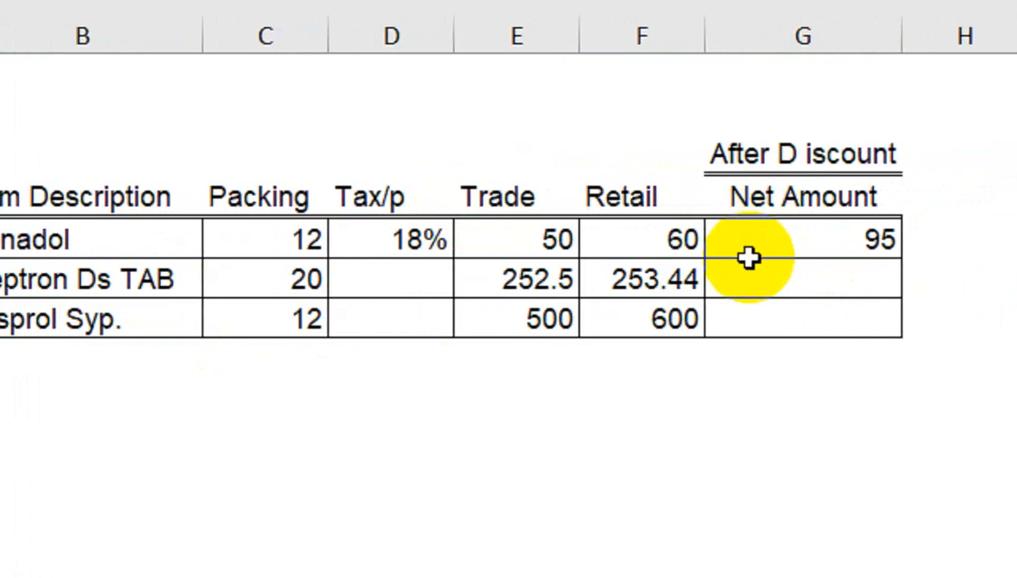
left_click(537, 230)
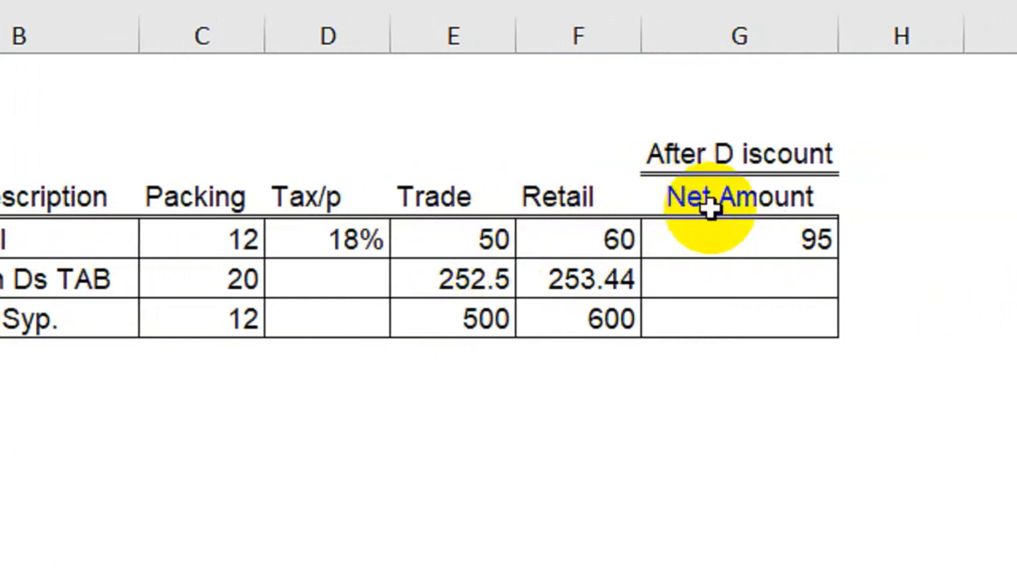
left_click(755, 250)
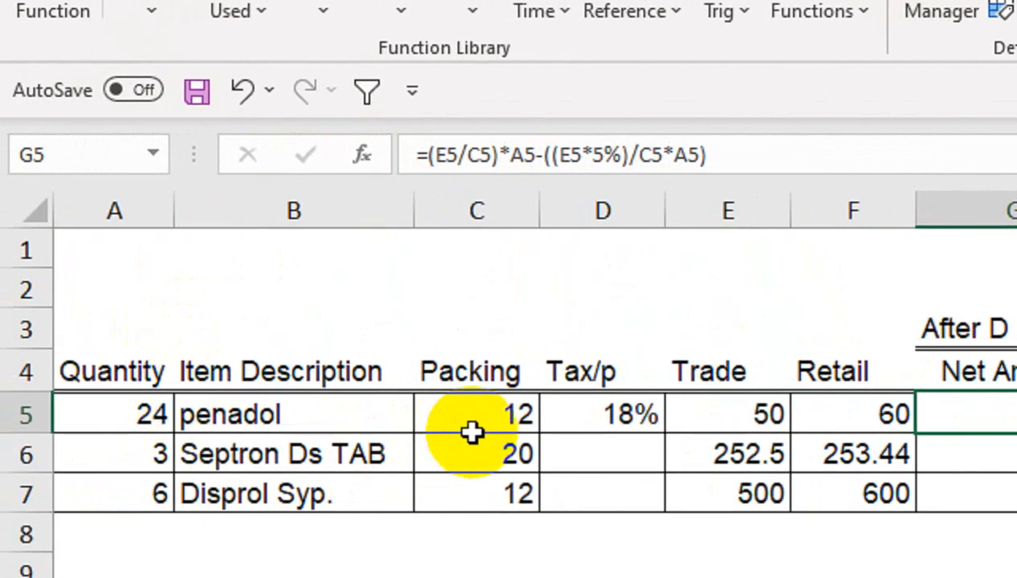
Set the penadol quantity in A5 to 12.
left_click(115, 393)
type("1")
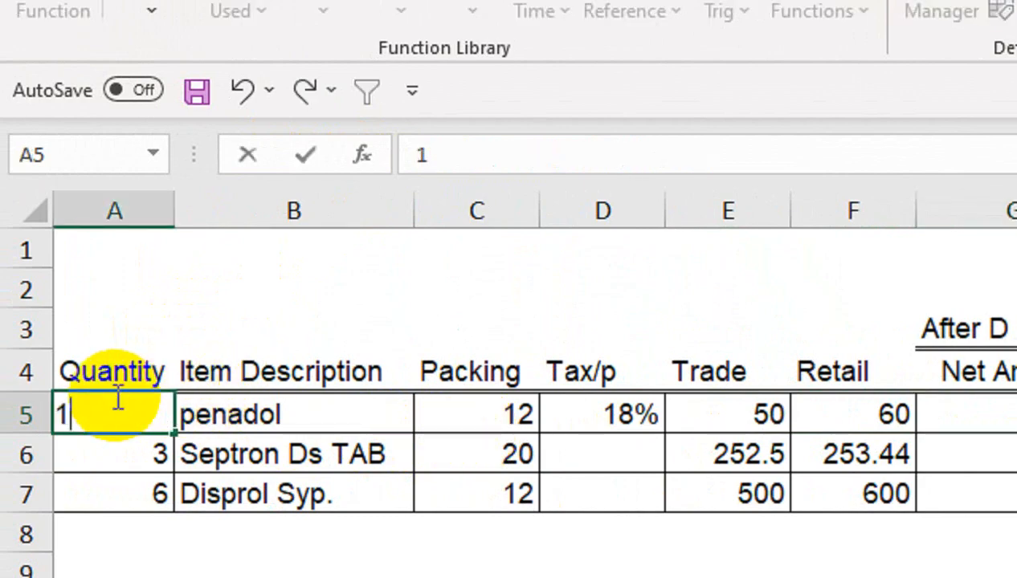
type("23")
key("Return")
left_click(116, 393)
type("21")
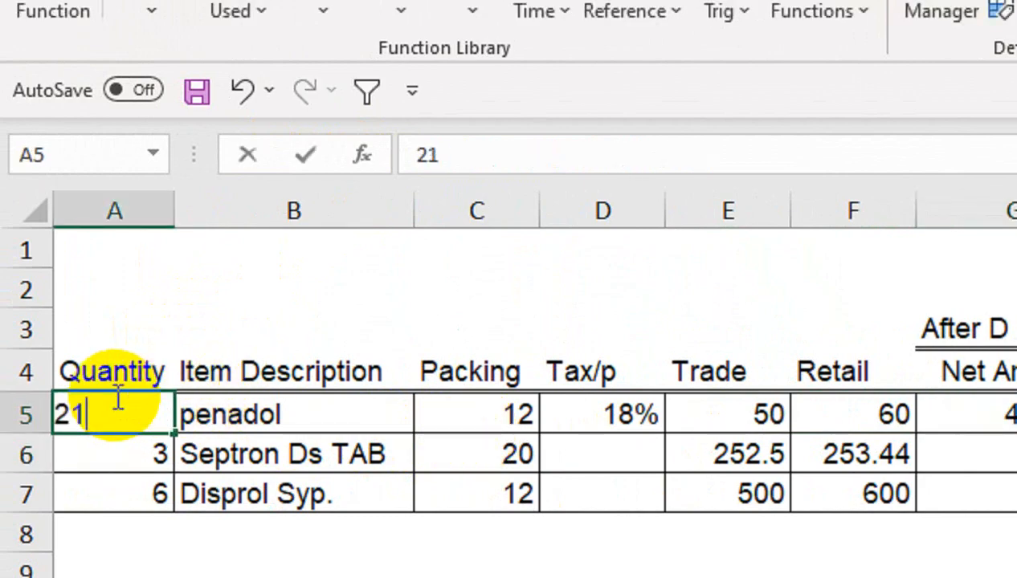
key("BackSpace")
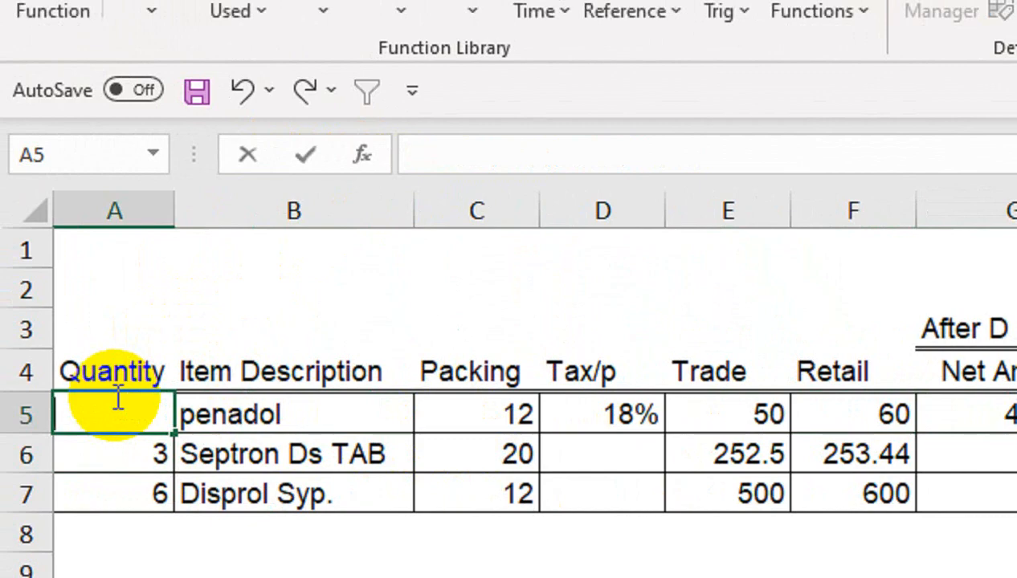
type("12")
key("Return")
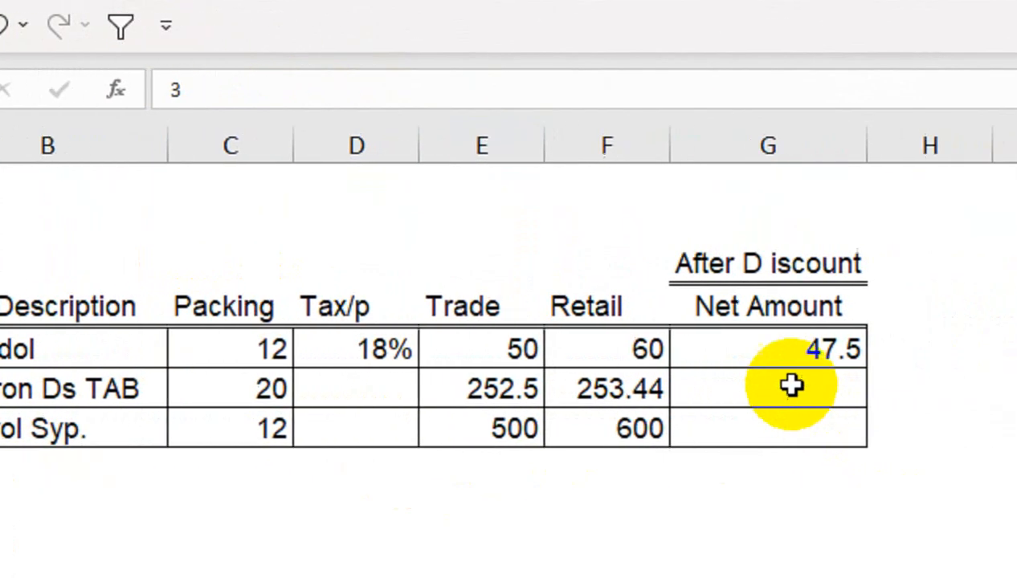
Work out the 5% discount on penadol's trade price in H5 with =E5*5/100.
left_click(940, 357)
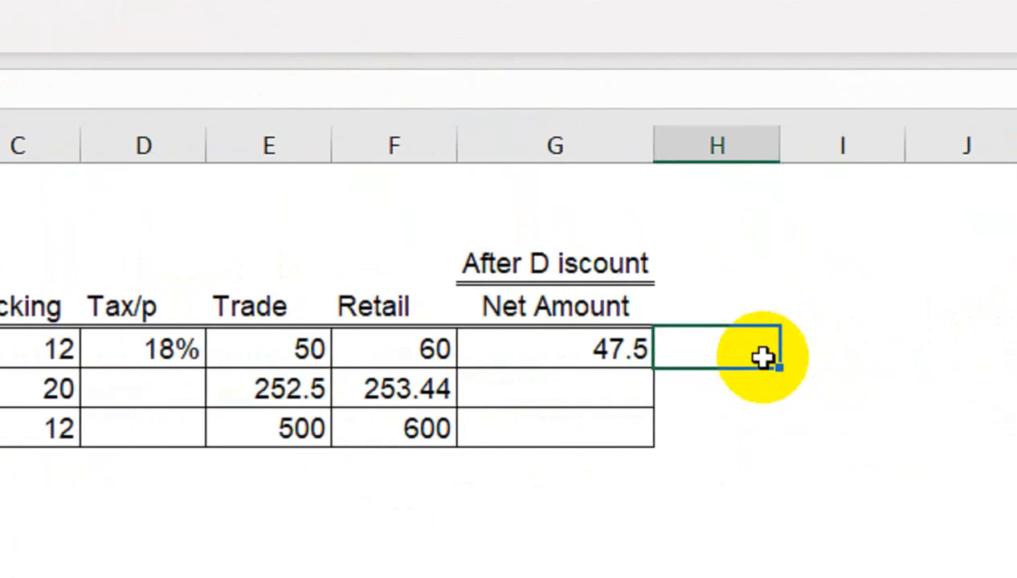
type("=")
left_click(281, 348)
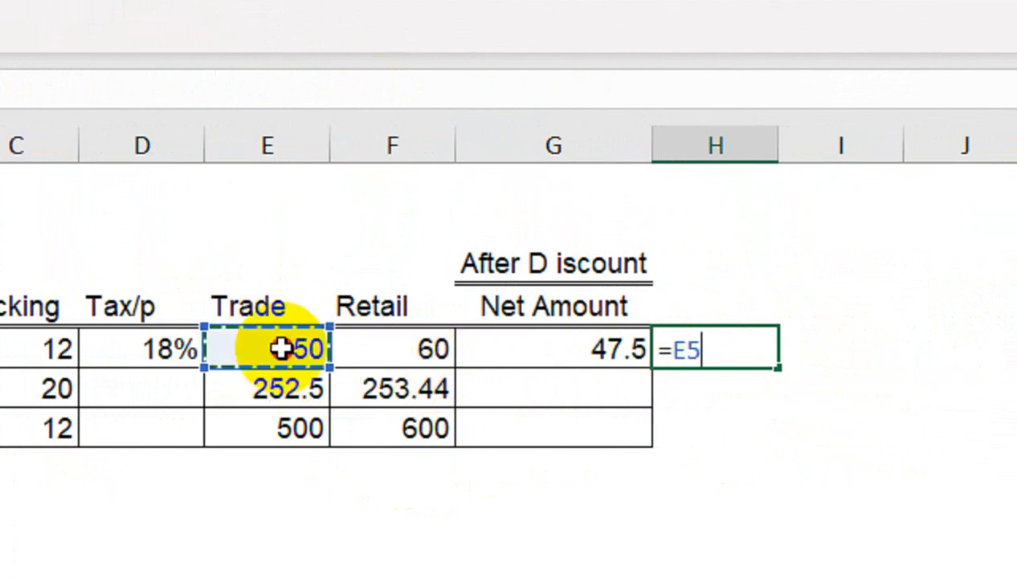
type("*5/10")
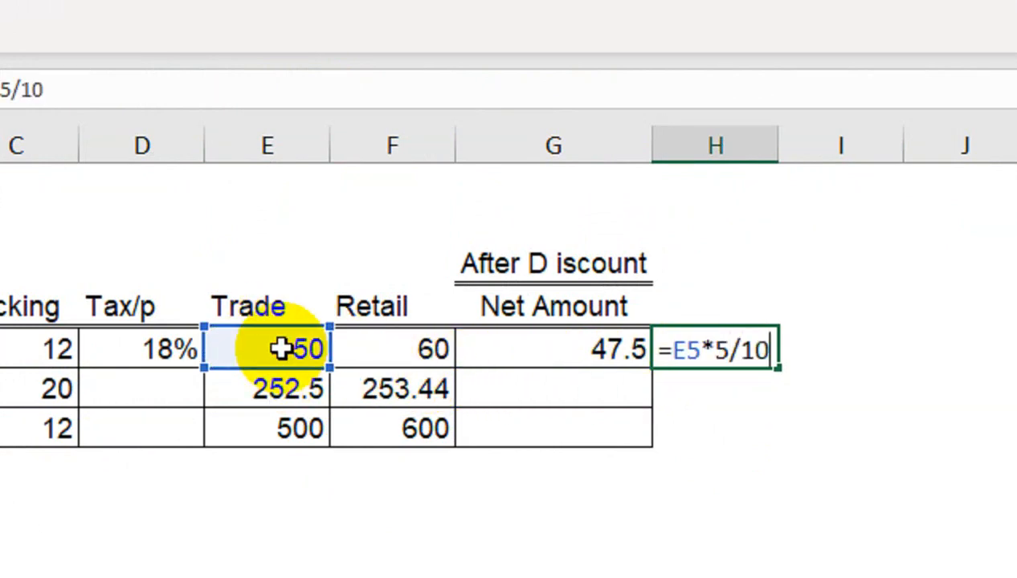
type("0")
key("Return")
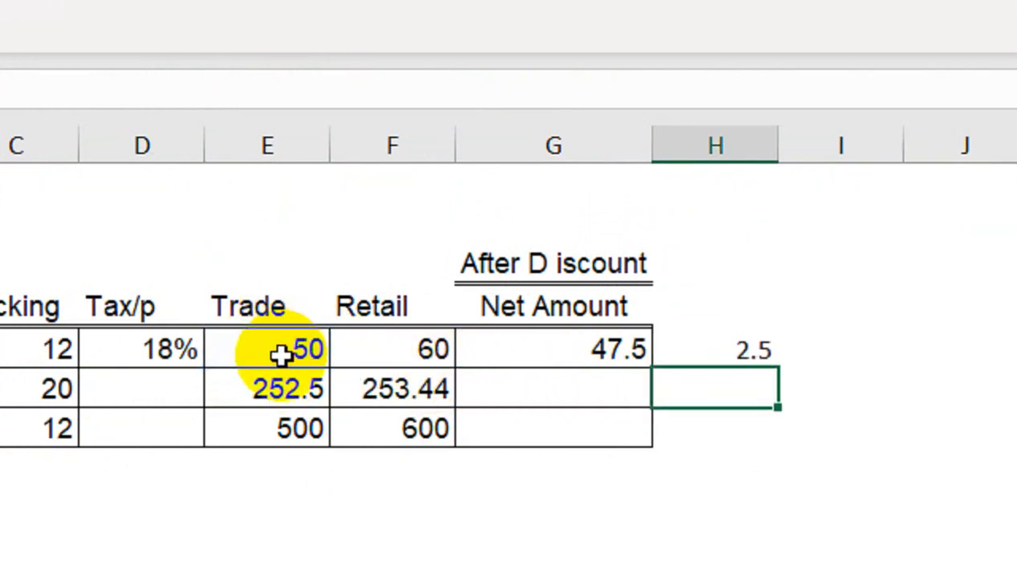
Subtract the discount from the trade price in H6 with =E5-H5, and clear the check cells H5:H6.
type("=")
left_click(239, 344)
type("-")
left_click(779, 346)
key("Return")
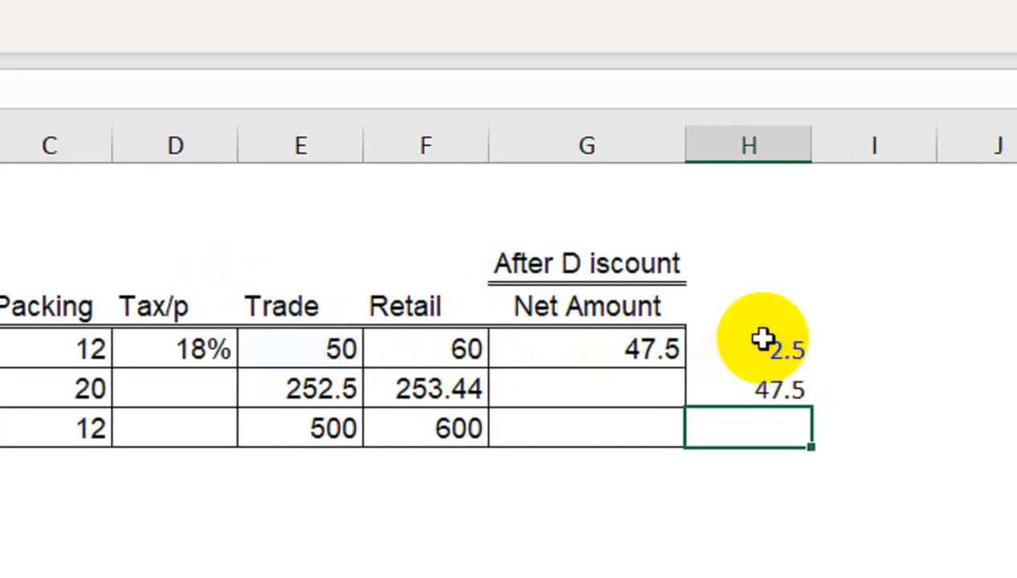
left_click_drag(760, 390, 776, 340)
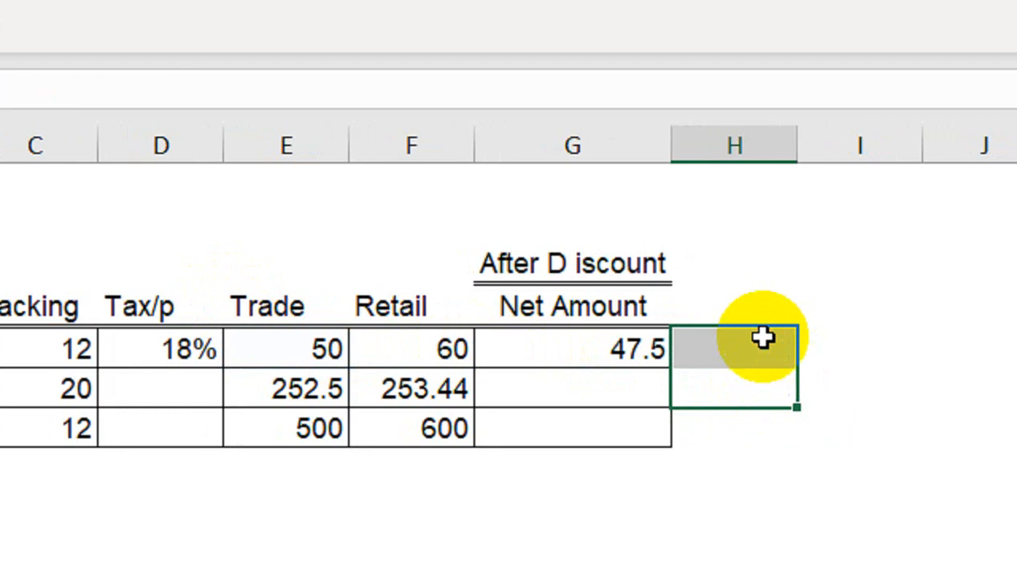
left_click(583, 337)
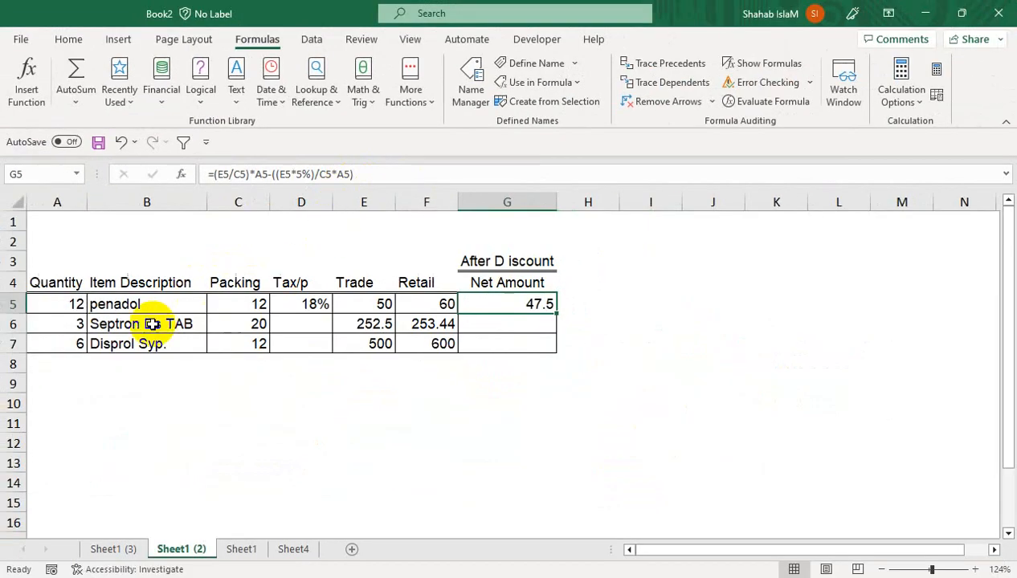
Test the net amount formula with penadol quantities of 24, 5 and 50 in A5.
left_click(80, 304)
type("2")
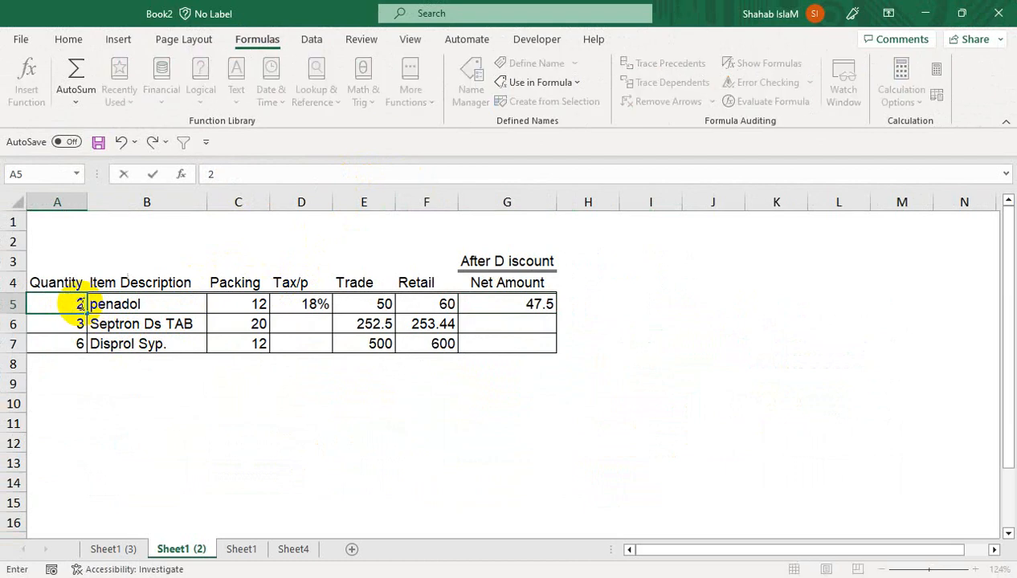
key("Return")
left_click(77, 305)
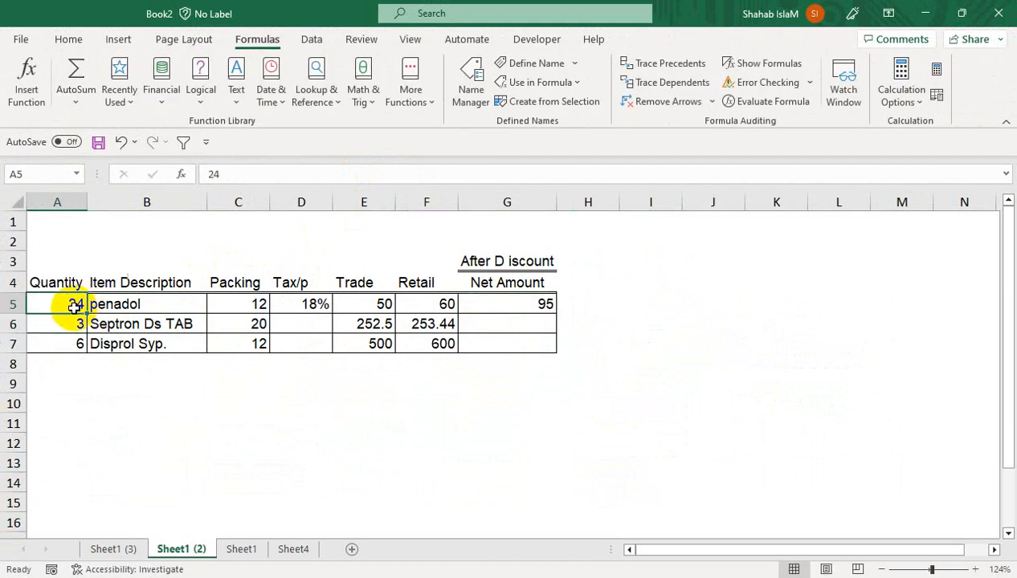
type("5")
key("Return")
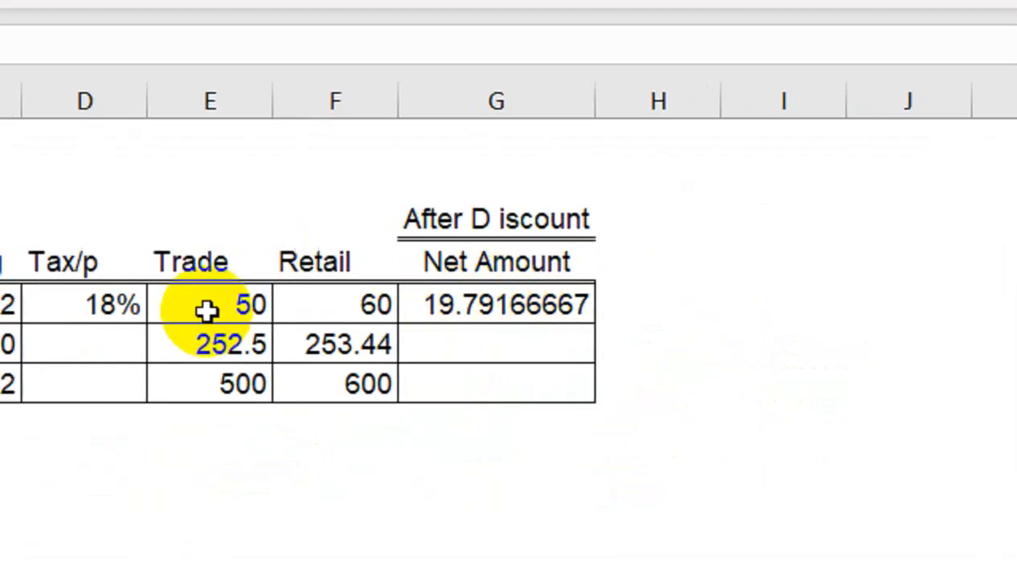
left_click(159, 297)
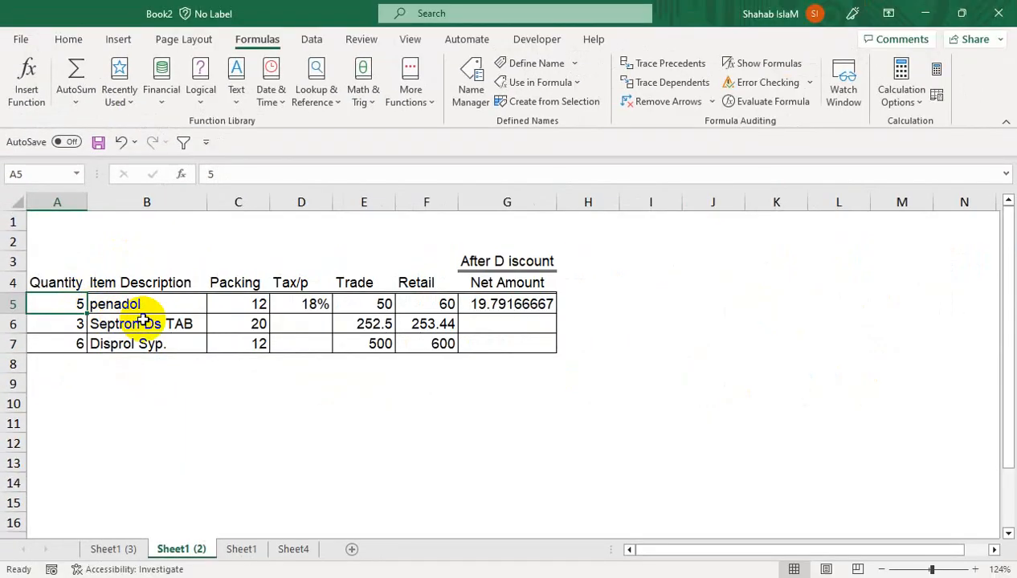
type("50")
key("Return")
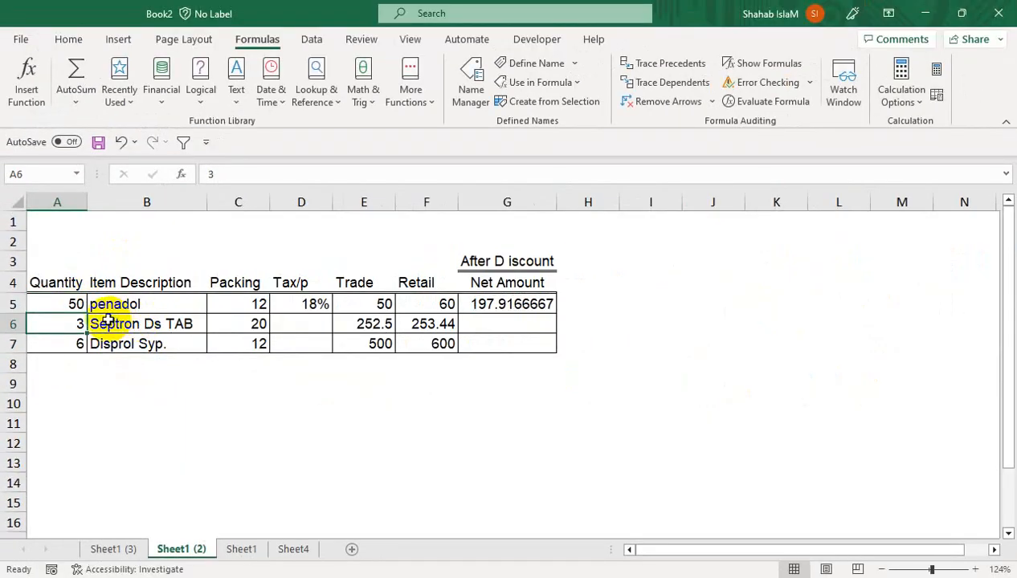
Set the penadol quantity in A5 to 24 and fill the net amount formula from G5 down to G7.
left_click(77, 303)
type("24")
key("Return")
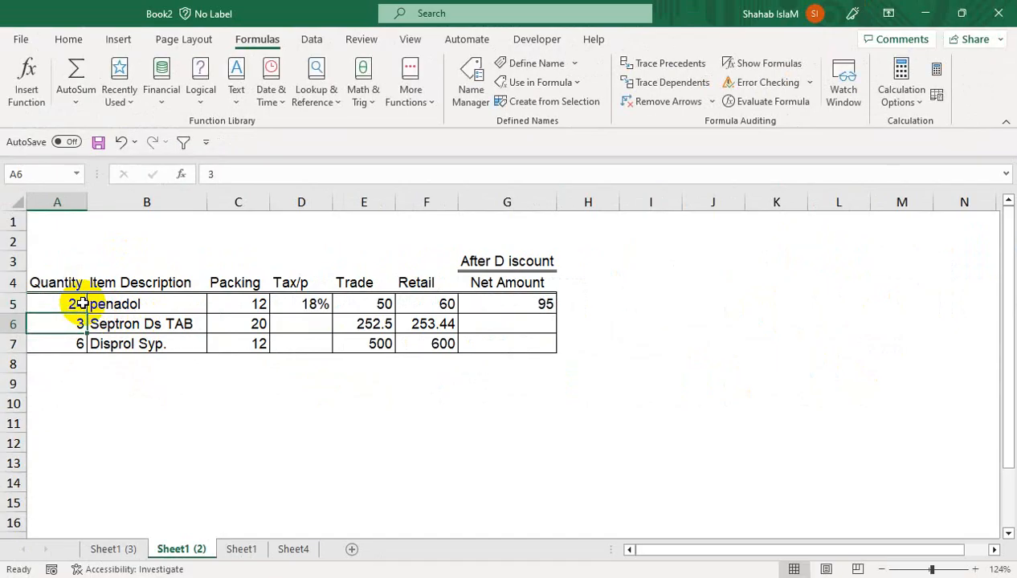
left_click(526, 305)
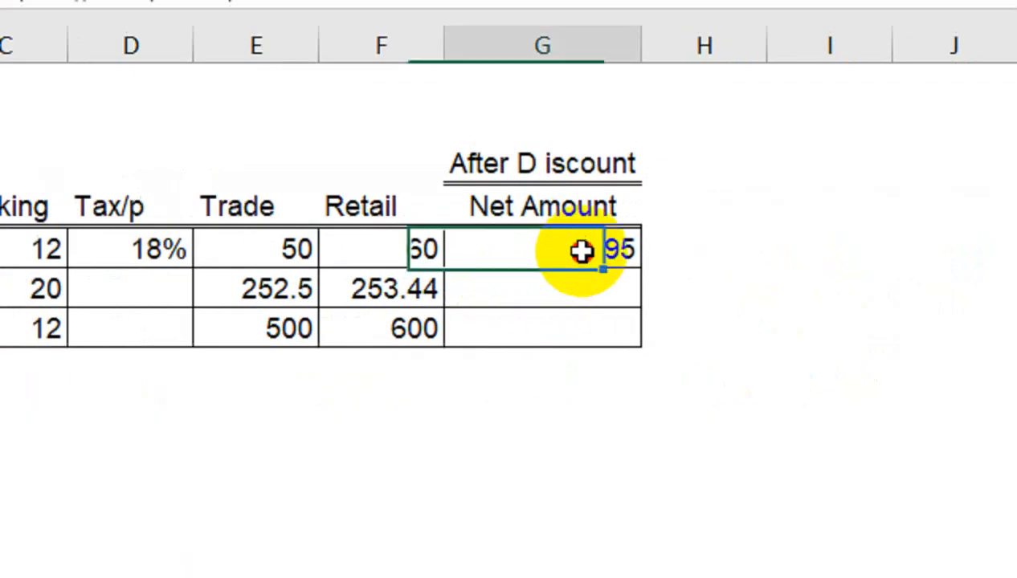
left_click_drag(642, 267, 642, 345)
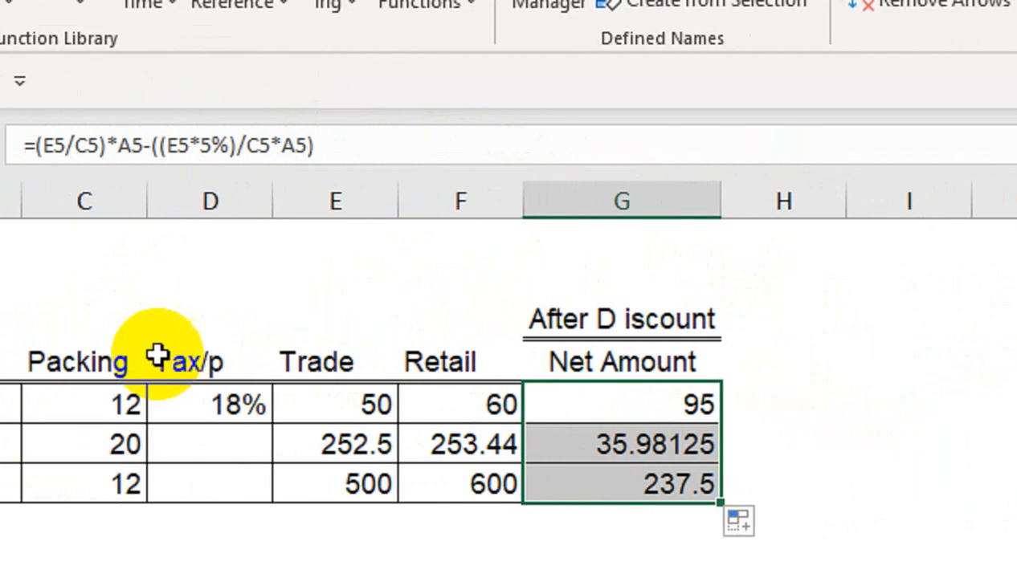
Label the Quantity, Packing and Trade columns in row 3 with A in A3, B in C3 and C in E3.
left_click(144, 322)
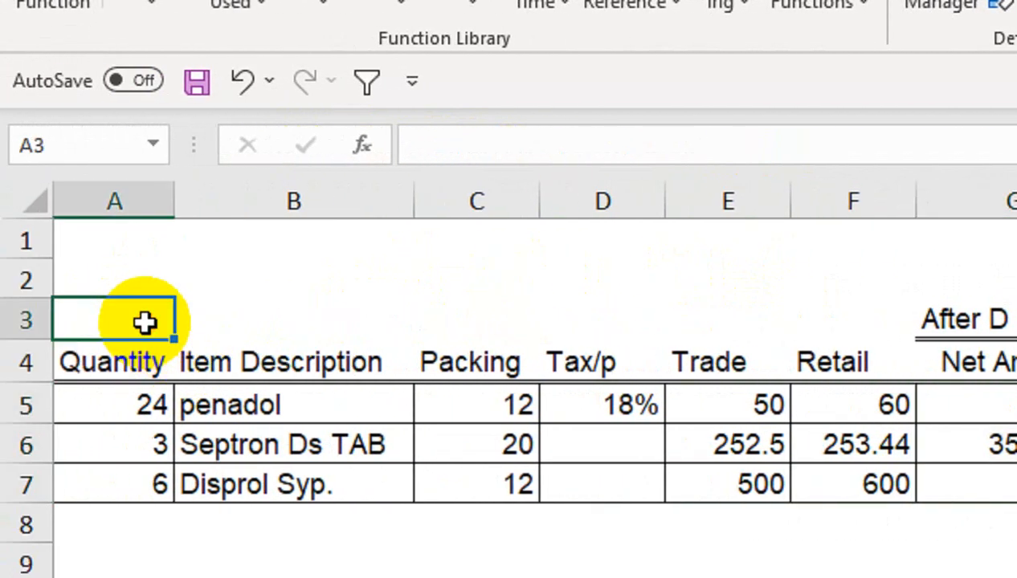
key("Tab")
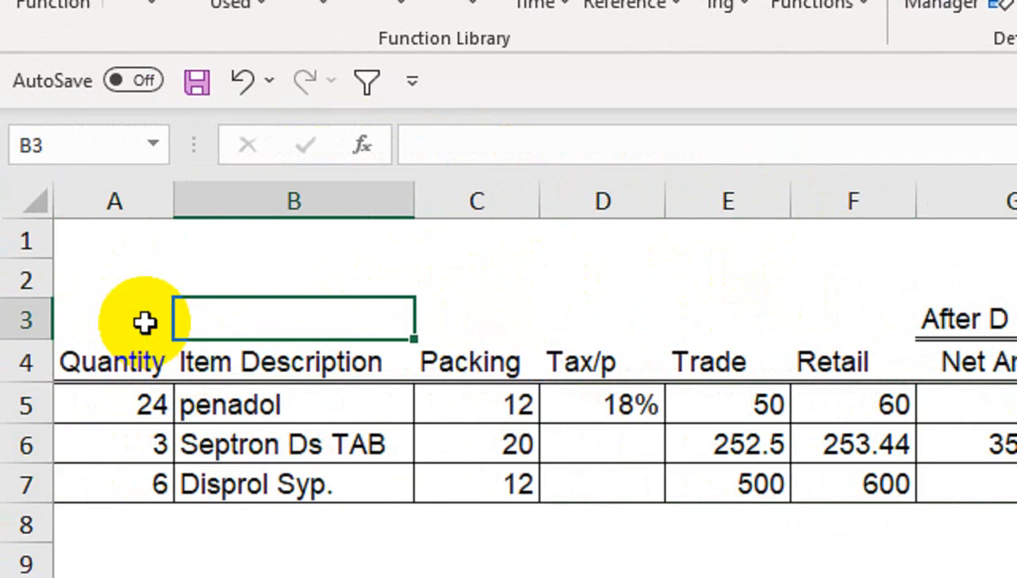
left_click(143, 322)
type("A")
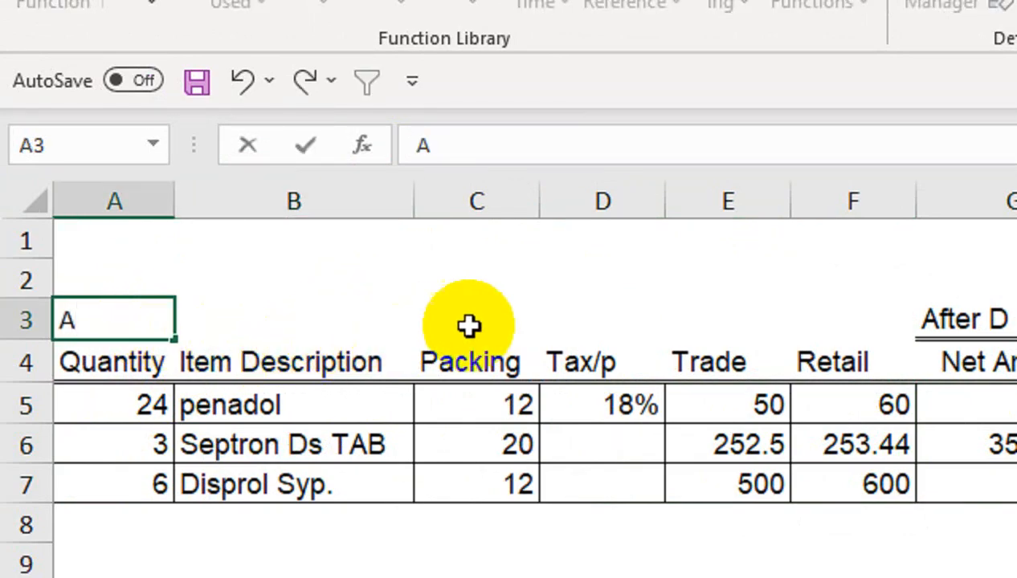
left_click(520, 319)
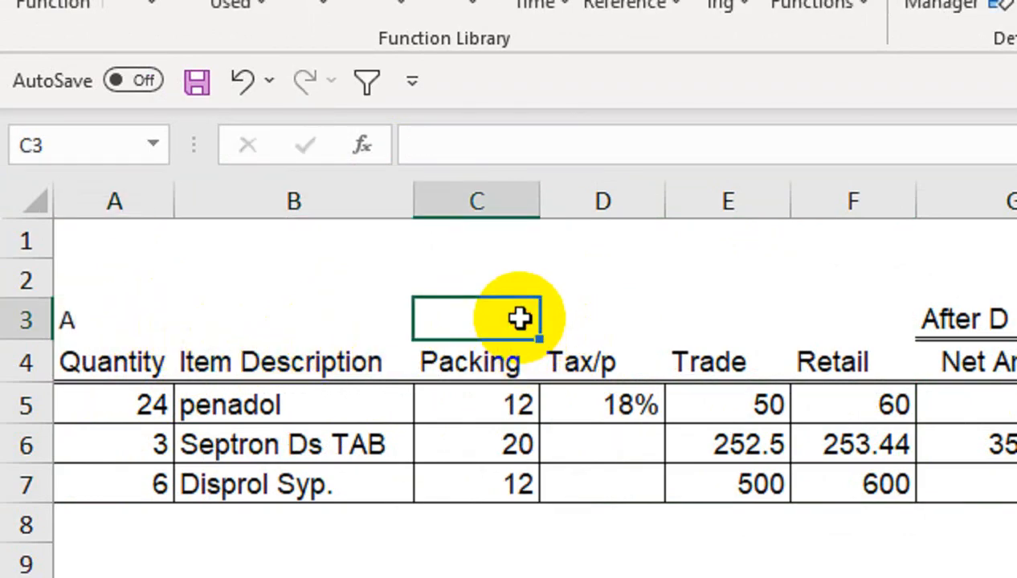
type("B")
left_click(769, 319)
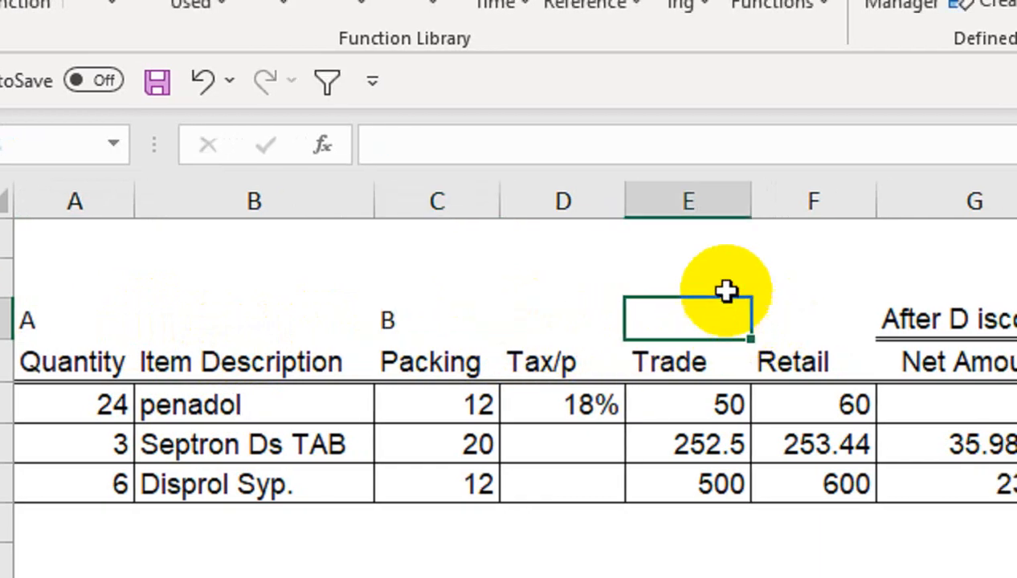
type("C")
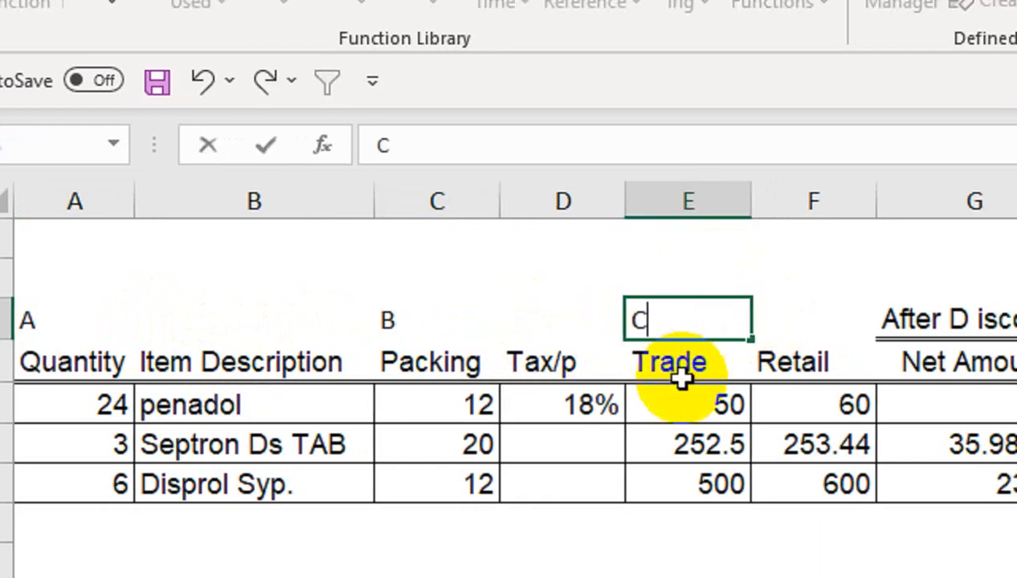
Copy the net amount formula from G5 without its equals sign and place it in H4 as text.
left_click(980, 405)
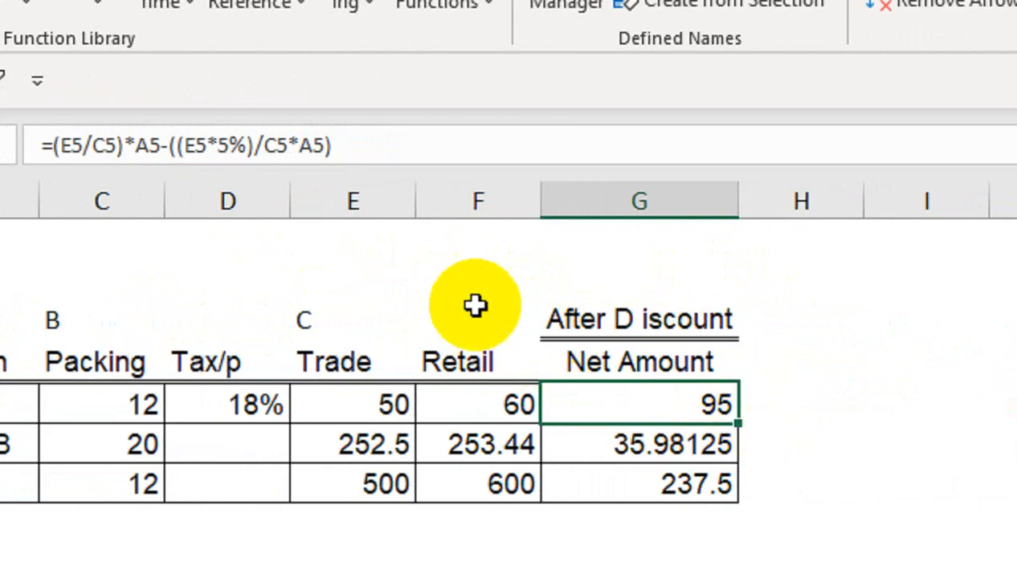
left_click_drag(388, 167, 46, 145)
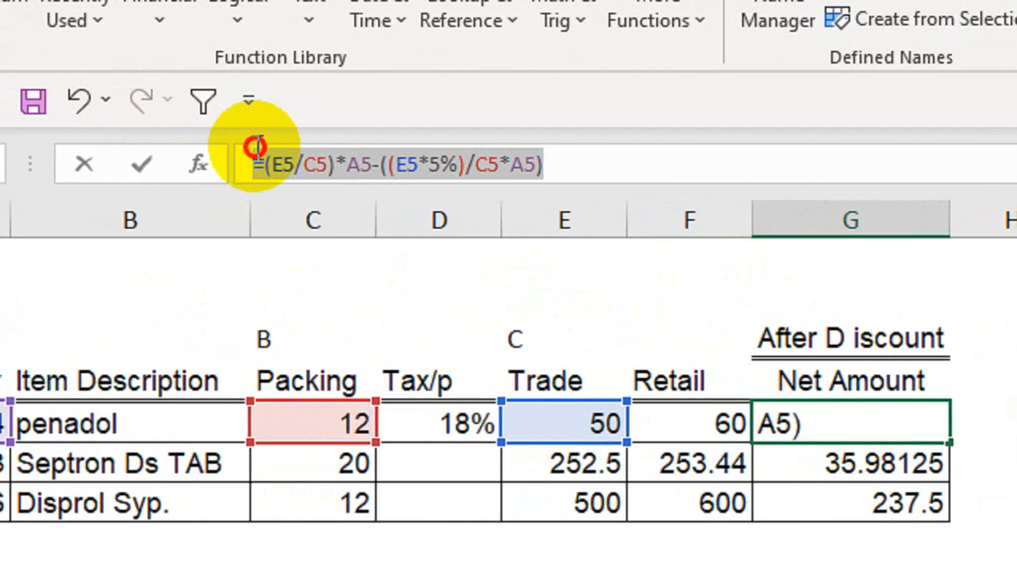
left_click_drag(257, 148, 267, 162)
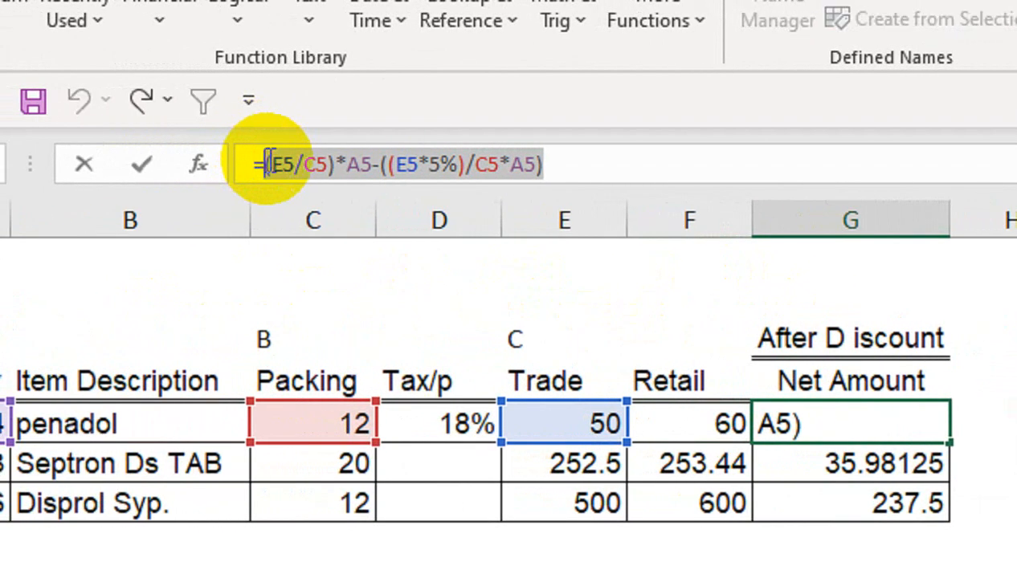
key("Return")
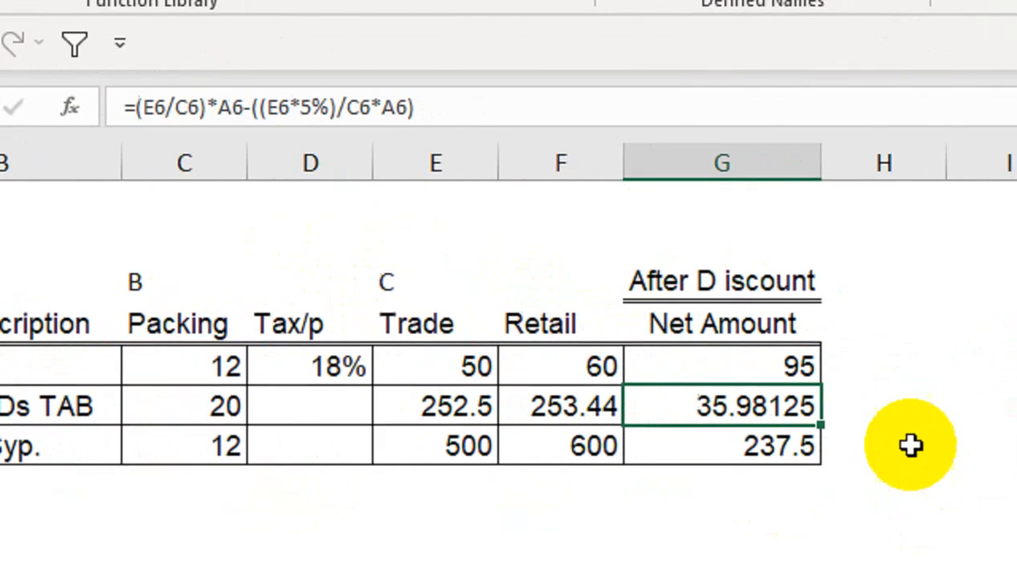
left_click(996, 376)
type("'")
key("ctrl+v")
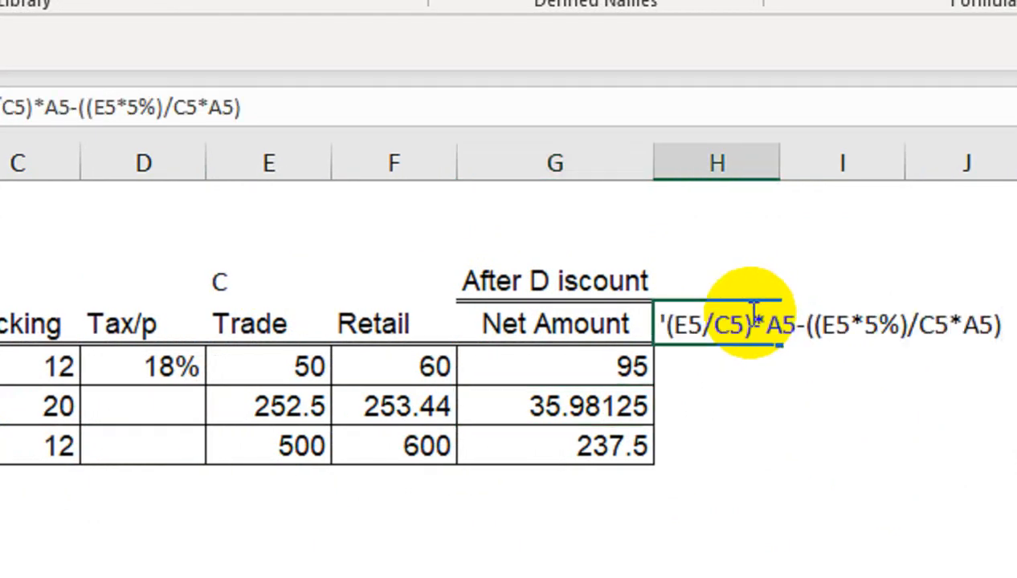
key("Return")
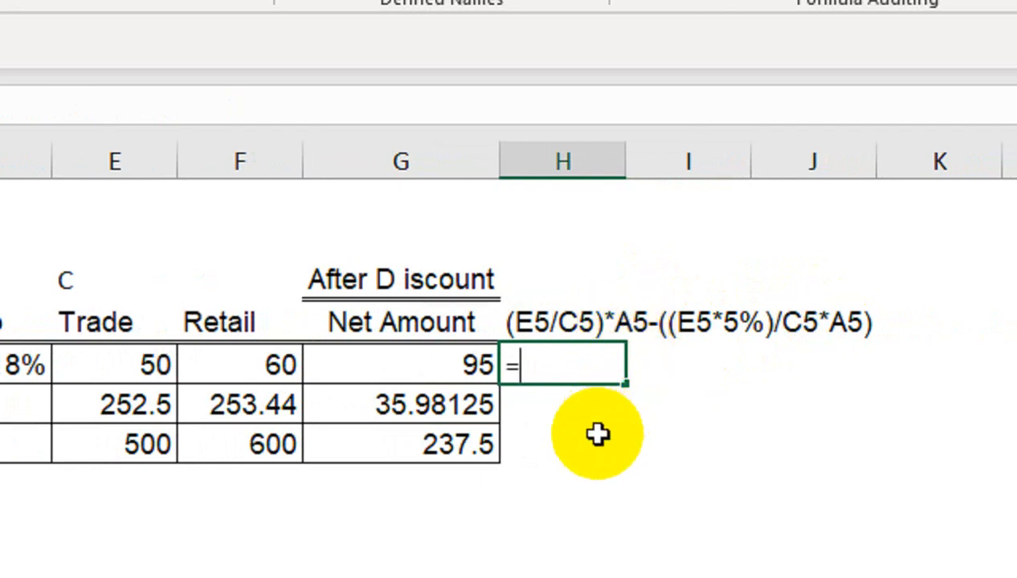
Start a LAMBDA formula in H5 with the parameters A, B and C.
type("LAM")
key("Tab")
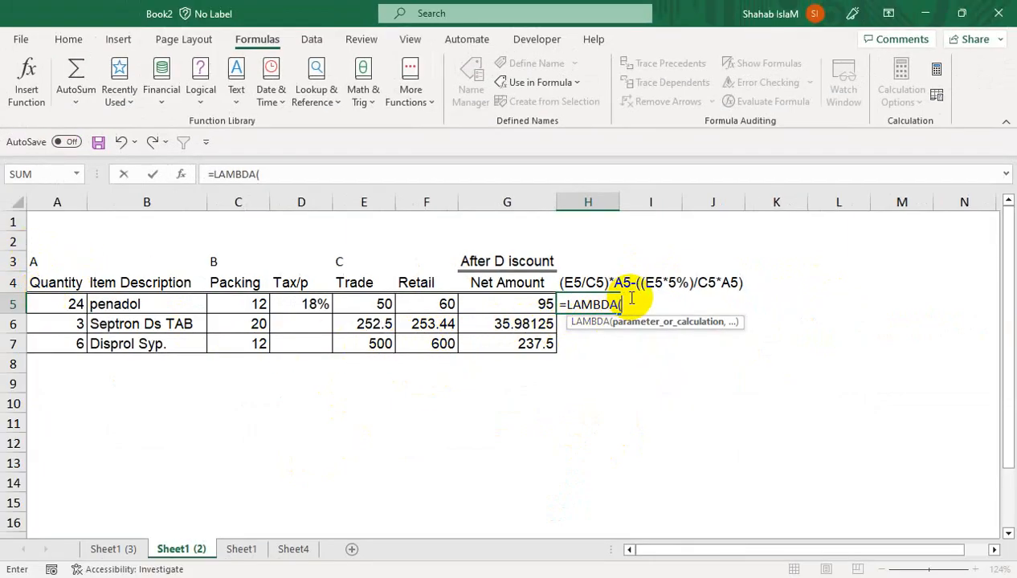
type("A,")
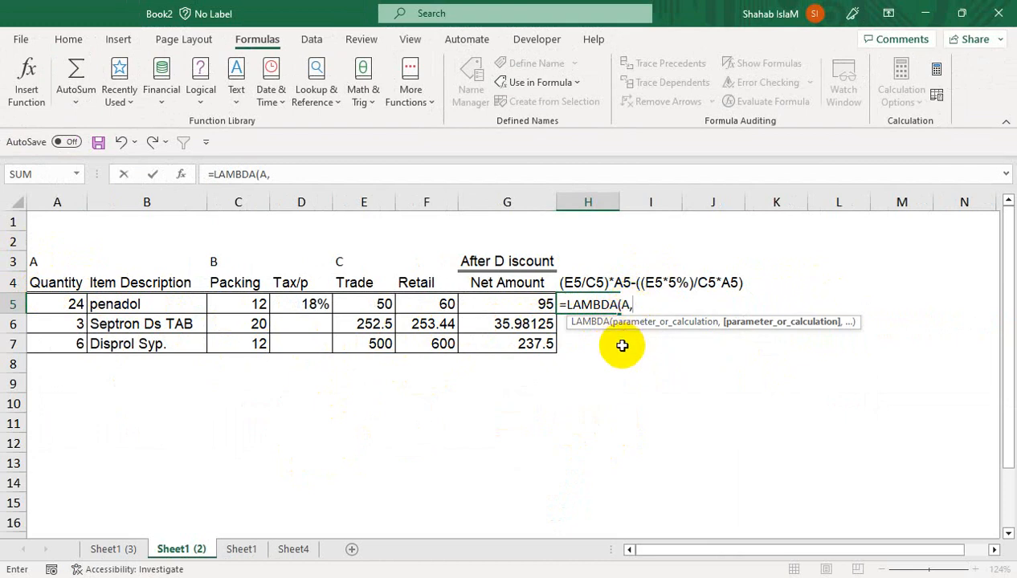
type("B,")
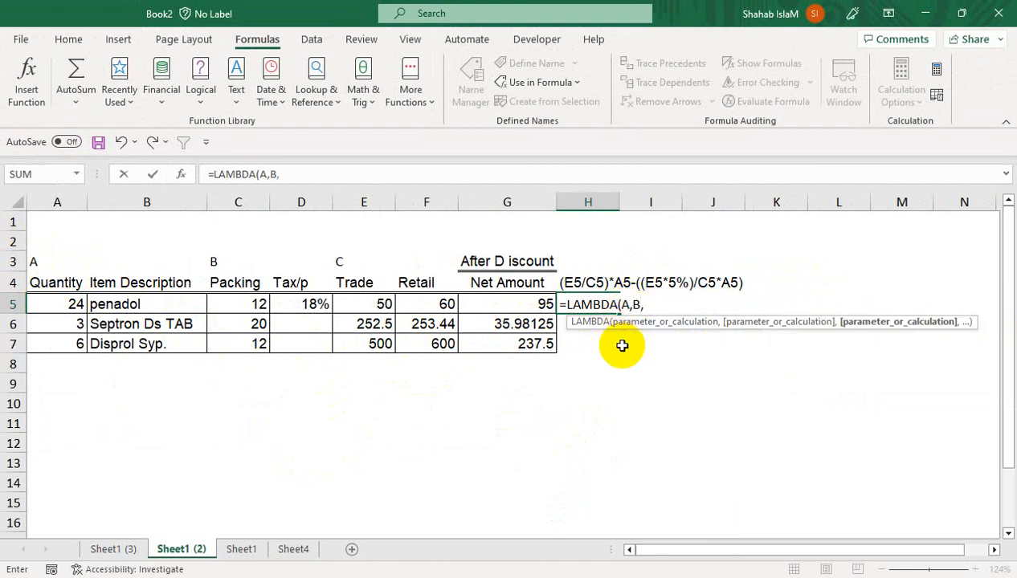
type("C")
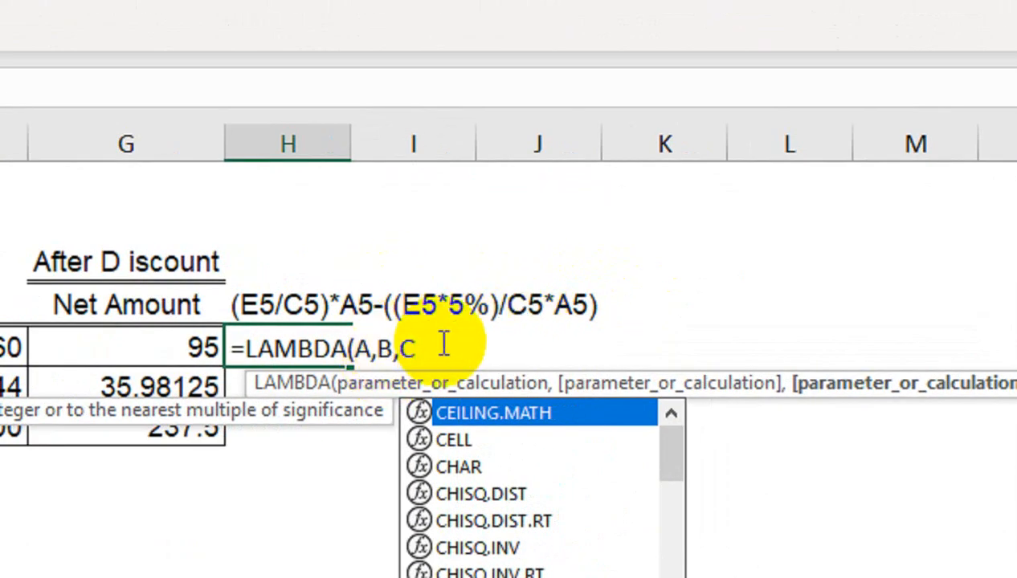
type(",(")
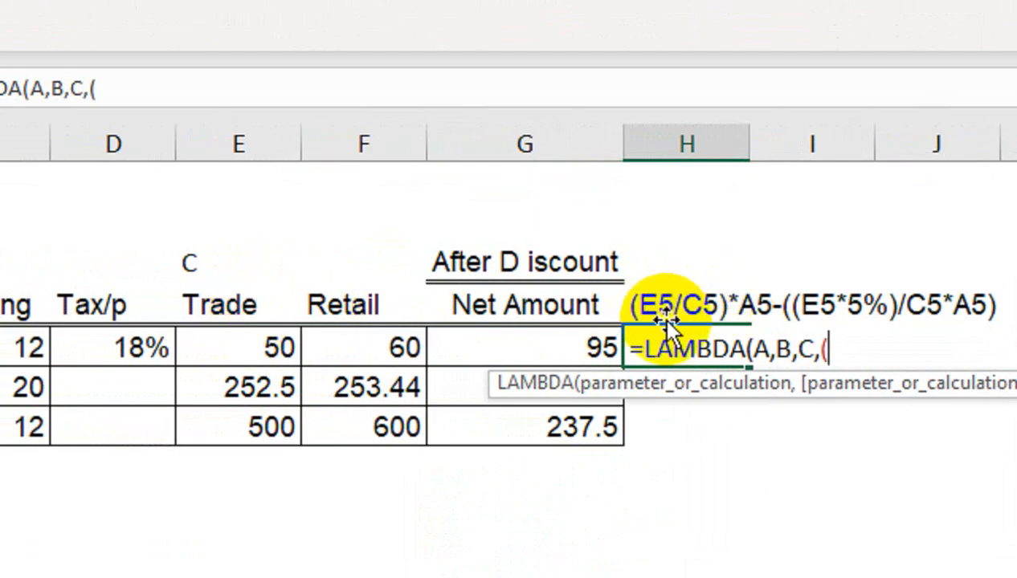
Add the gross amount (C/B)*A as the first part of the LAMBDA calculation in H5.
type("C")
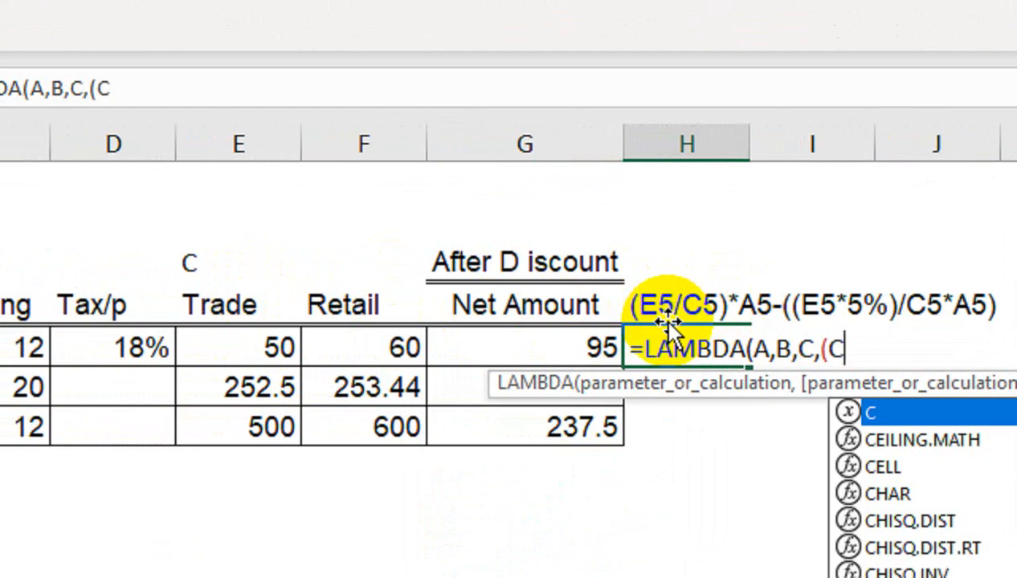
type("/")
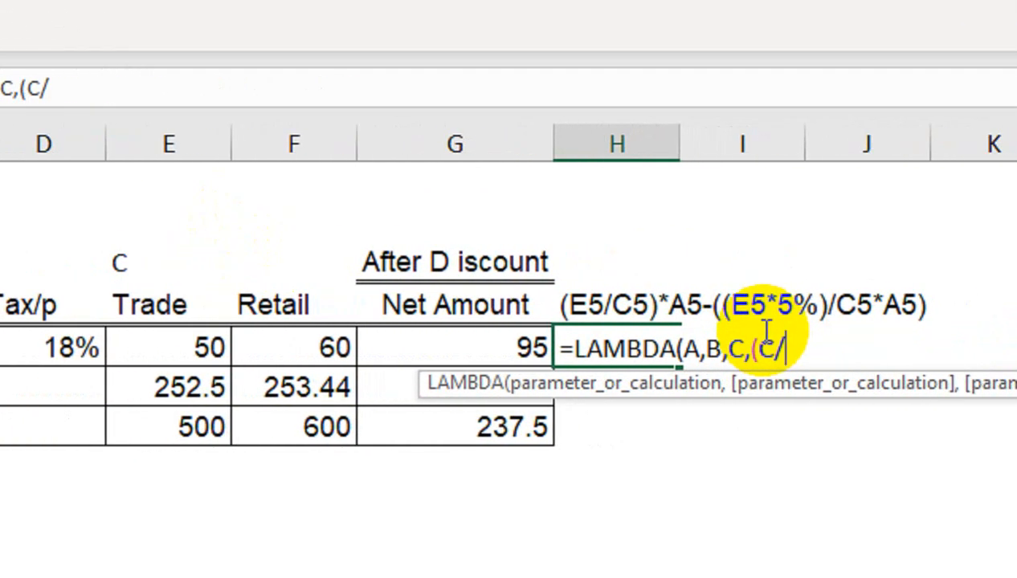
type("B")
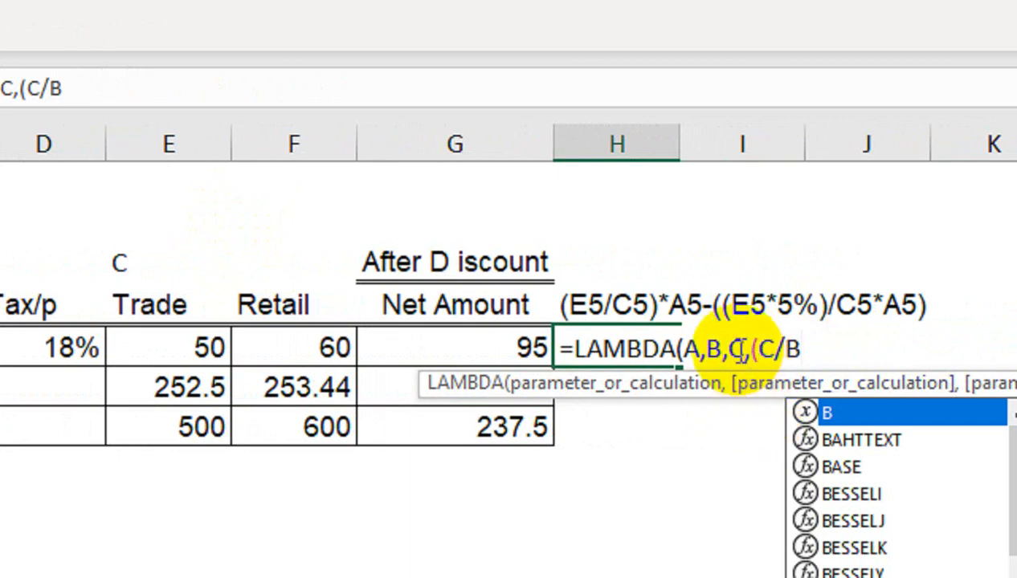
type(")*")
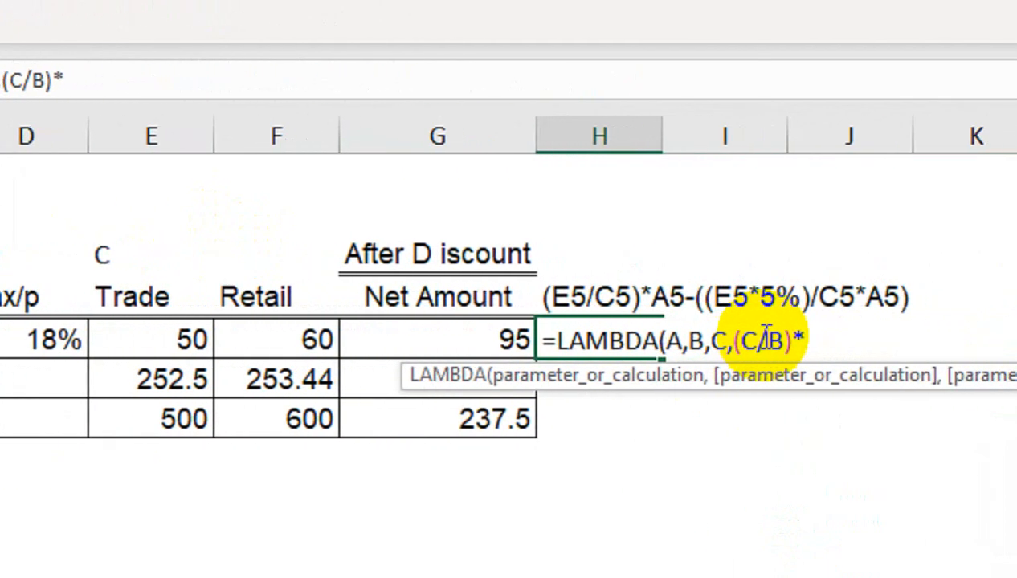
type("A")
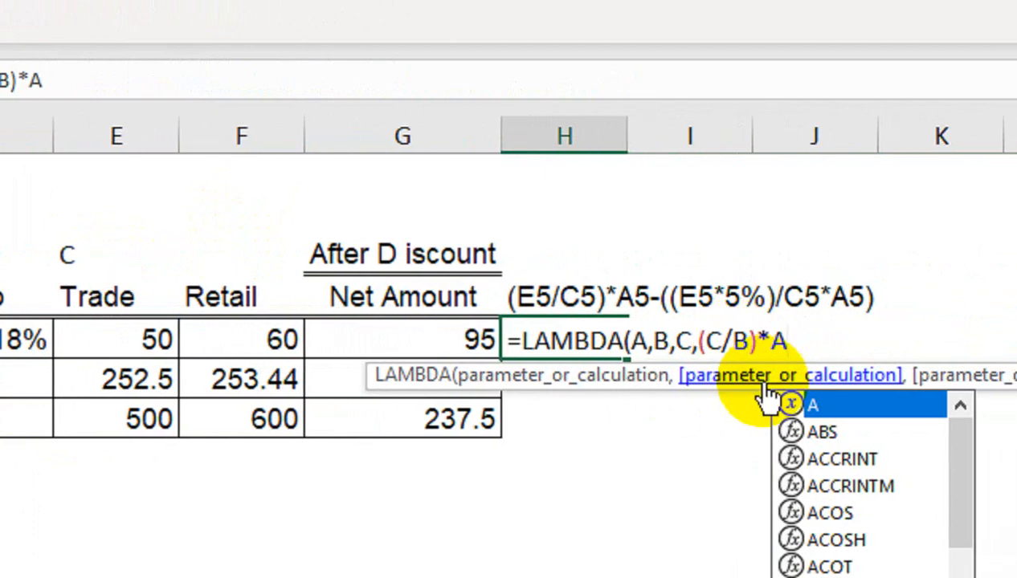
type("-((")
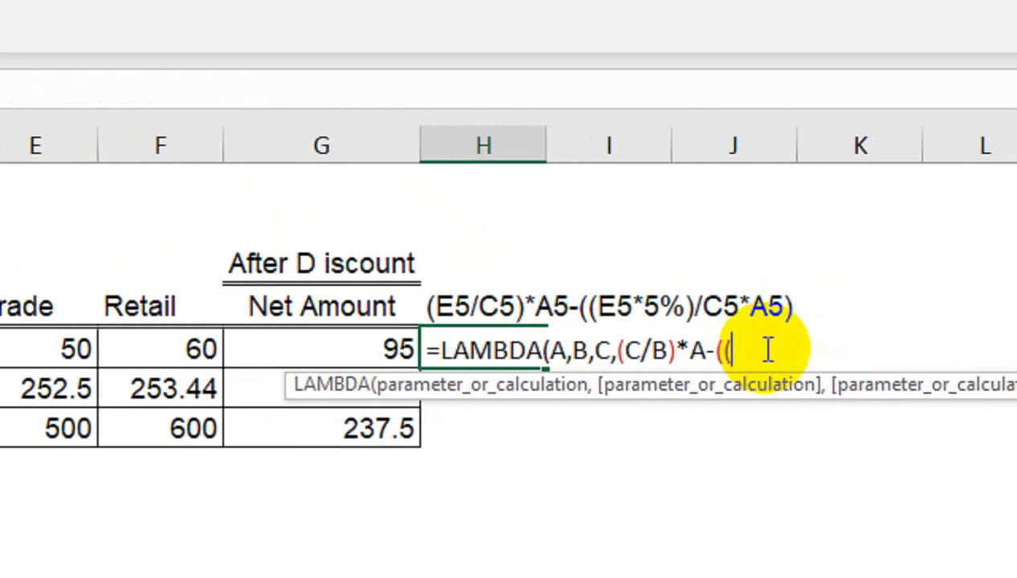
Subtract the discount term ((C*5%)/B*A) in the LAMBDA calculation and enter the formula in H5.
type("C")
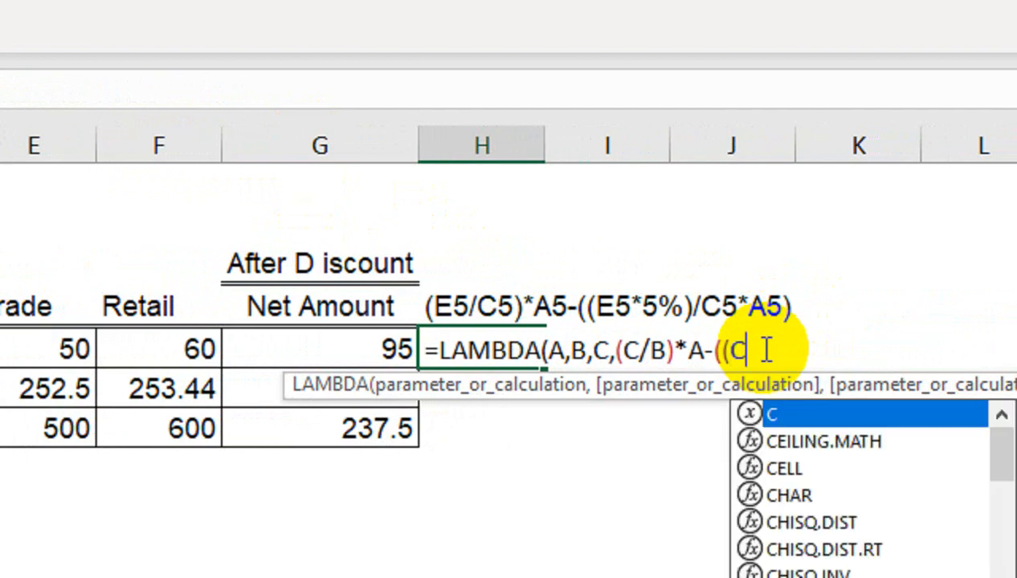
type("*")
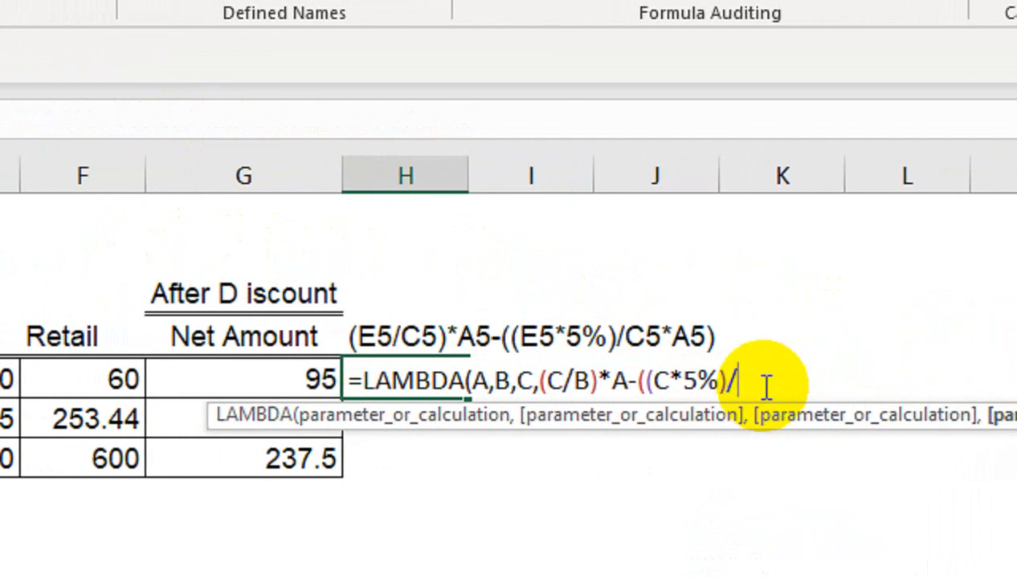
type("B")
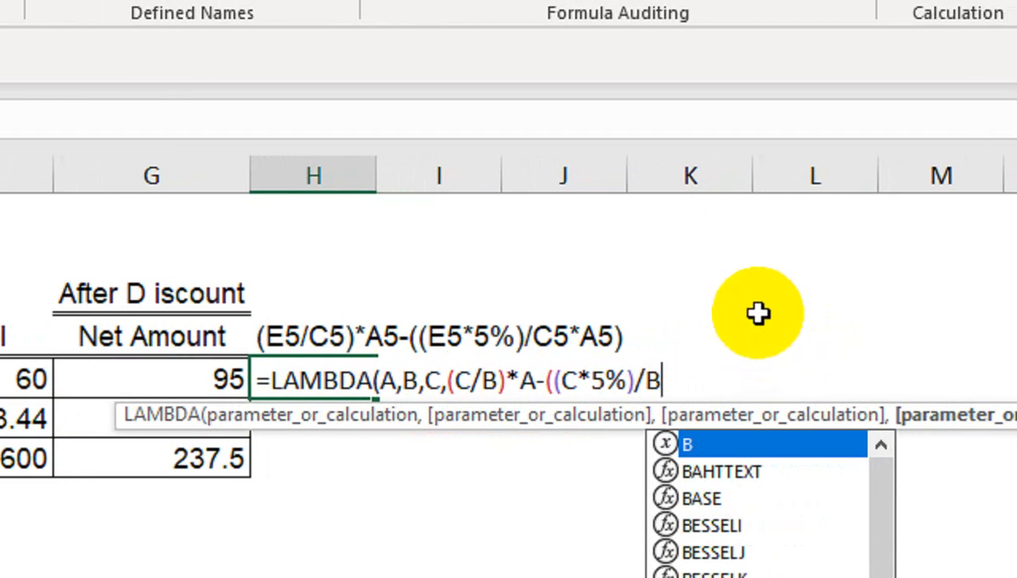
type("*")
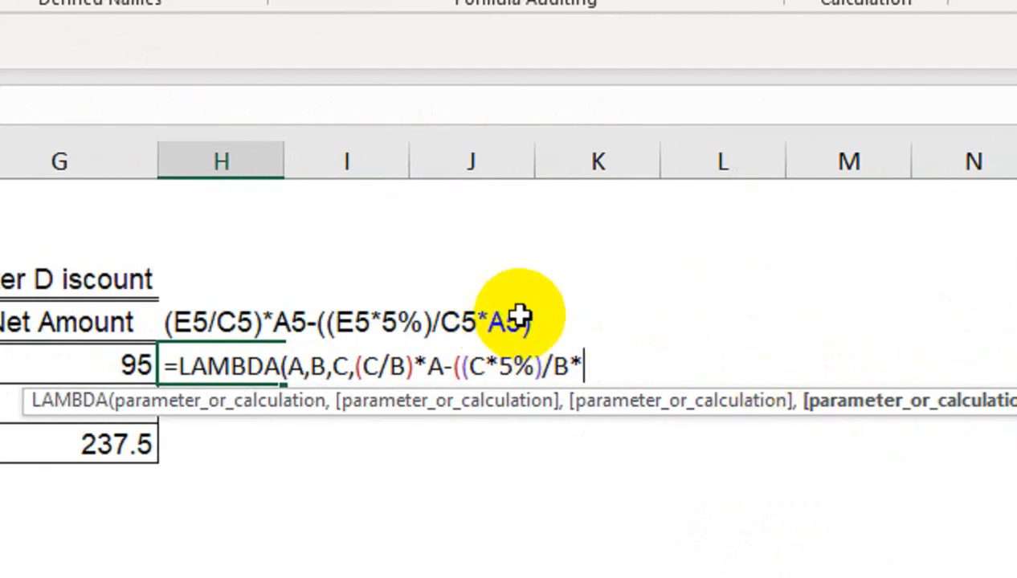
type("A")
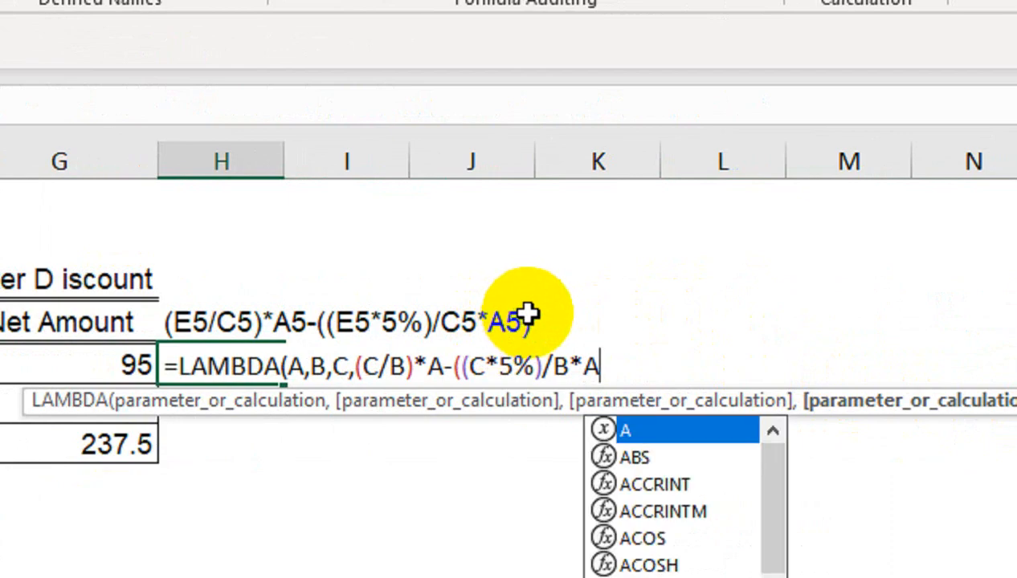
type(")")
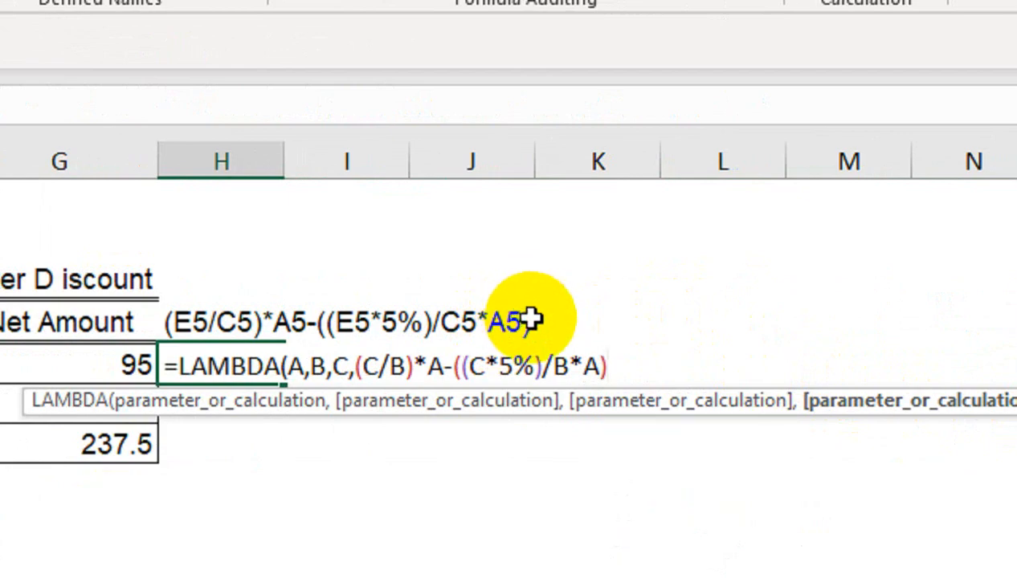
key("Return")
key("Return")
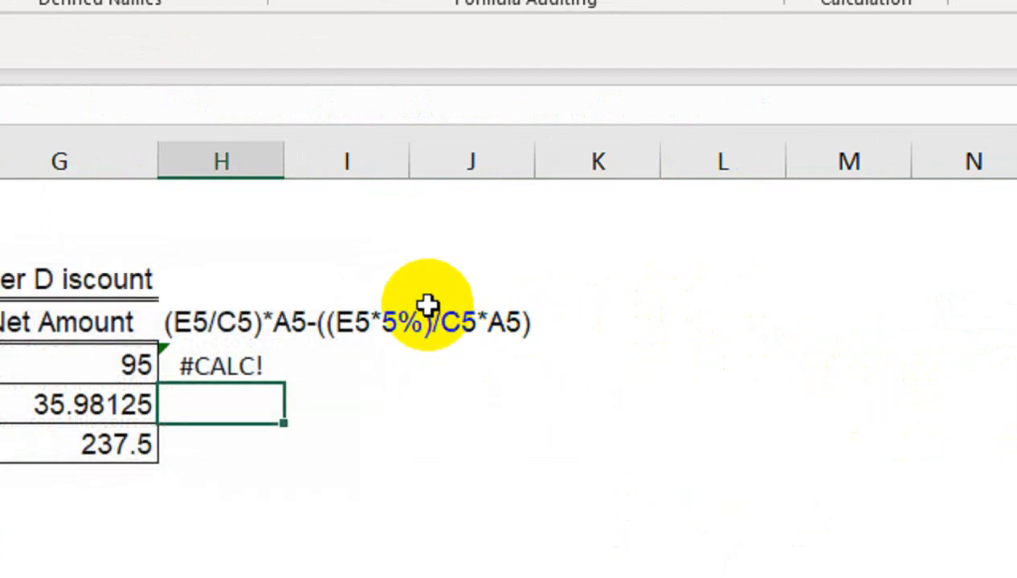
Append the test arguments (A5,C5,E5) to the LAMBDA formula in H5 and enter it.
left_click(245, 366)
double_click(244, 365)
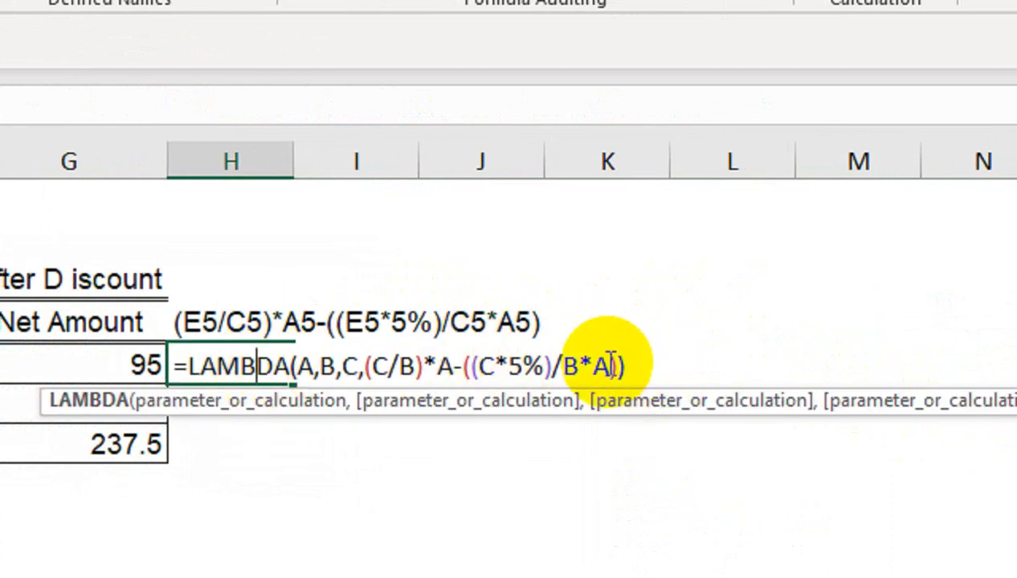
left_click(642, 362)
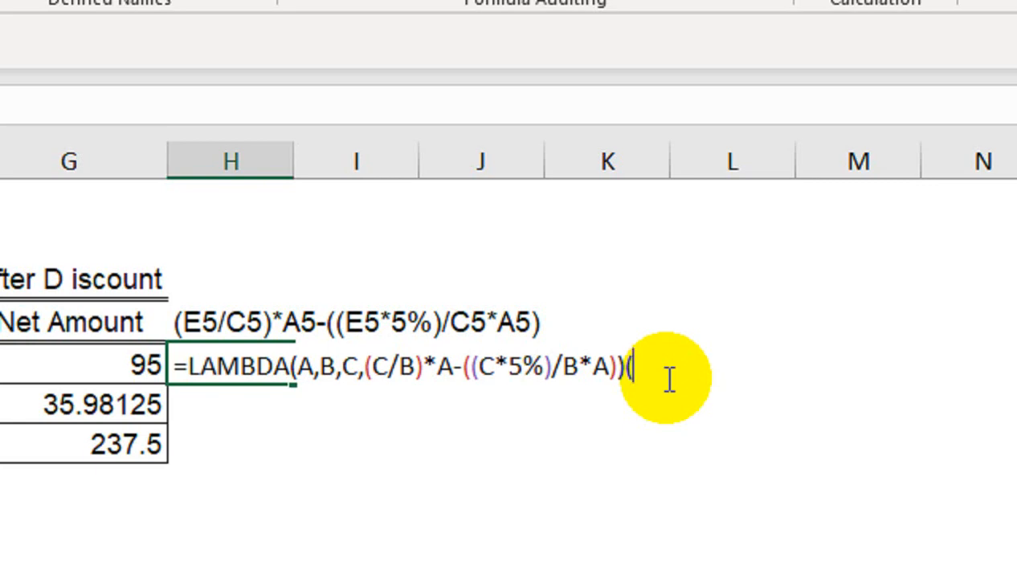
type("(A")
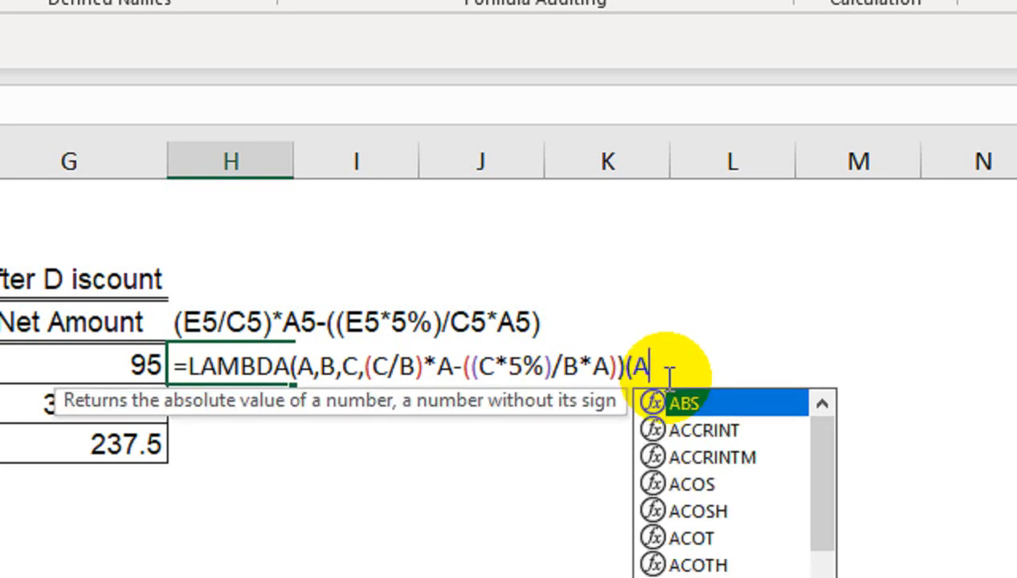
key("BackSpace")
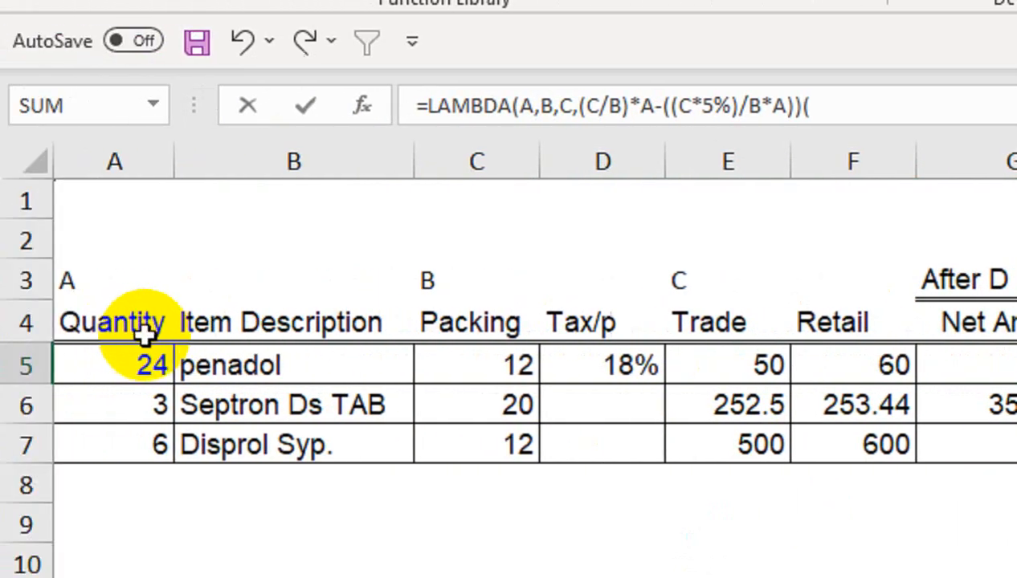
left_click(135, 346)
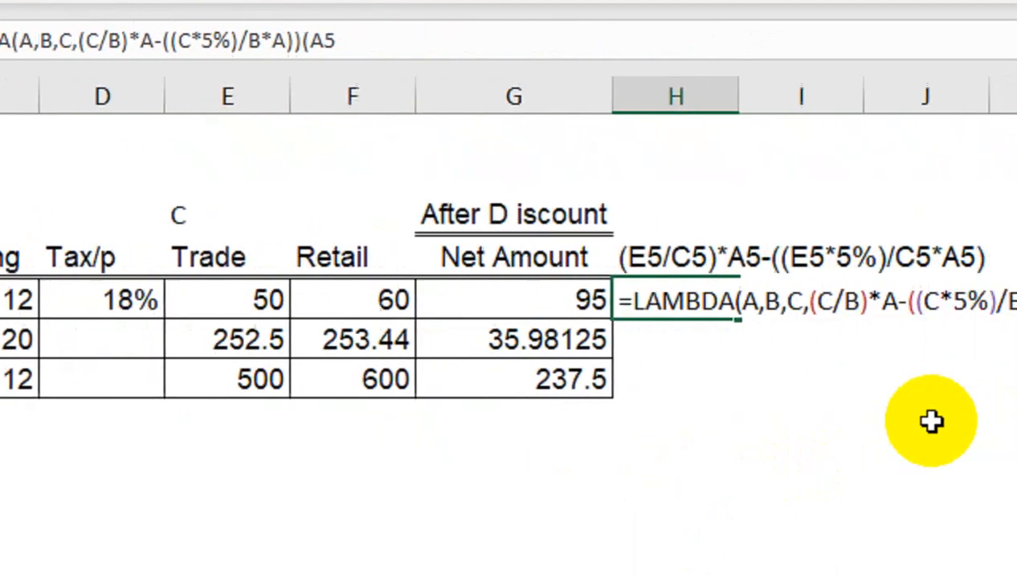
type(",")
left_click(239, 300)
type(",C5,")
left_click(261, 291)
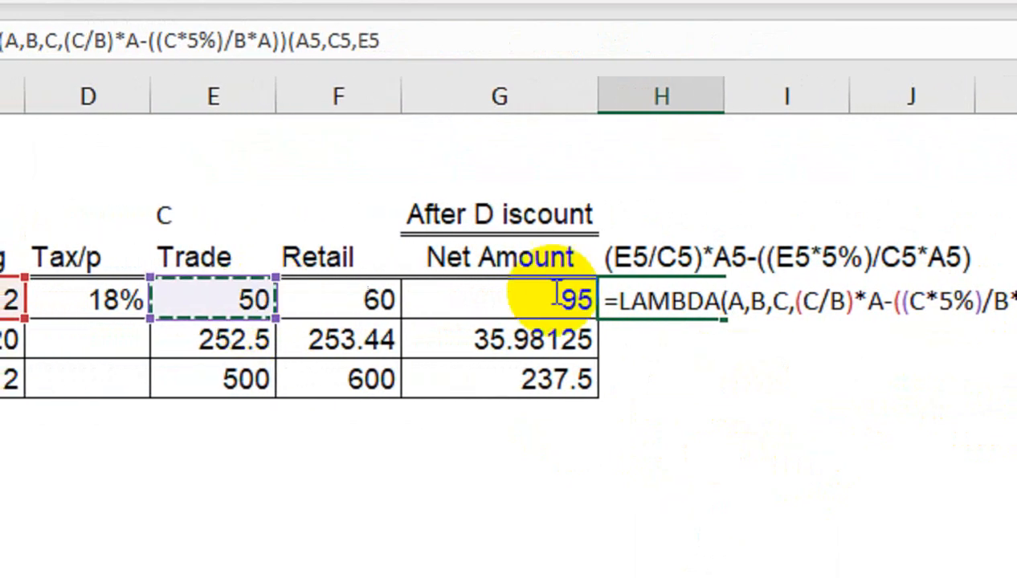
type(")")
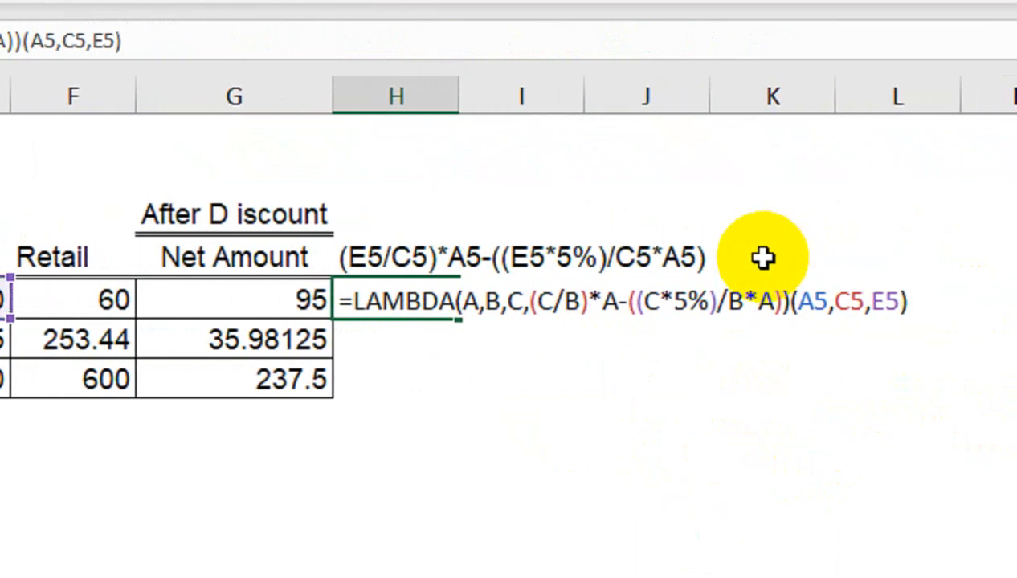
key("Return")
Fill the LAMBDA test formula from H5 down to H7.
left_click(391, 309)
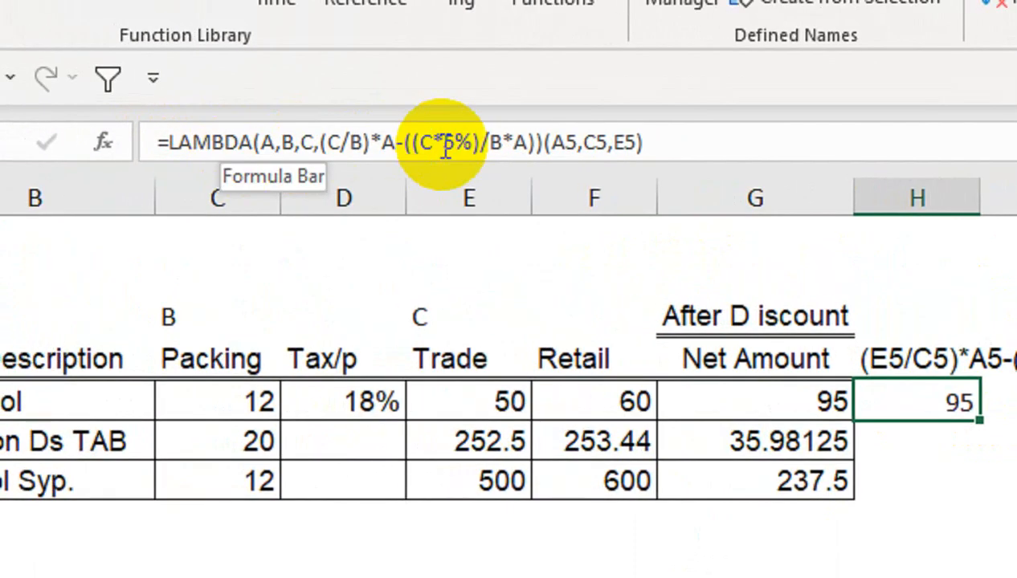
left_click_drag(980, 419, 980, 452)
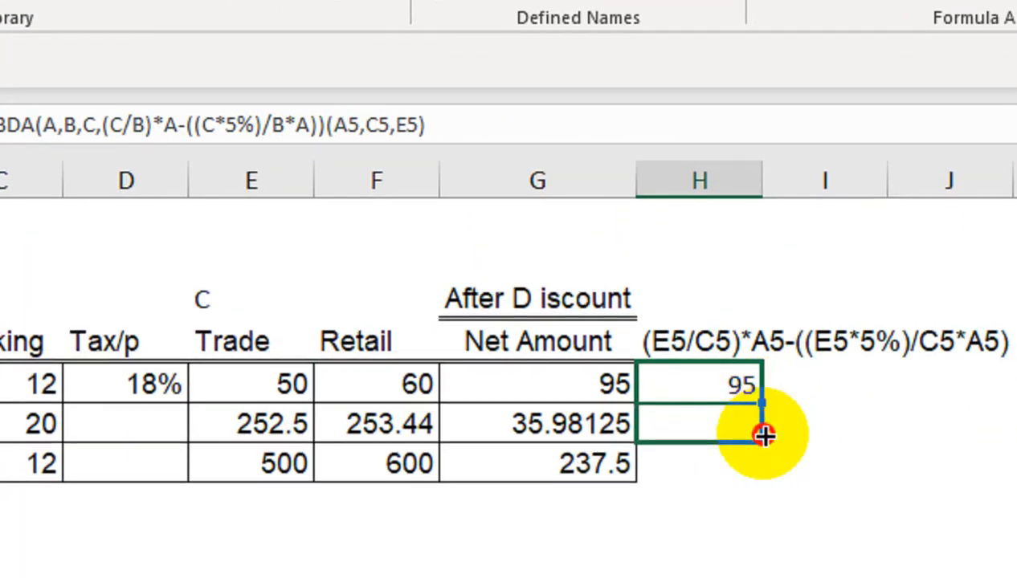
left_click_drag(765, 436, 764, 476)
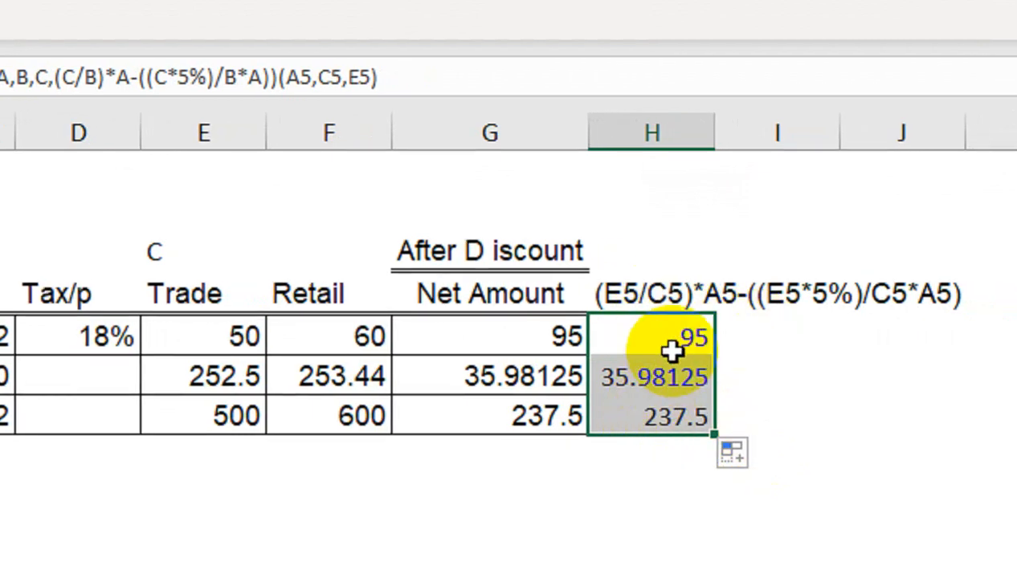
Clear the LAMBDA test copies from H6 and H7, keeping the formula in H5.
left_click(672, 337)
left_click_drag(659, 339, 657, 442)
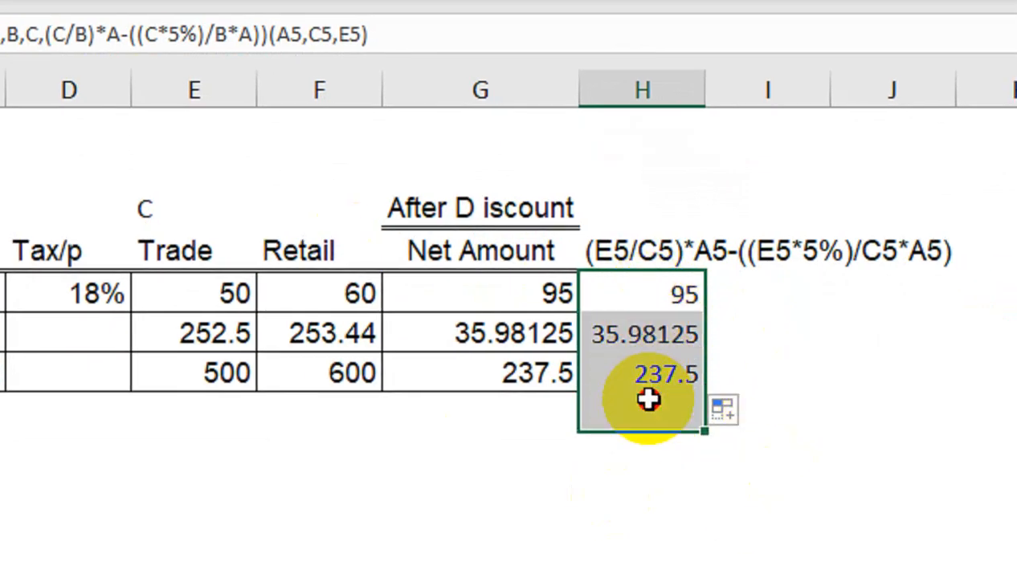
key("Delete")
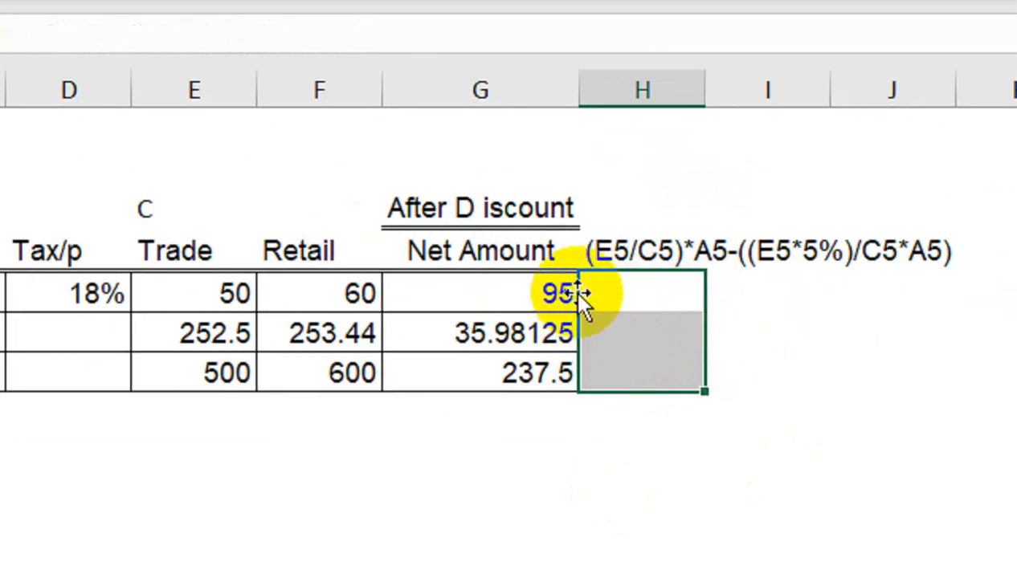
key("ctrl+z")
left_click_drag(613, 317, 635, 373)
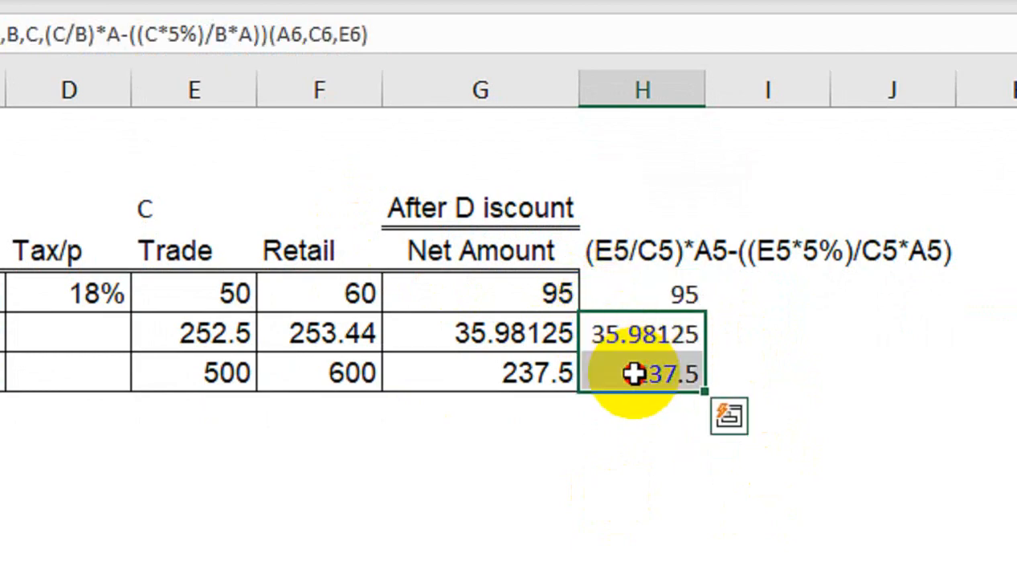
key("Delete")
Copy the LAMBDA definition from H5 without its test arguments (A5,C5,E5), leaving the cell's formula intact.
left_click(652, 305)
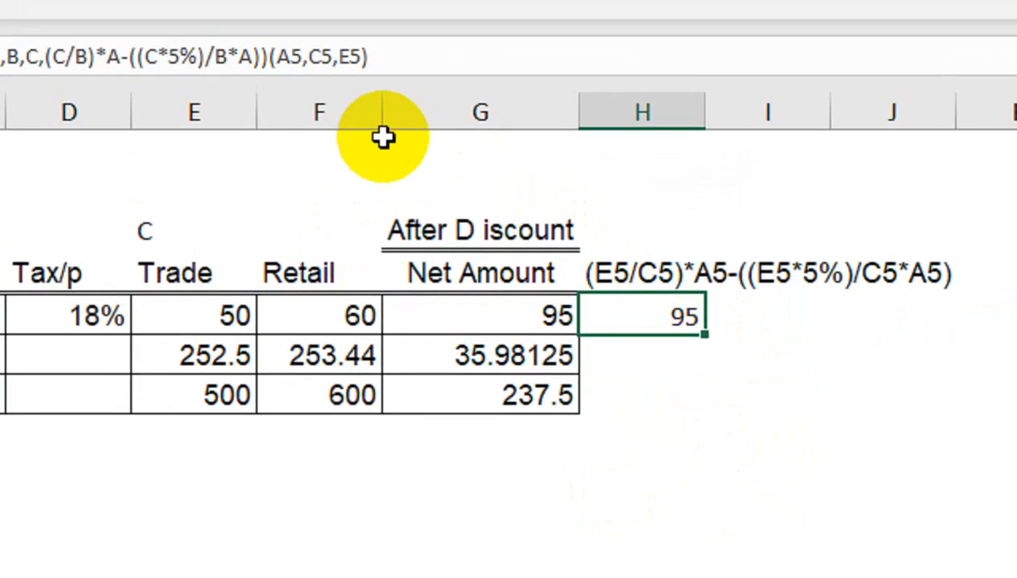
left_click_drag(266, 149, 0, 148)
left_click_drag(202, 147, 131, 160)
key("ctrl+c")
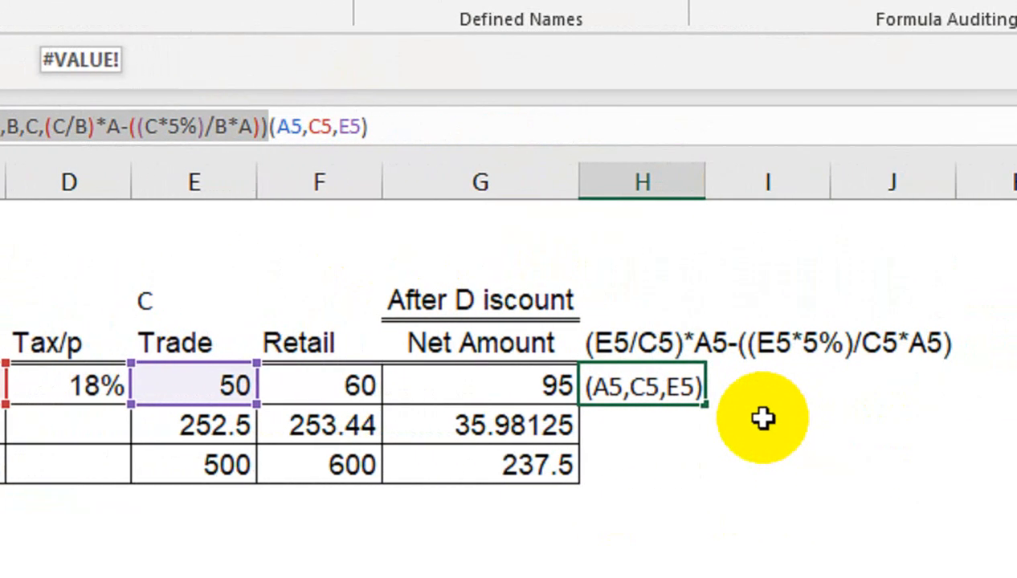
key("Return")
left_click(739, 387)
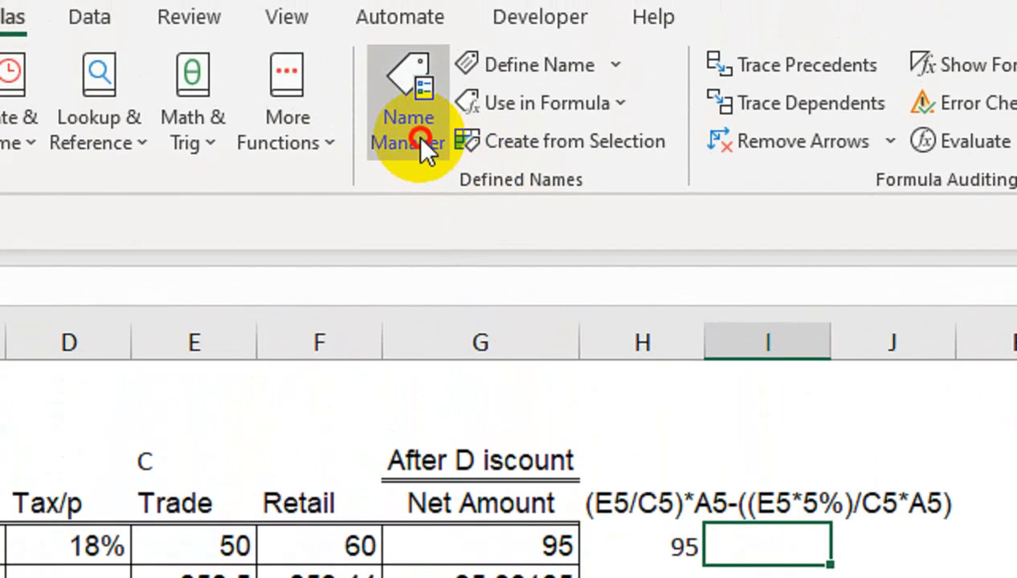
Define a workbook-scoped name NDis that refers to the copied =LAMBDA(A,B,C,(C/B)*A-((C*5%)/B*A)).
left_click(418, 135)
left_click(32, 233)
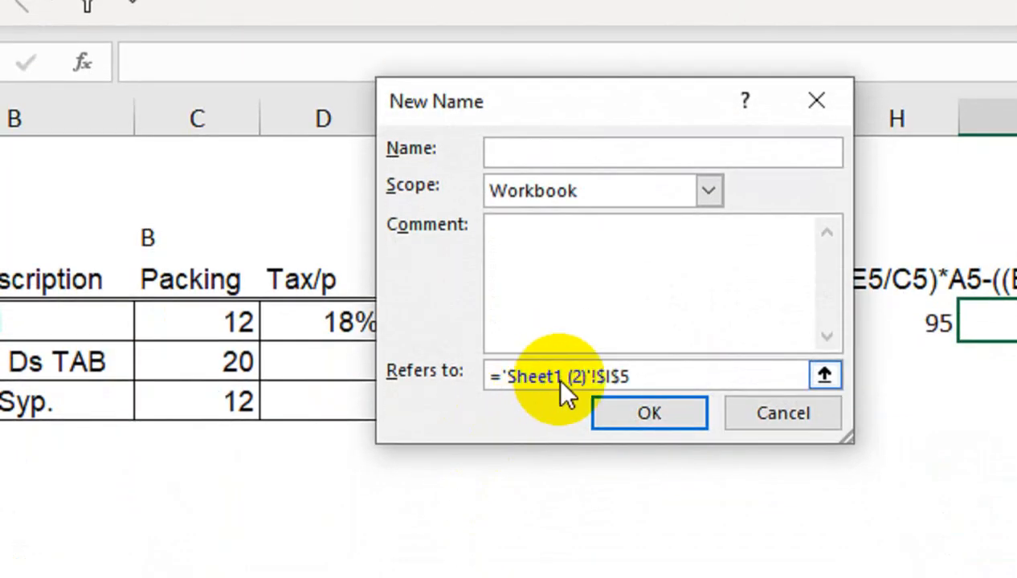
left_click_drag(688, 383, 191, 335)
key("ctrl+v")
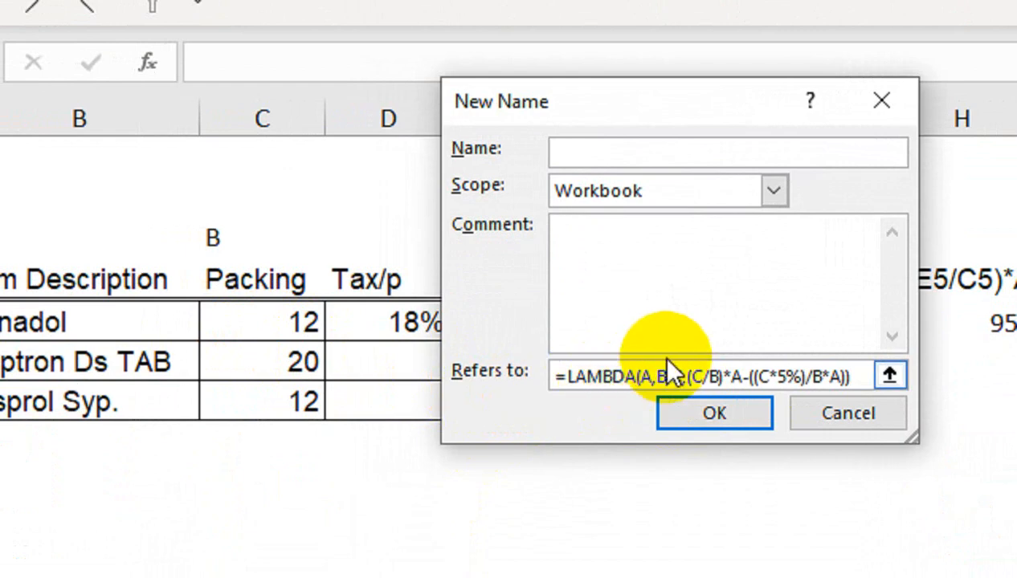
left_click(635, 156)
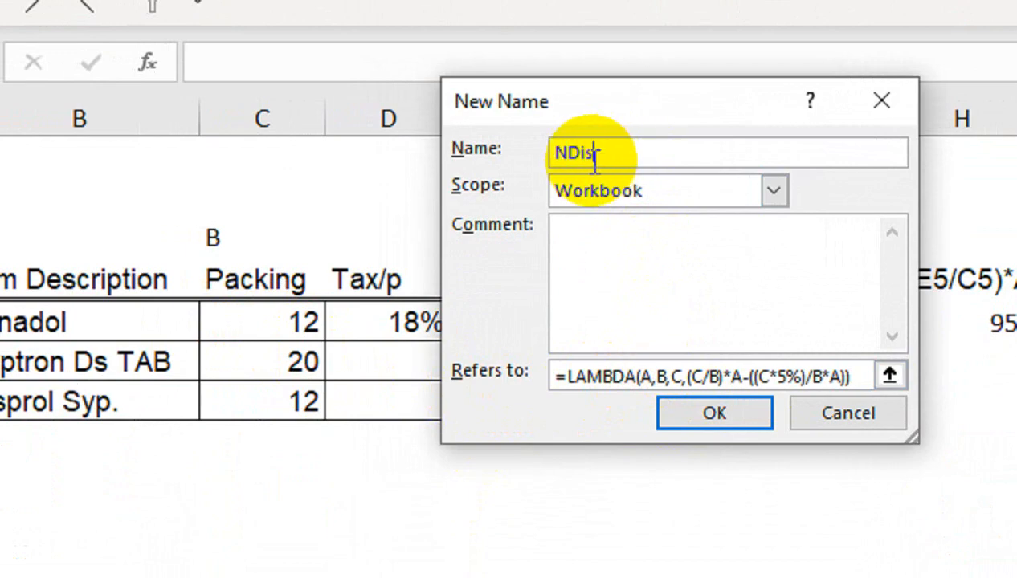
left_click(730, 422)
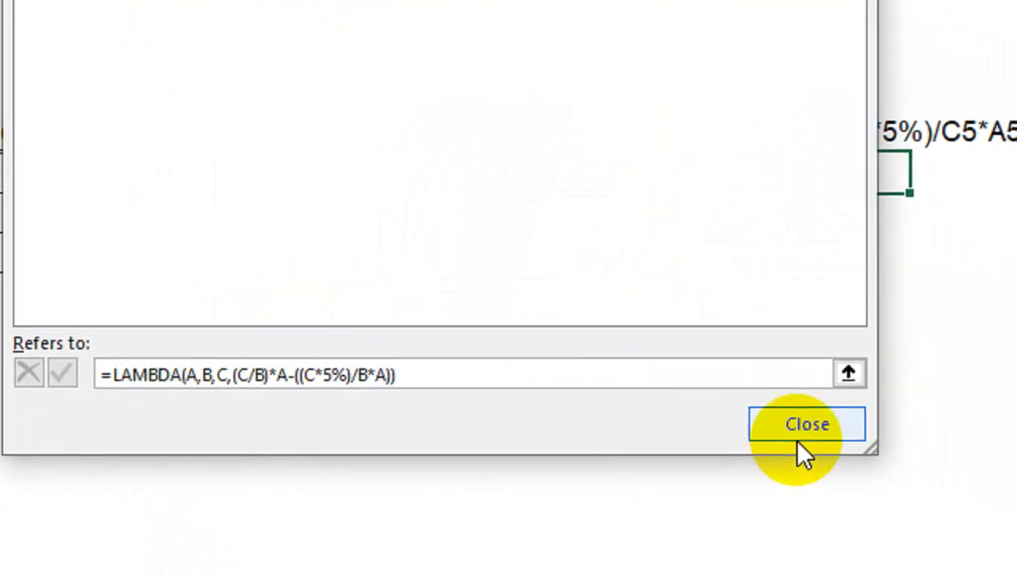
left_click(774, 424)
Remove the helper contents of column H and clear the net amounts in G5:G7.
left_click(672, 185)
key("Delete")
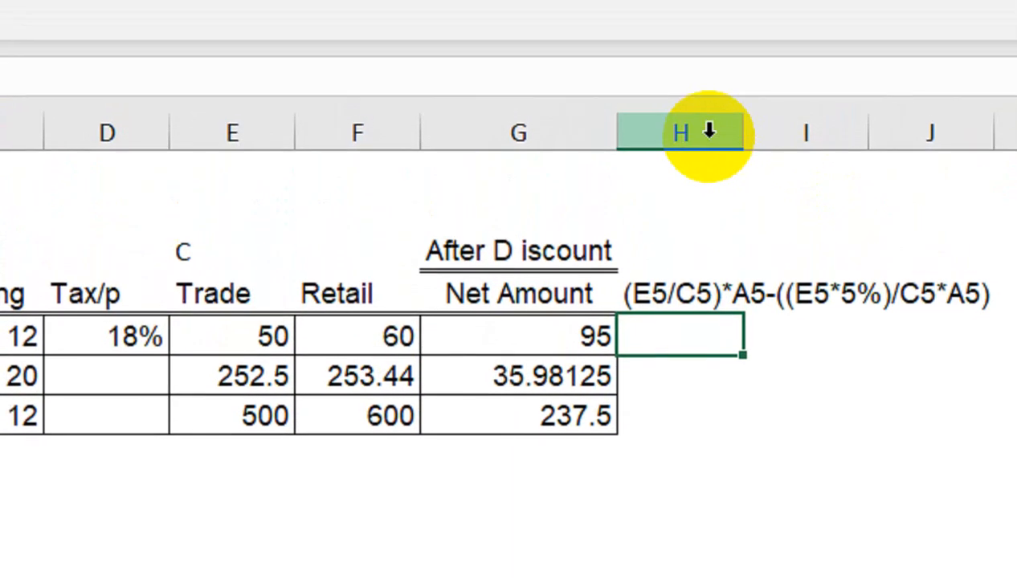
right_click(707, 132)
left_click(835, 510)
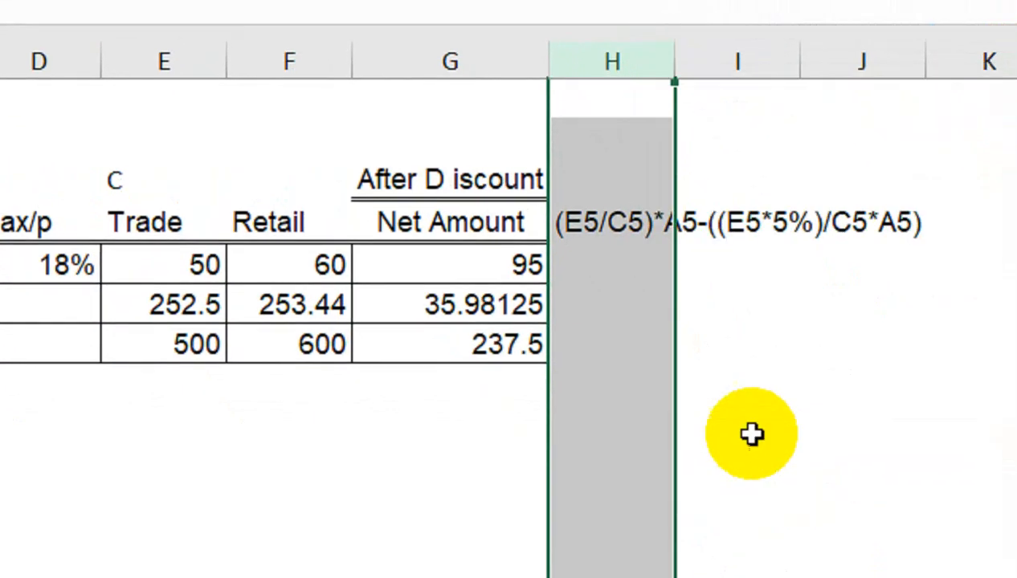
left_click_drag(552, 353, 552, 426)
key("Delete")
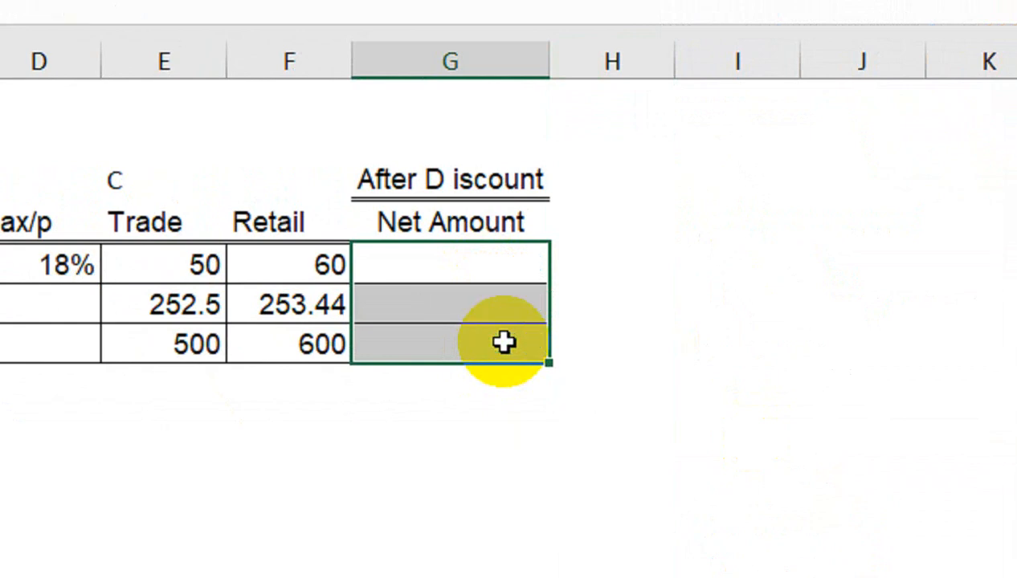
Start a formula in G5 that calls the custom function NDis.
left_click(472, 277)
type("=nmm")
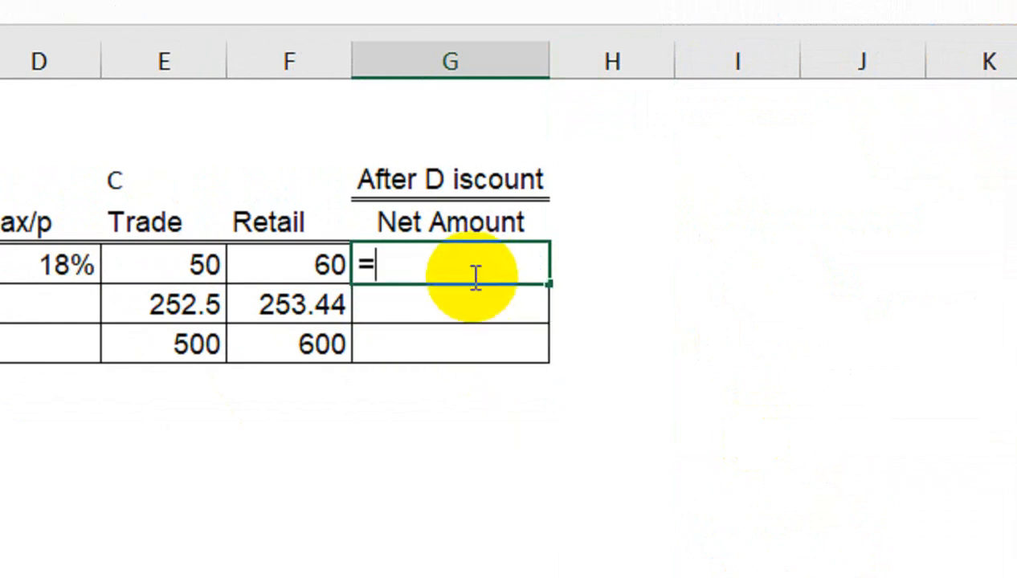
key("BackSpace")
key("BackSpace")
key("BackSpace")
key("BackSpace")
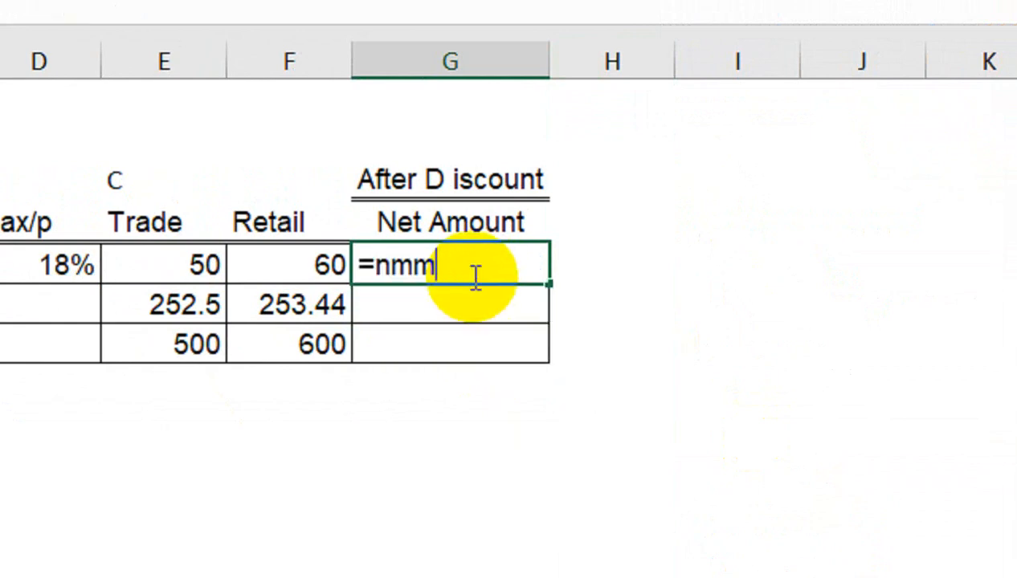
type("d")
key("Tab")
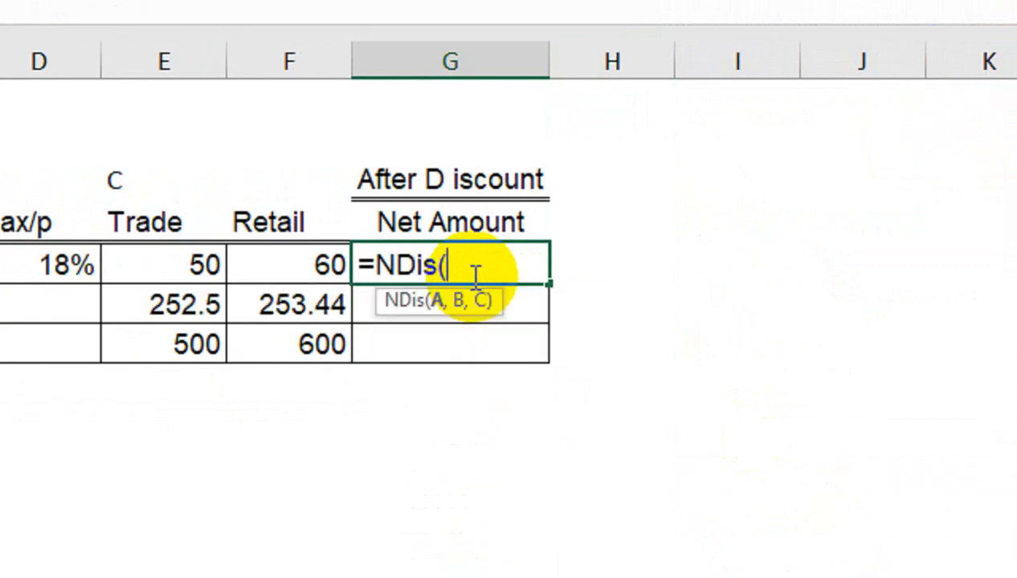
Supply quantity A5, packing C5 and trade price E5 as the NDis arguments and enter the formula in G5.
scroll(163, 308, "left", 4)
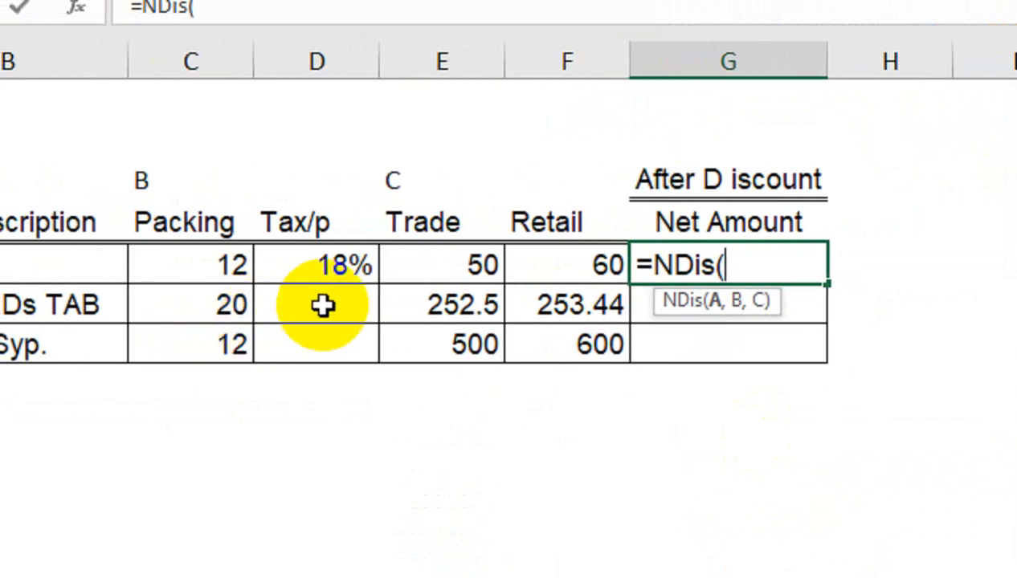
scroll(200, 277, "left", 4)
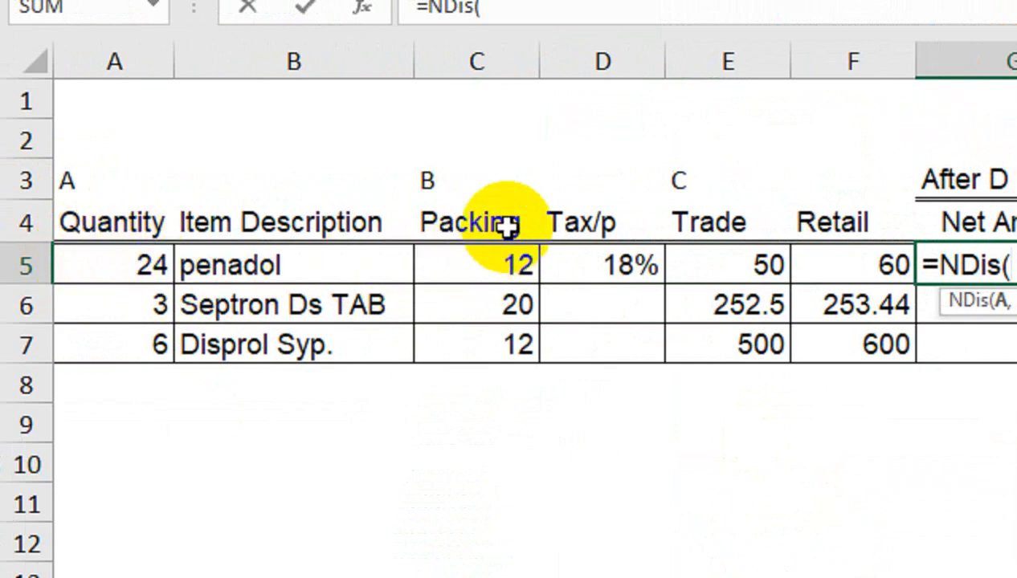
scroll(874, 255, "right", 4)
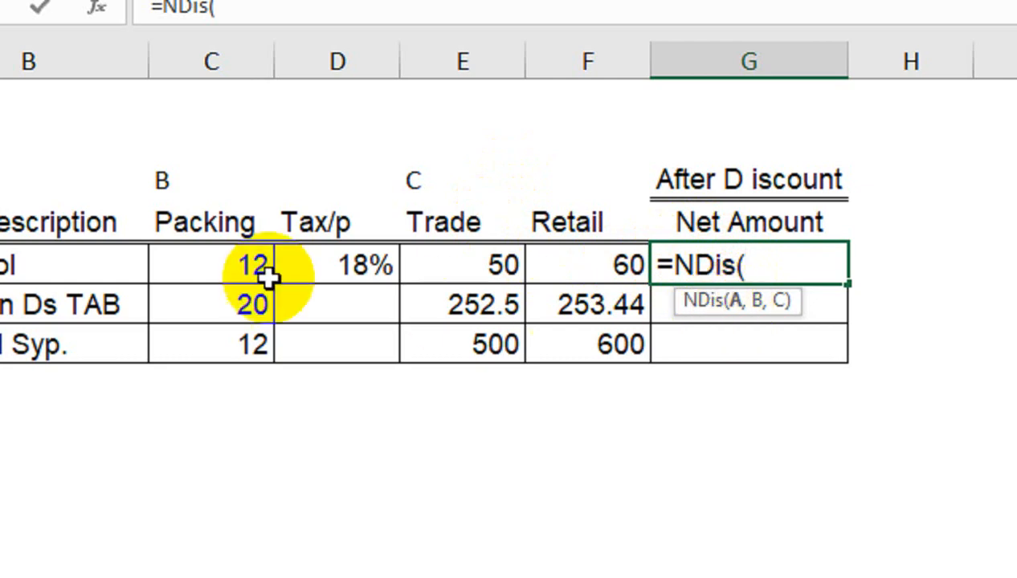
left_click(110, 257)
type(",")
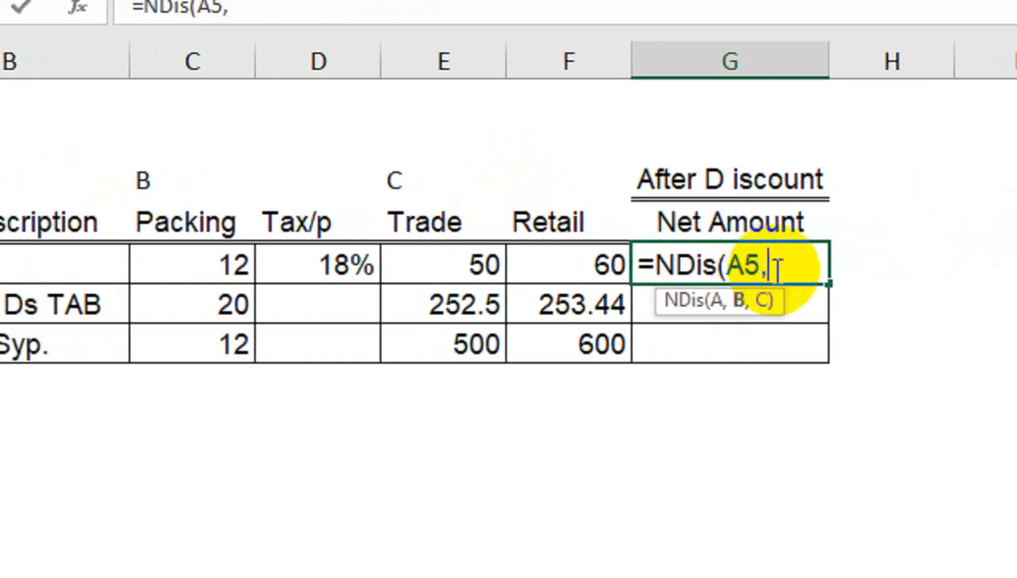
left_click(181, 265)
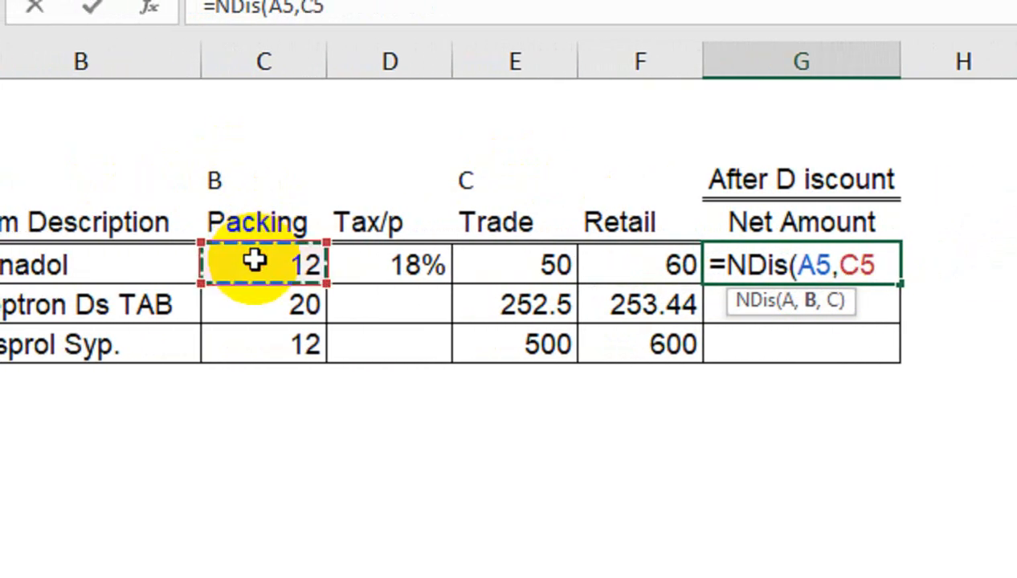
type(",")
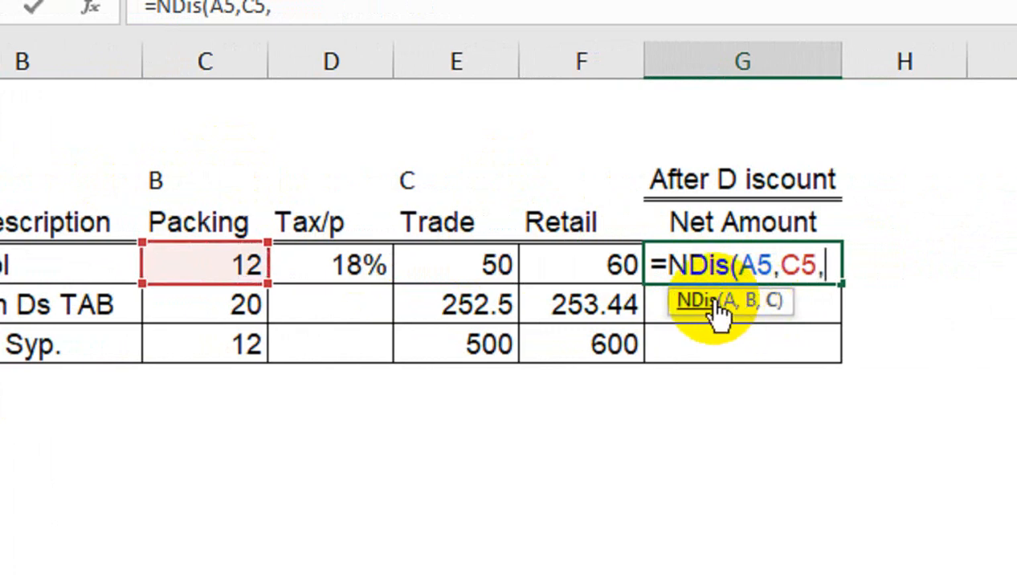
left_click(465, 263)
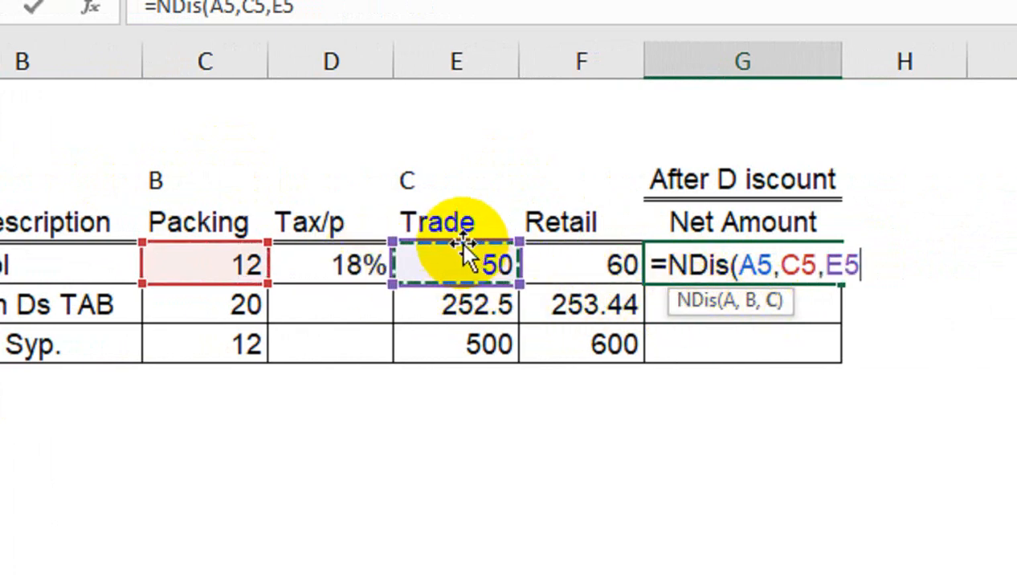
type(")")
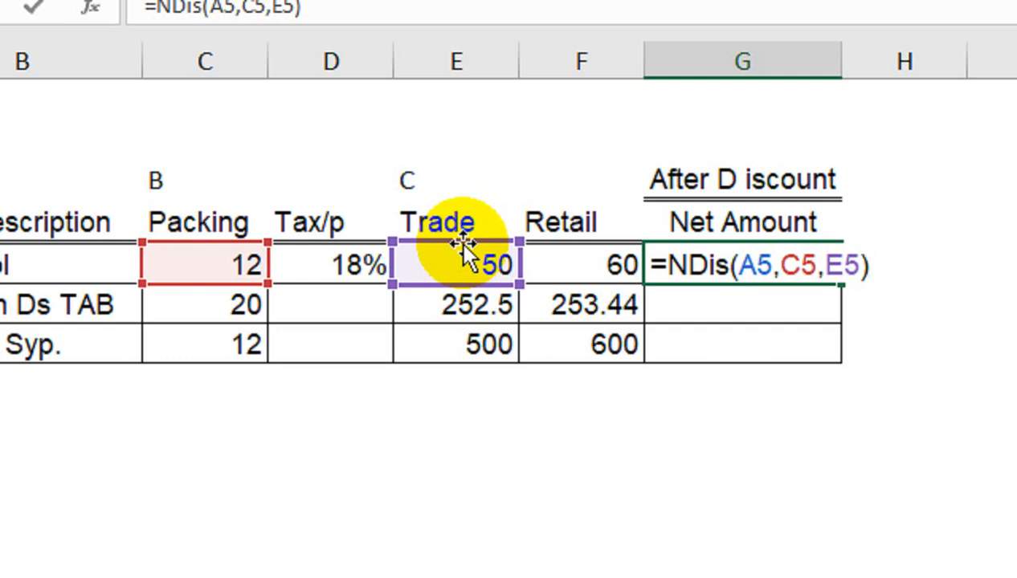
key("Return")
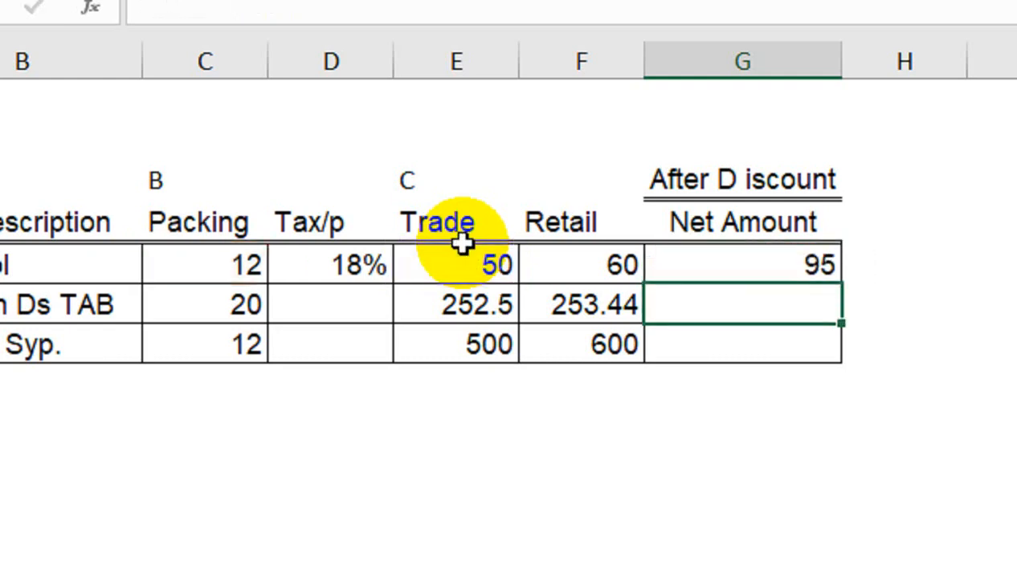
Fill the NDis formula from G5 down to G7.
left_click(728, 237)
left_click(731, 261)
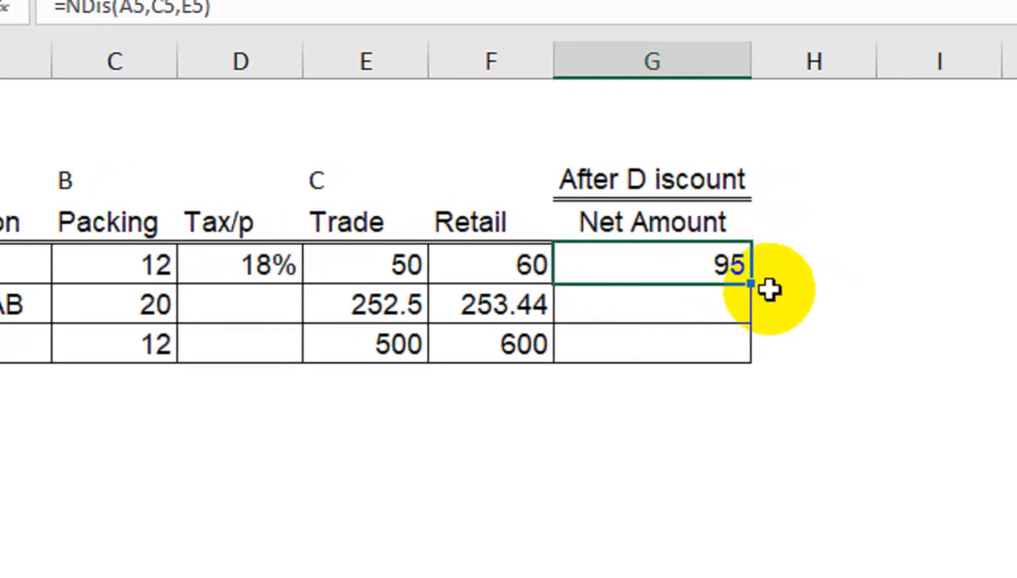
left_click_drag(841, 284, 843, 353)
left_click_drag(746, 354, 745, 355)
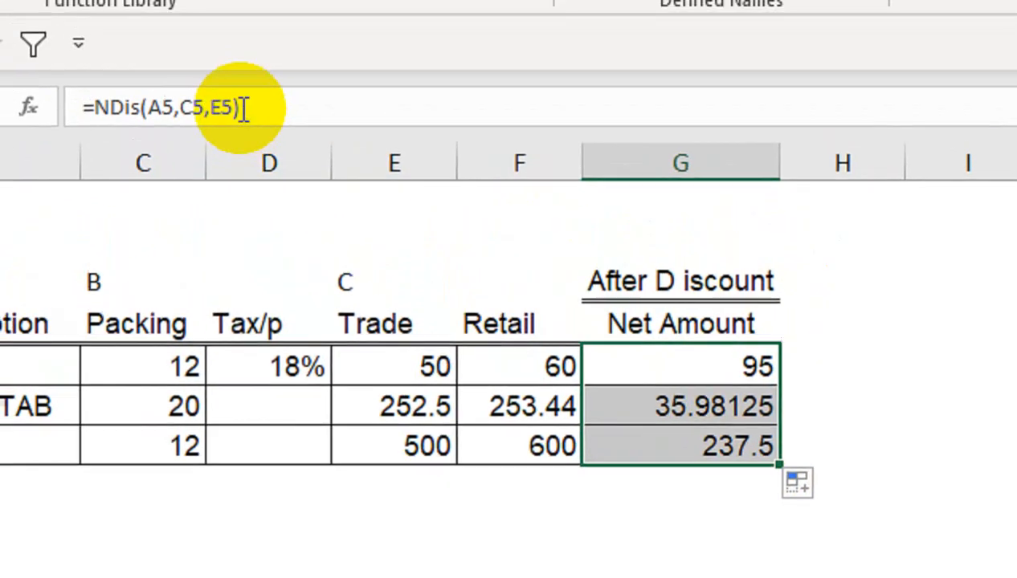